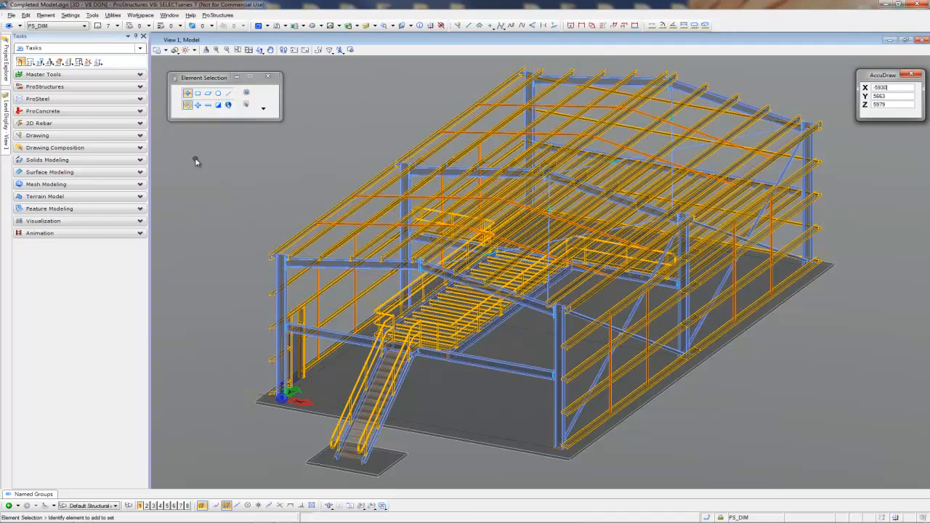
Open the recent drawing ProSteel Modelling.dgn.
click(11, 15)
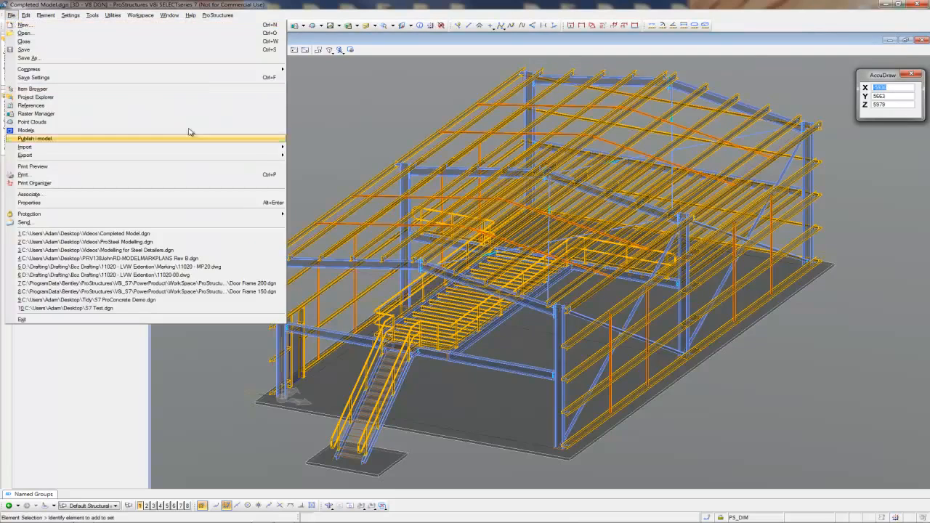
click(155, 242)
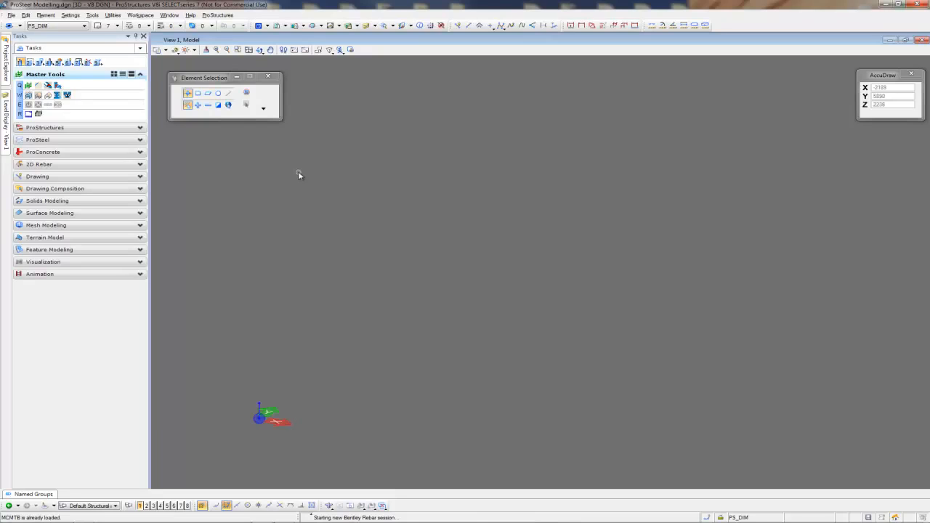
Insert a rectangular workframe at the ACS origin along its x-axis, 18000 long, 10000 wide and 5500 high, with a 10° roof angle.
click(140, 74)
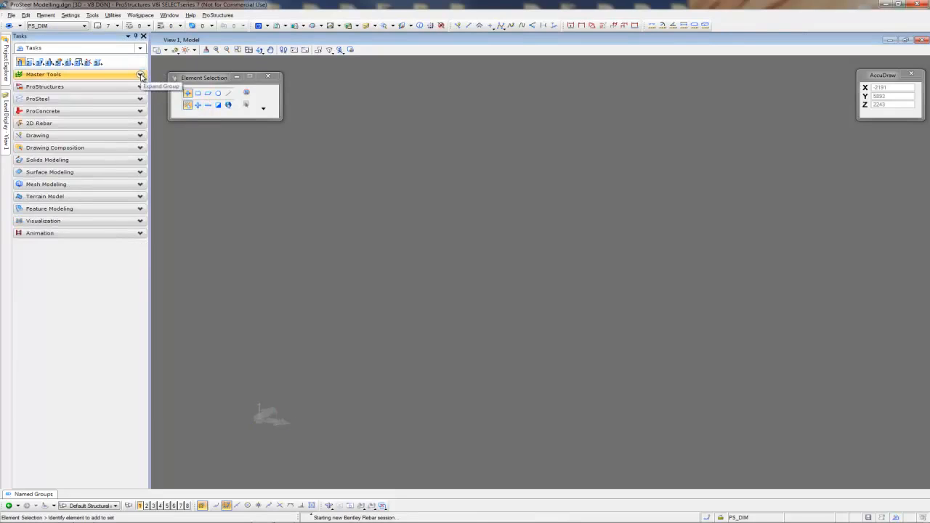
click(140, 86)
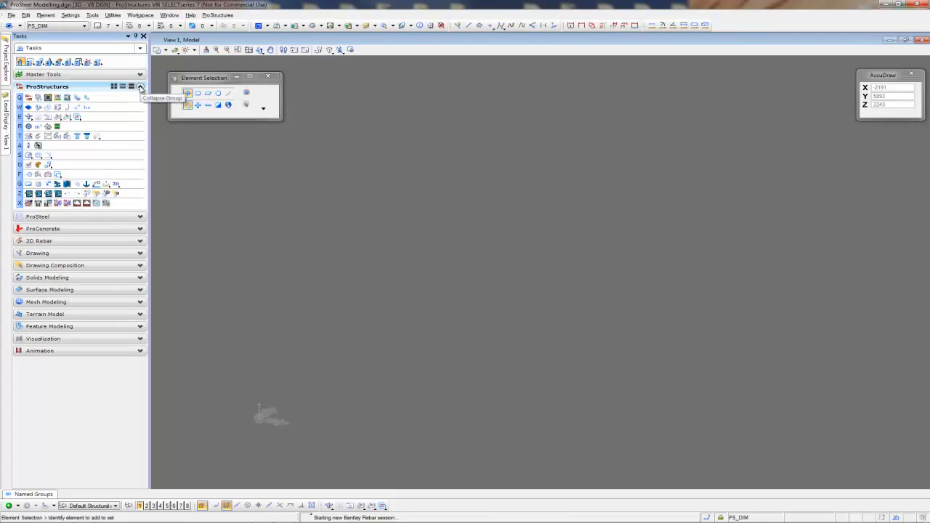
click(48, 107)
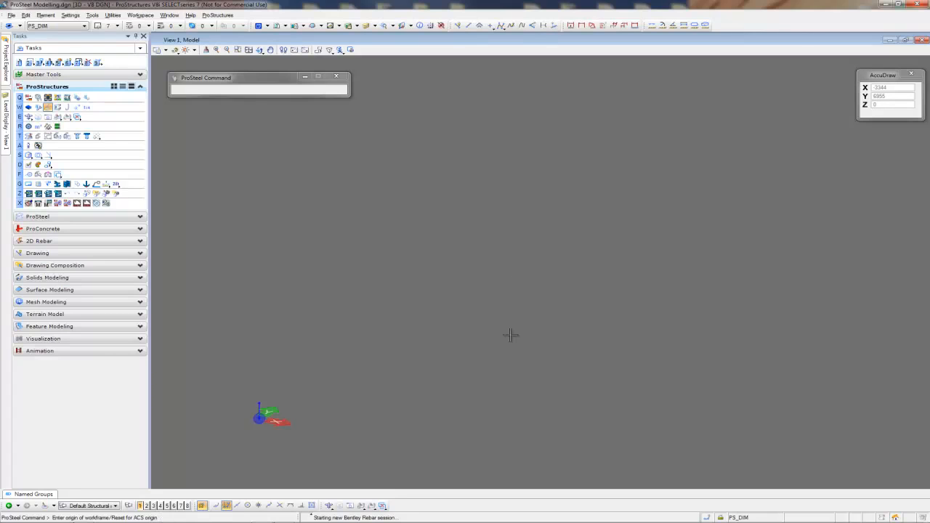
right_click(576, 290)
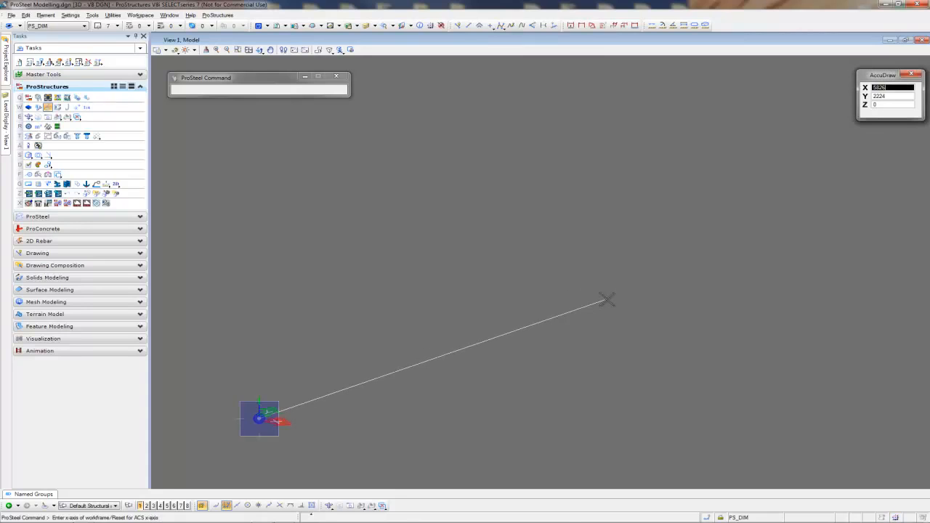
right_click(609, 303)
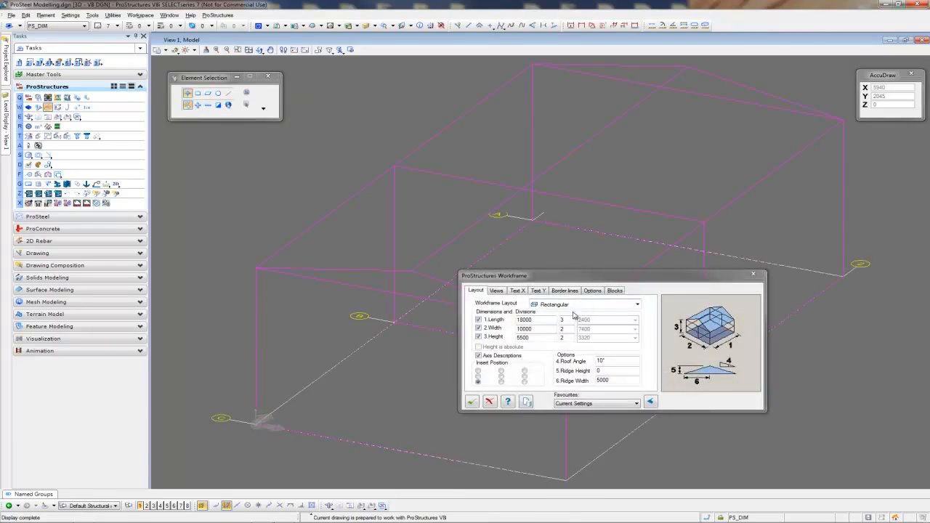
click(472, 402)
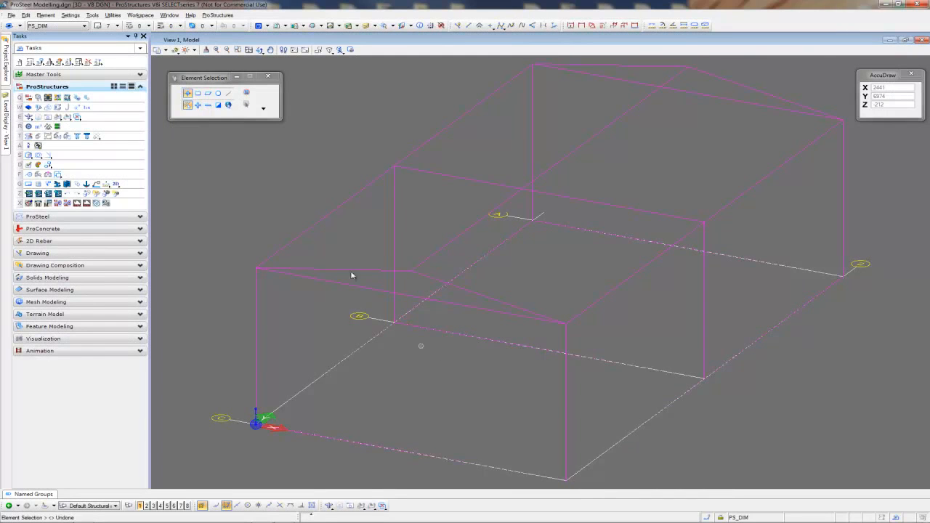
Place 310UB40 columns from height 0 to 5650 at all six workframe grid points and turn them 90°.
click(50, 86)
click(51, 99)
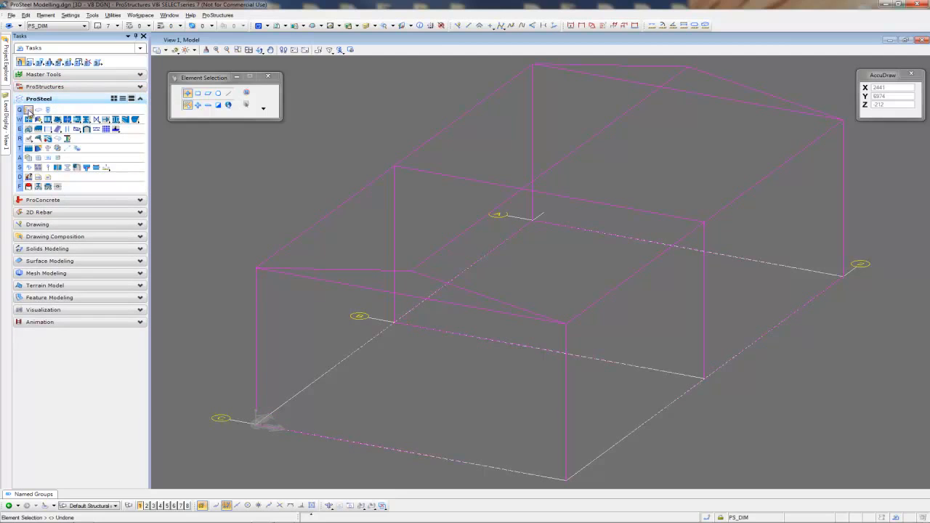
click(29, 110)
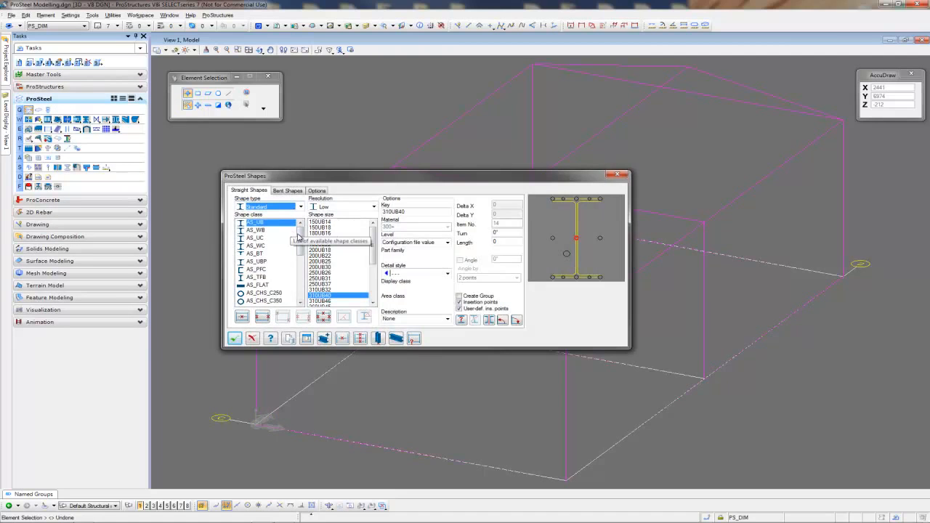
mouse_move(298, 236)
mouse_down()
mouse_move(298, 295)
mouse_move(305, 238)
mouse_up()
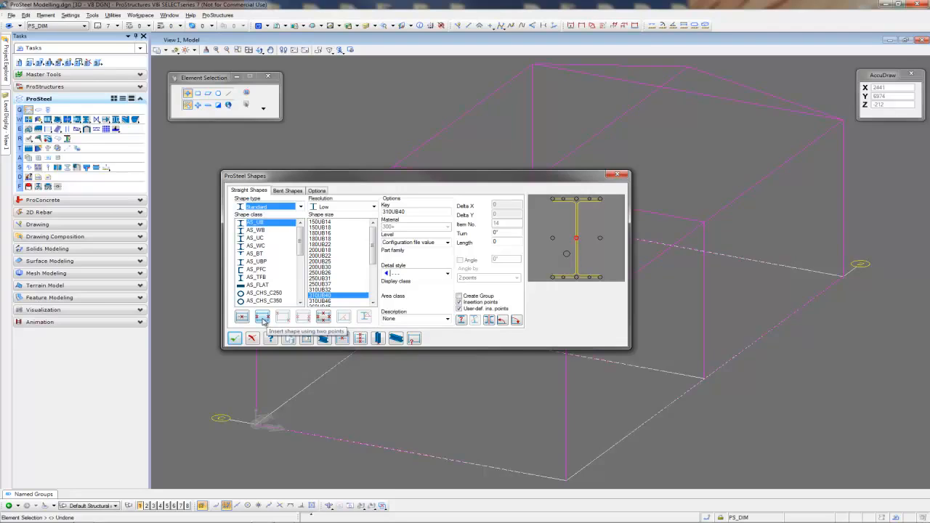
click(379, 338)
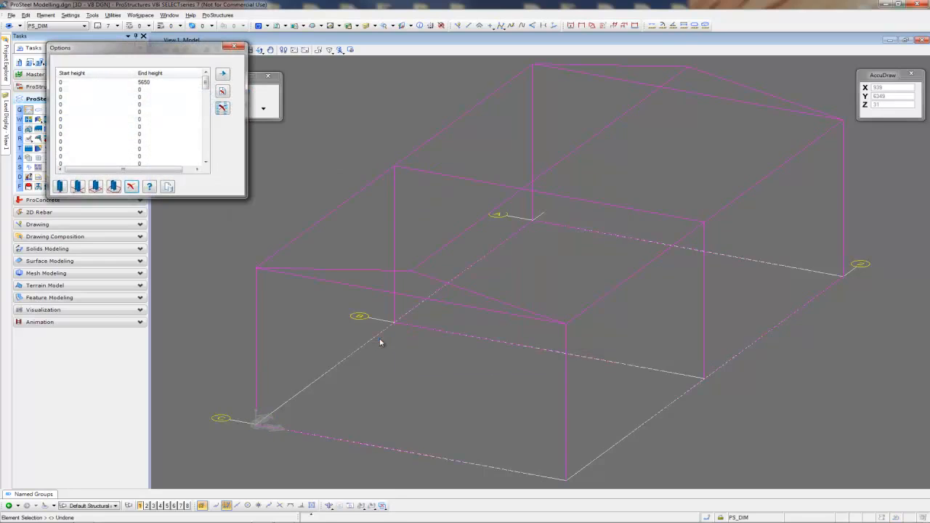
click(112, 186)
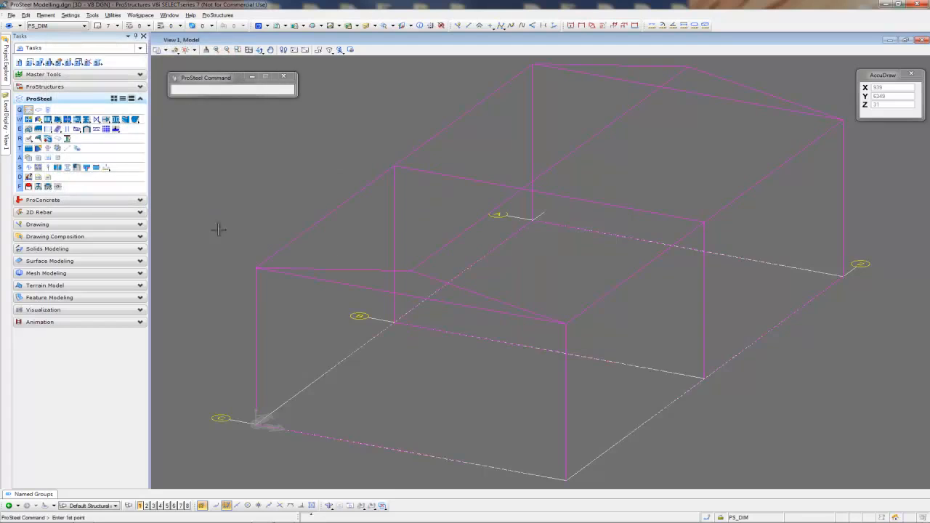
click(861, 266)
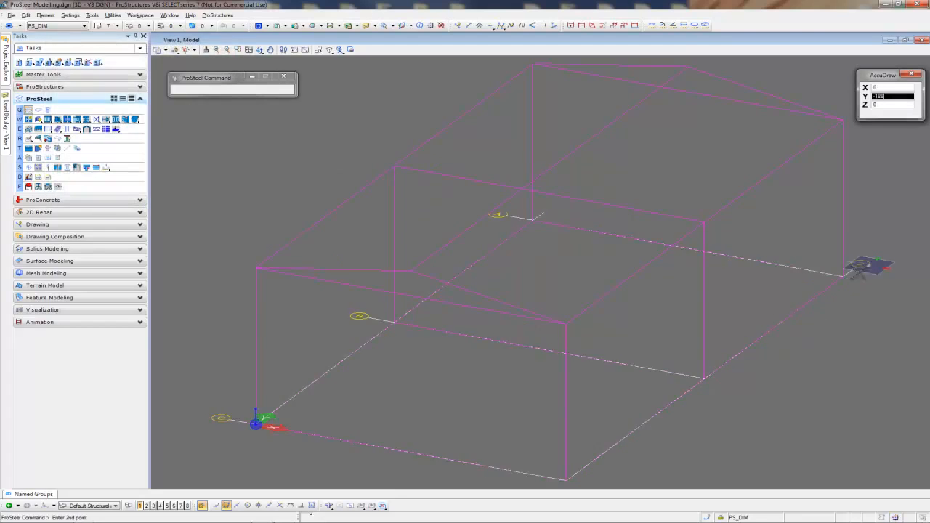
click(223, 431)
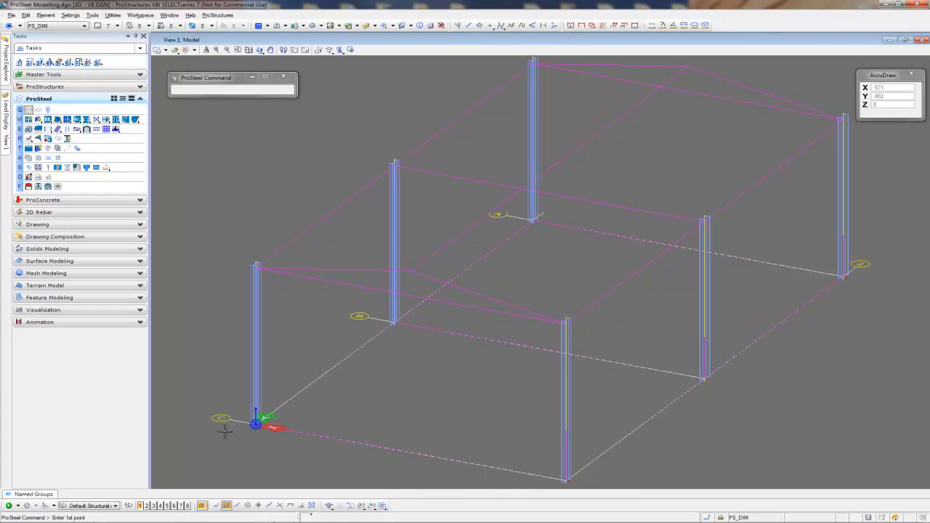
right_click(415, 389)
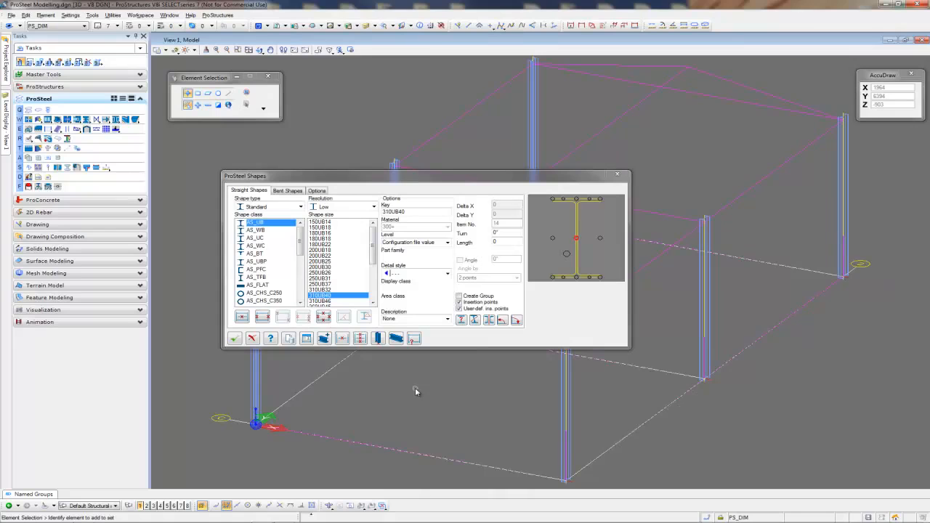
click(503, 321)
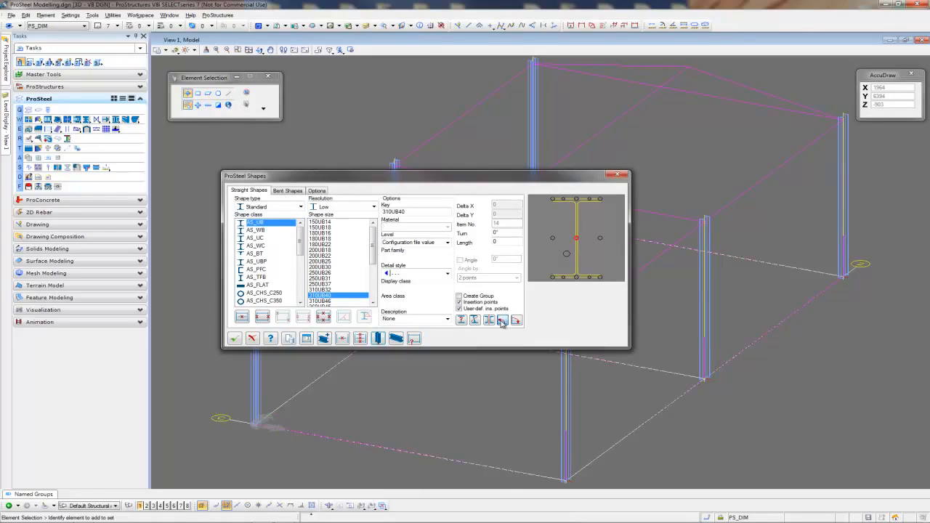
click(234, 339)
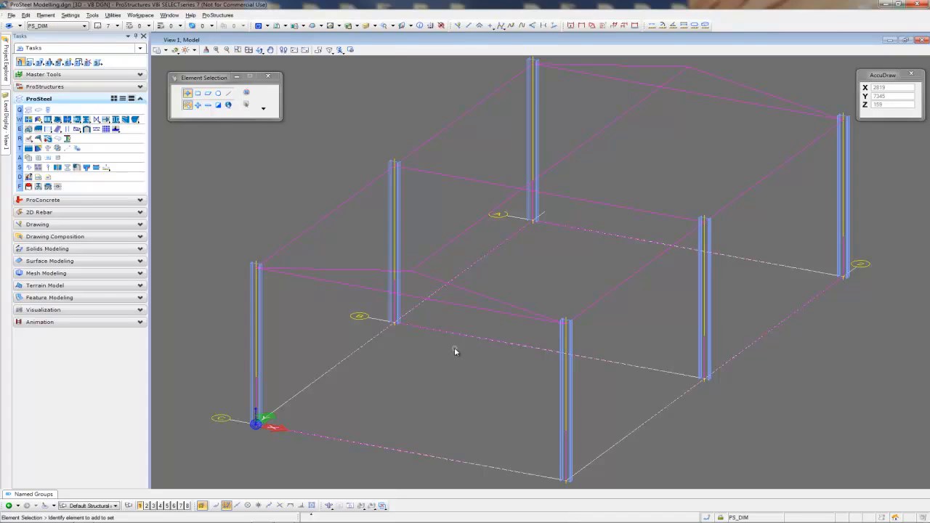
Change the view's display style to Transparent: Modeling.
click(175, 50)
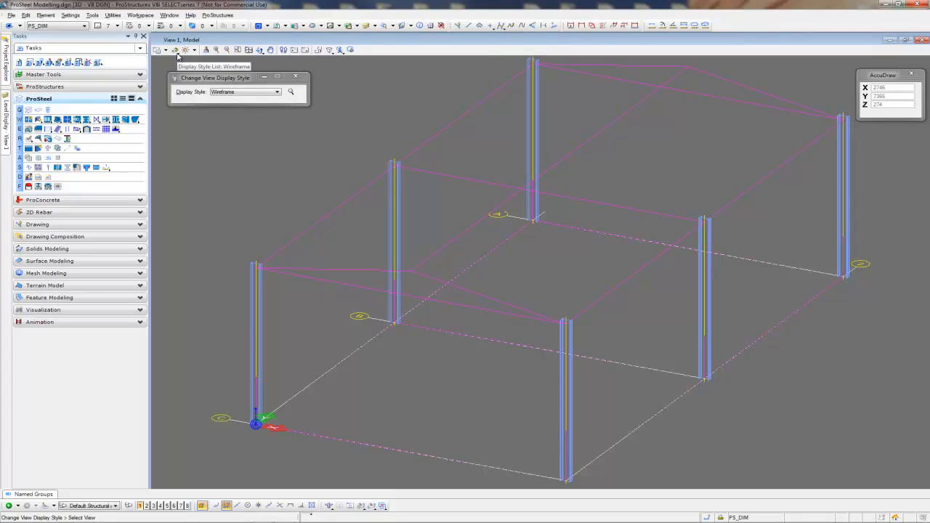
click(243, 93)
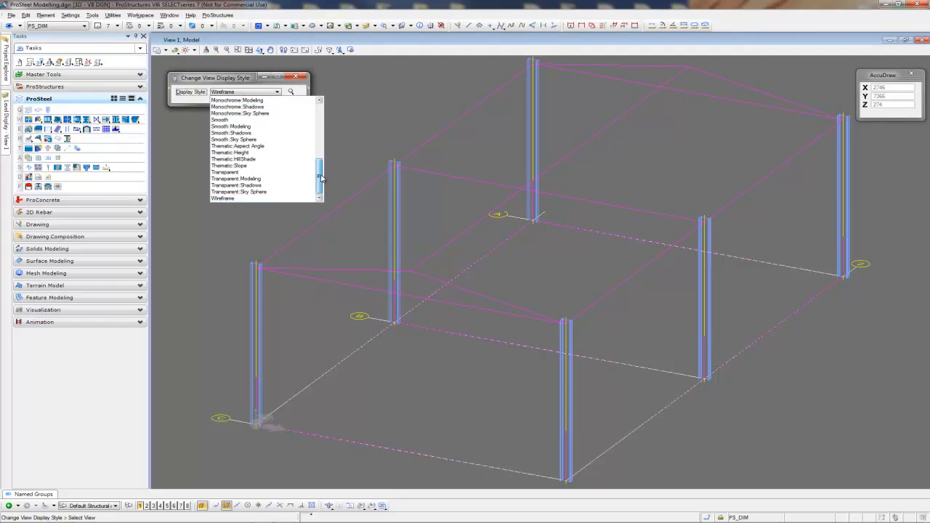
click(240, 179)
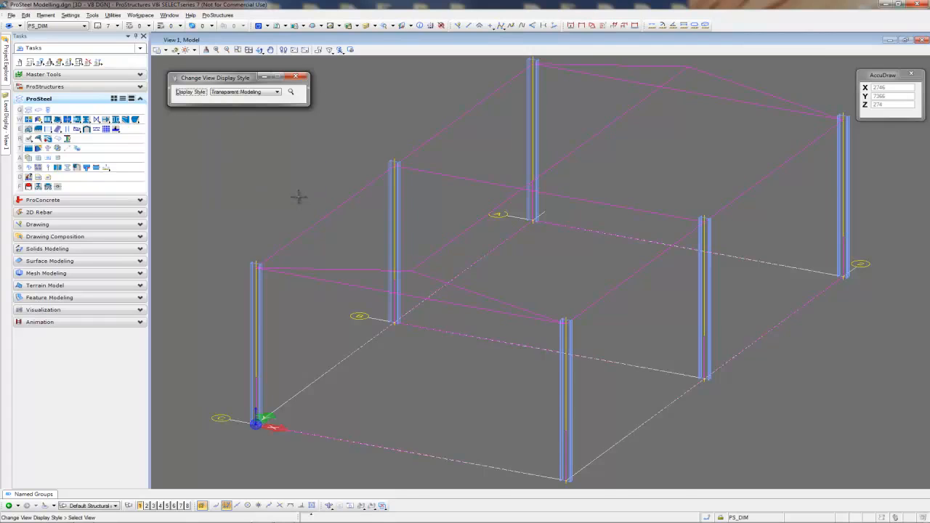
key(Escape)
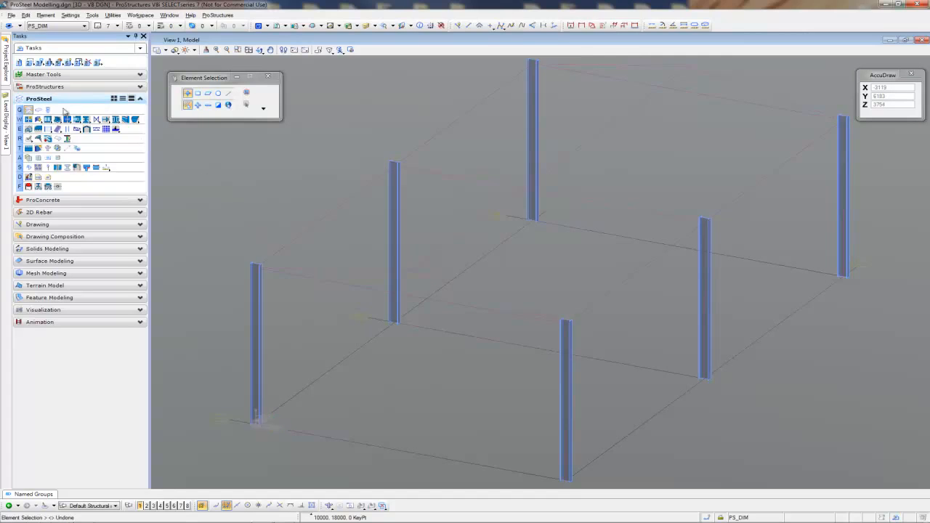
Place 310UB40 rafters along the sloping roof lines of both end frames, with 0° turn and the top-centre insertion point.
click(28, 109)
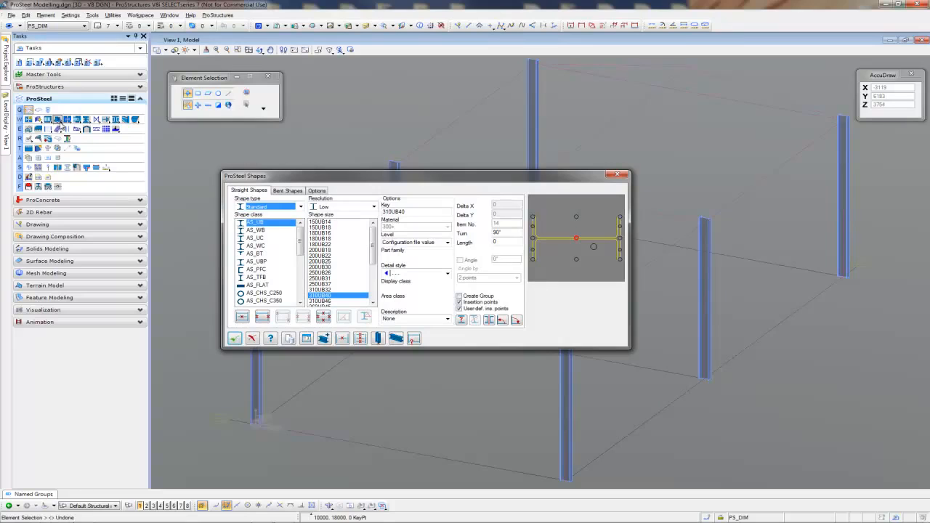
click(516, 321)
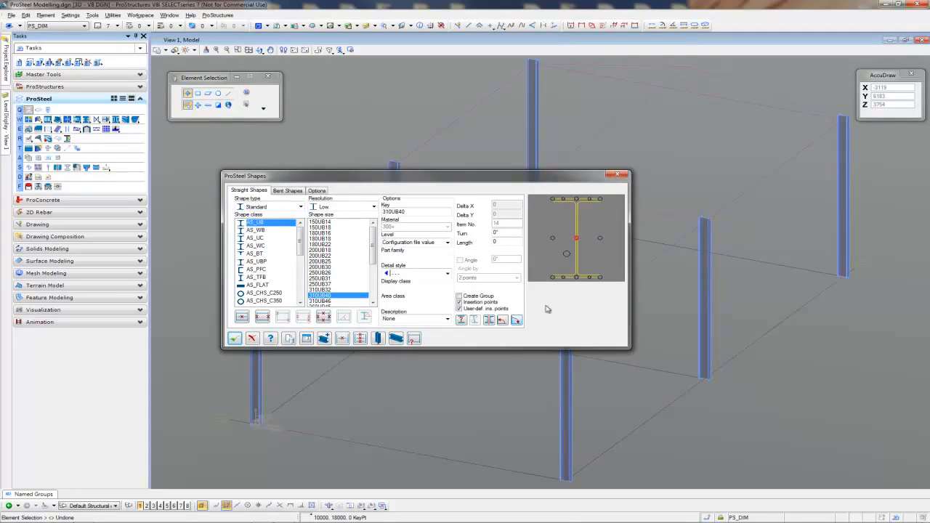
click(577, 199)
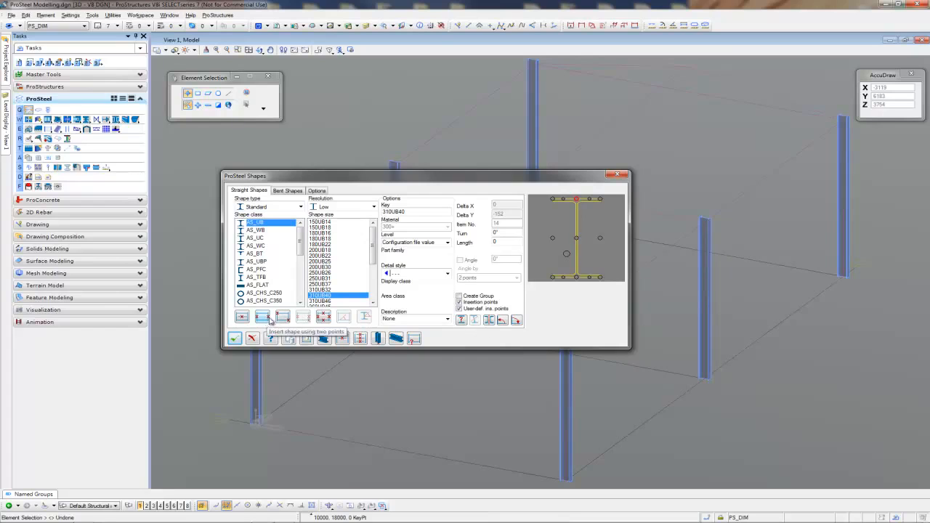
click(360, 338)
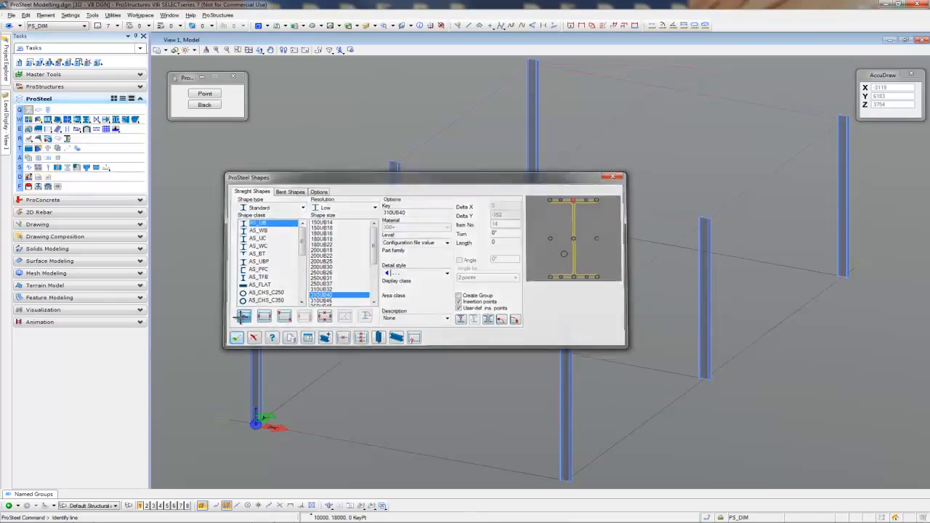
click(346, 270)
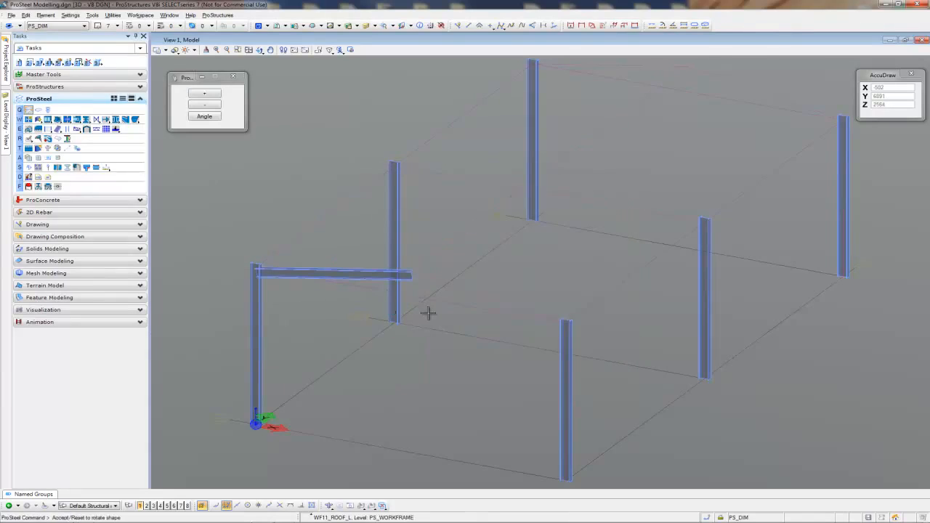
click(464, 290)
click(629, 74)
click(636, 68)
click(731, 82)
click(734, 85)
click(734, 110)
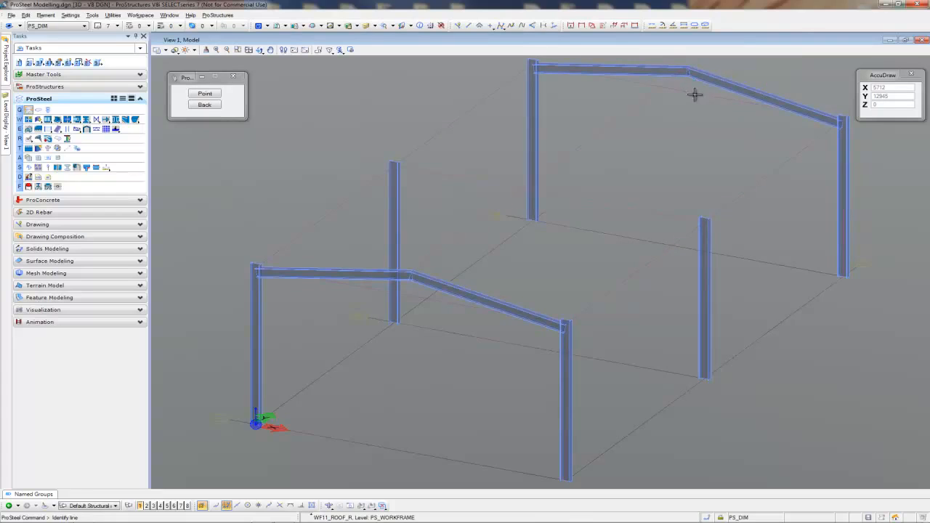
Place horizontal 310UB40 beams along the eaves-level cross lines of the rear and front end frames.
click(690, 91)
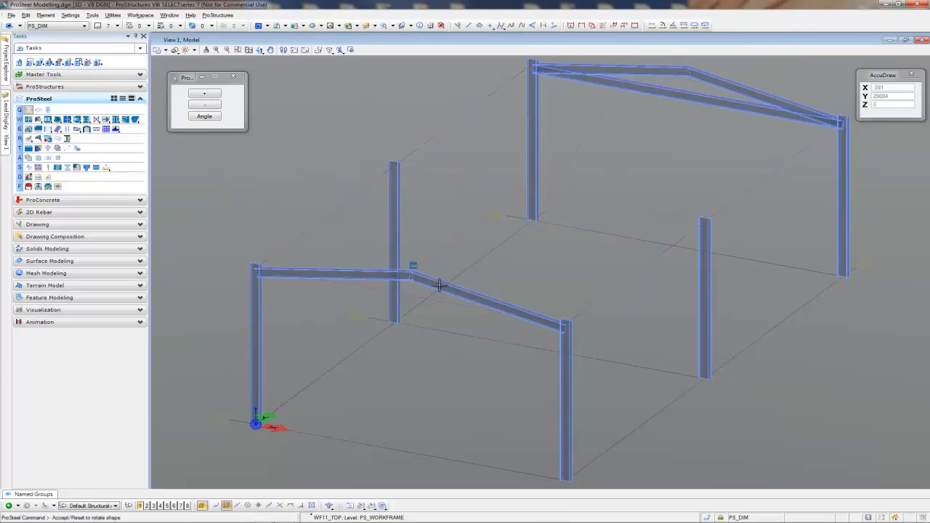
click(411, 295)
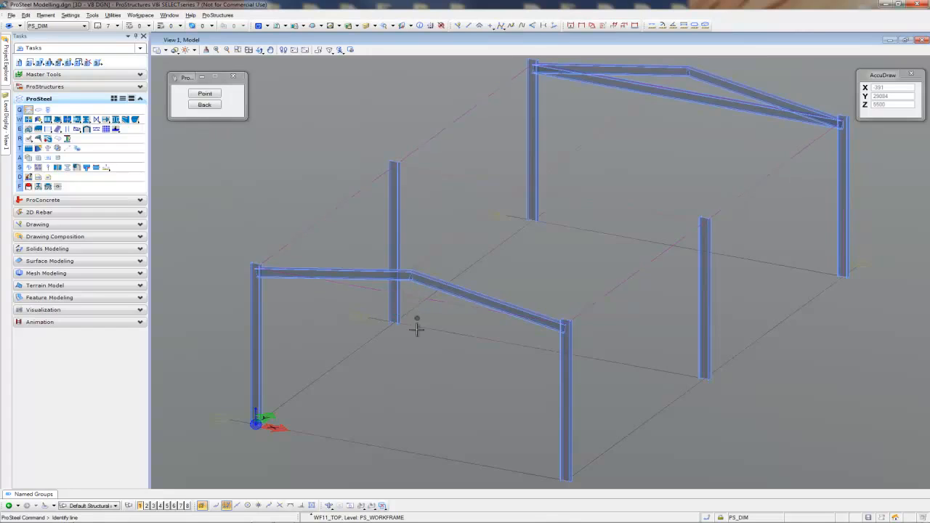
click(413, 296)
click(412, 297)
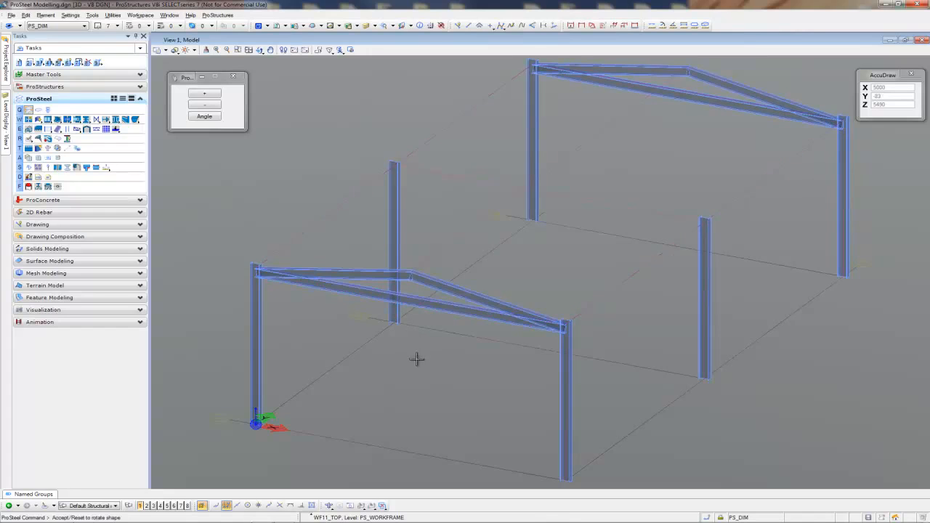
right_click(412, 380)
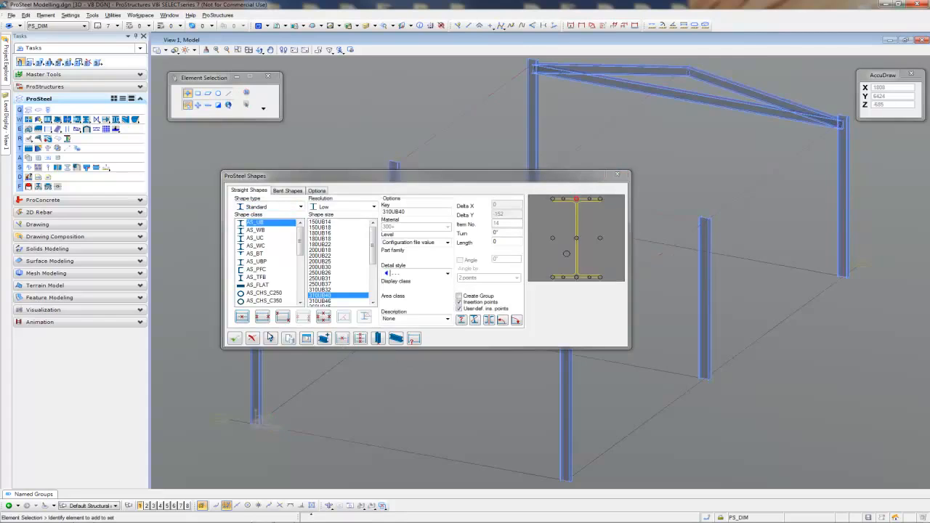
click(233, 339)
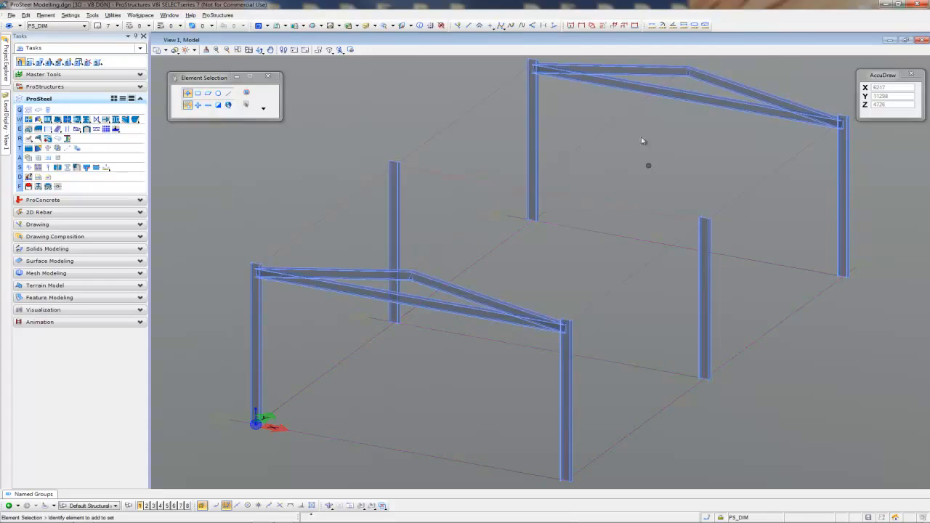
Copy the rear frame's two rafters and cross beam onto the middle frame's columns, using the column base points as reference.
click(630, 93)
ctrl+click(640, 73)
ctrl+click(717, 84)
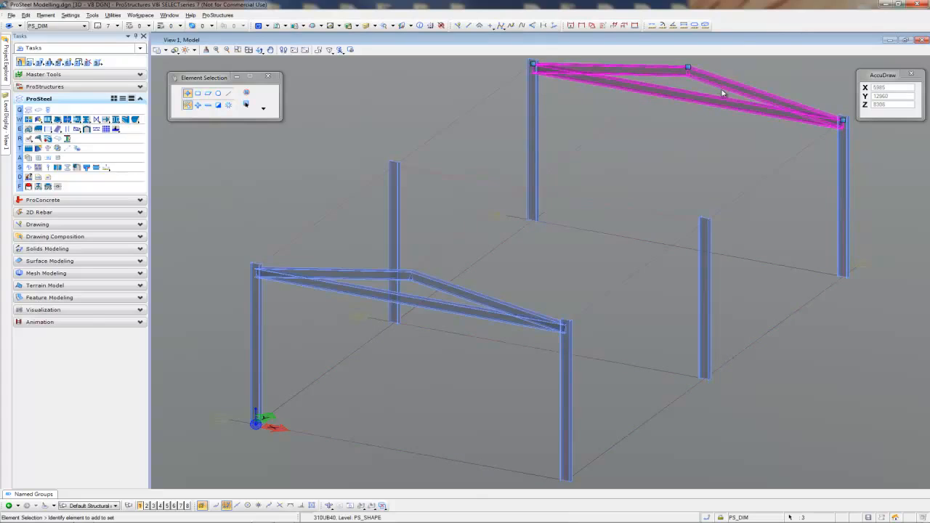
right_click(792, 234)
click(817, 243)
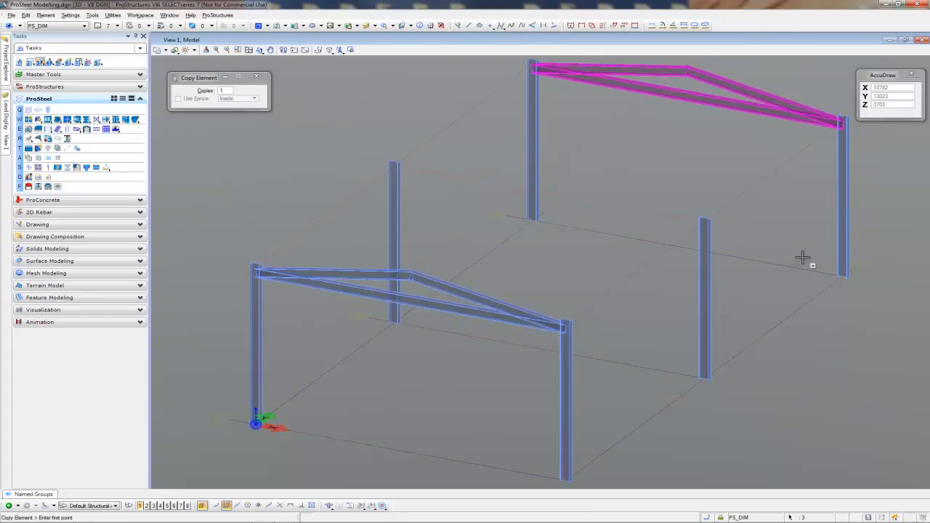
click(801, 268)
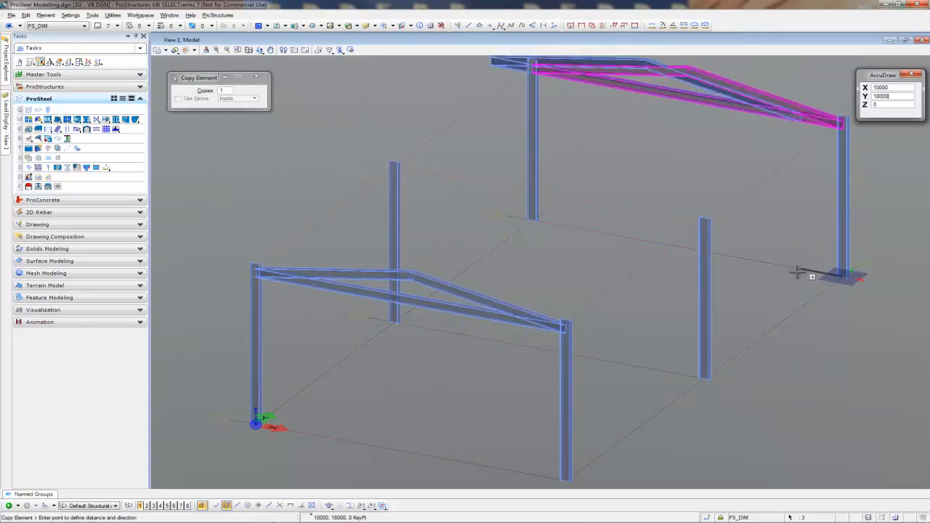
click(675, 372)
right_click(652, 326)
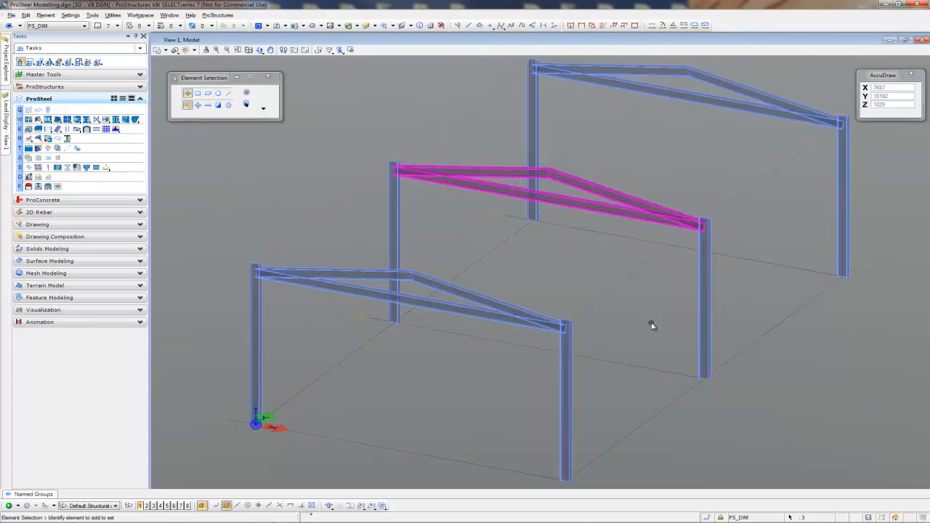
Move the horizontal cross beams of all three frames vertically down by 2500.
click(695, 102)
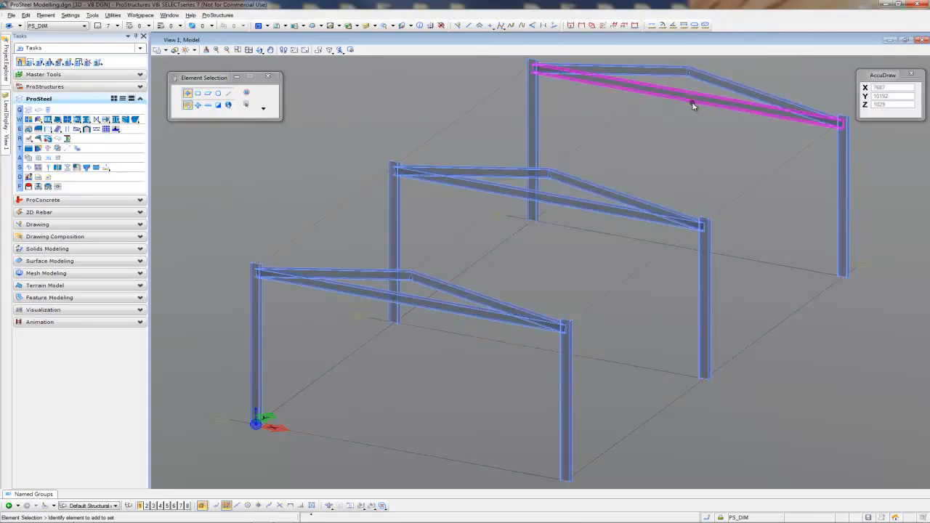
ctrl+click(491, 191)
ctrl+click(399, 309)
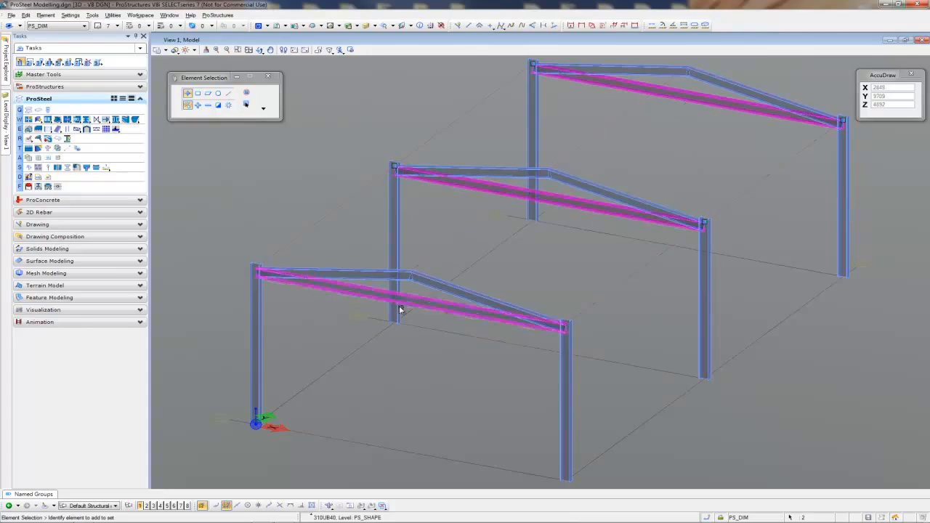
right_click(288, 183)
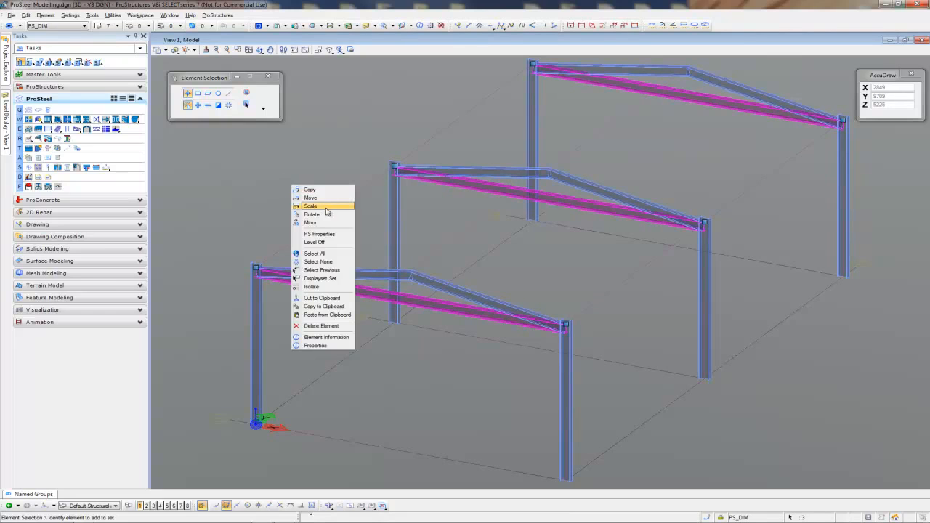
click(312, 198)
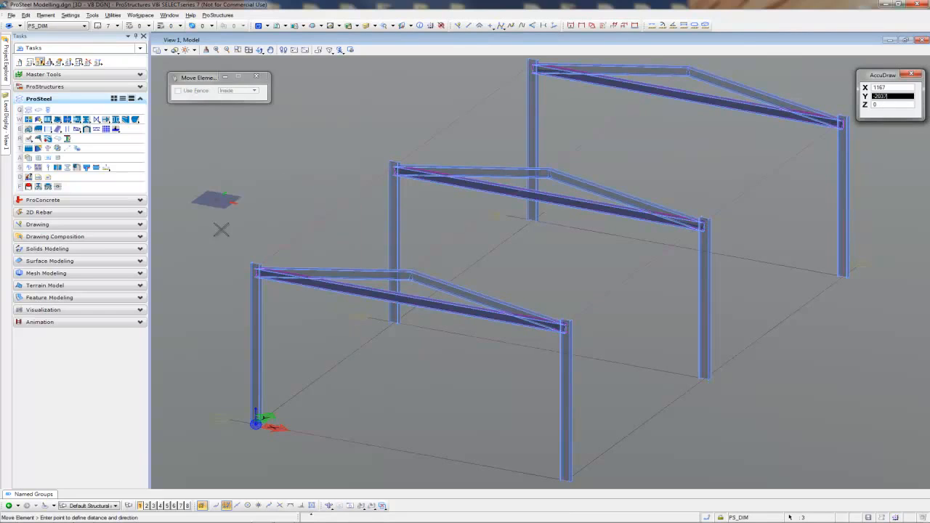
key(s)
key(Return)
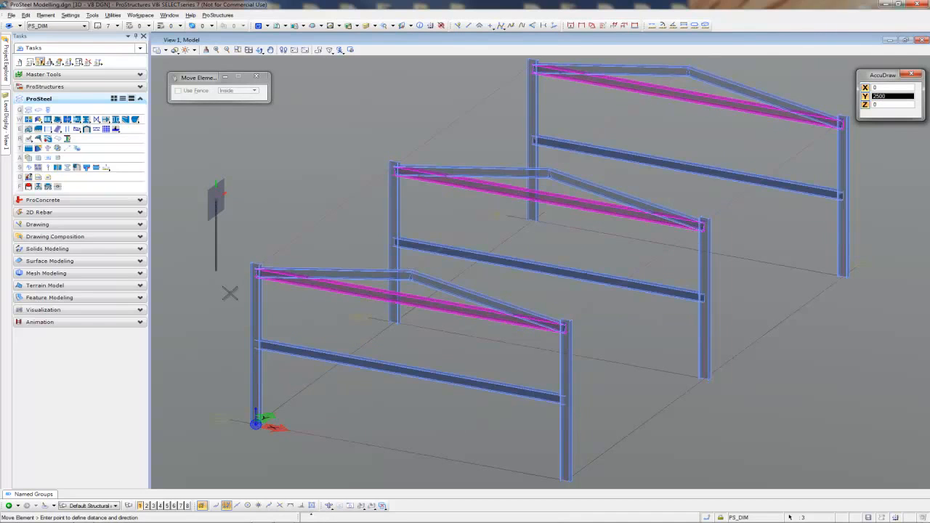
click(226, 293)
right_click(224, 293)
click(221, 296)
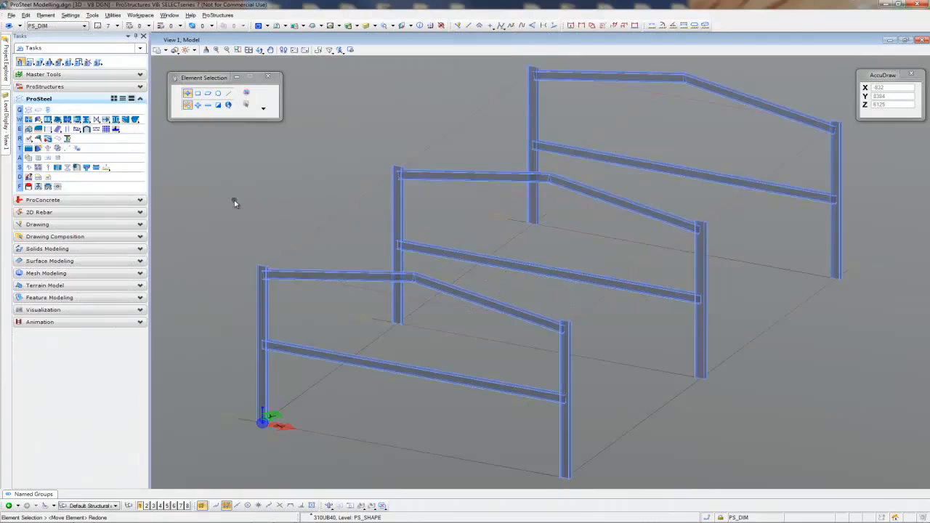
Add a DSTV baseplate, 220 x 340 x 20 with 40 grout, to the front frame's column opposite the origin.
click(58, 120)
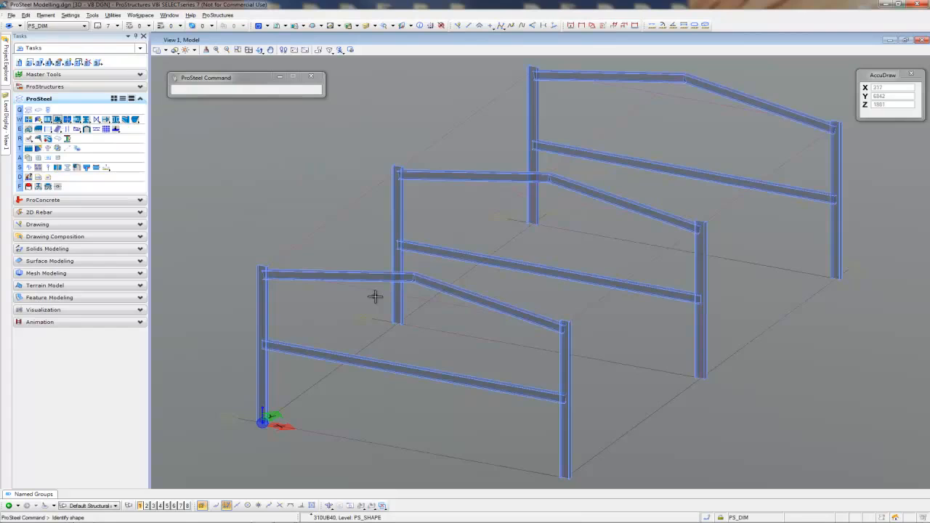
click(560, 449)
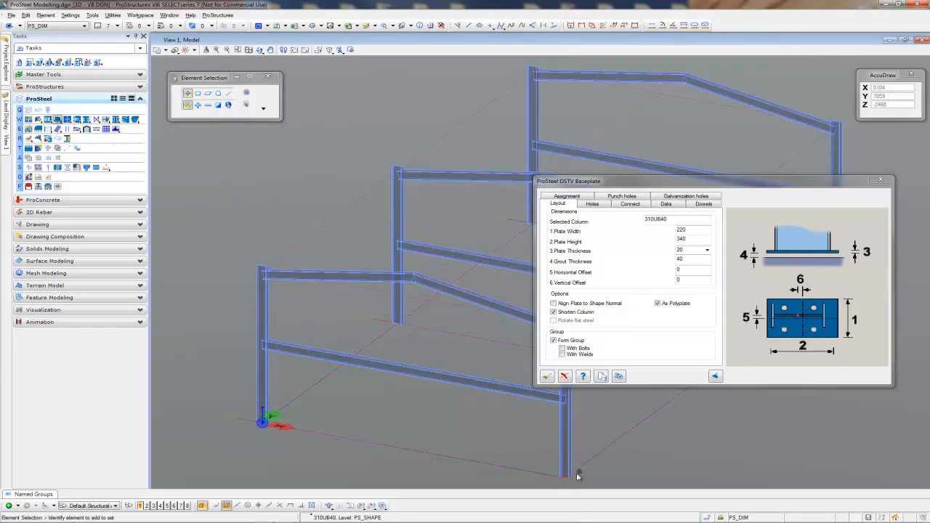
scroll(570, 484, up, 6)
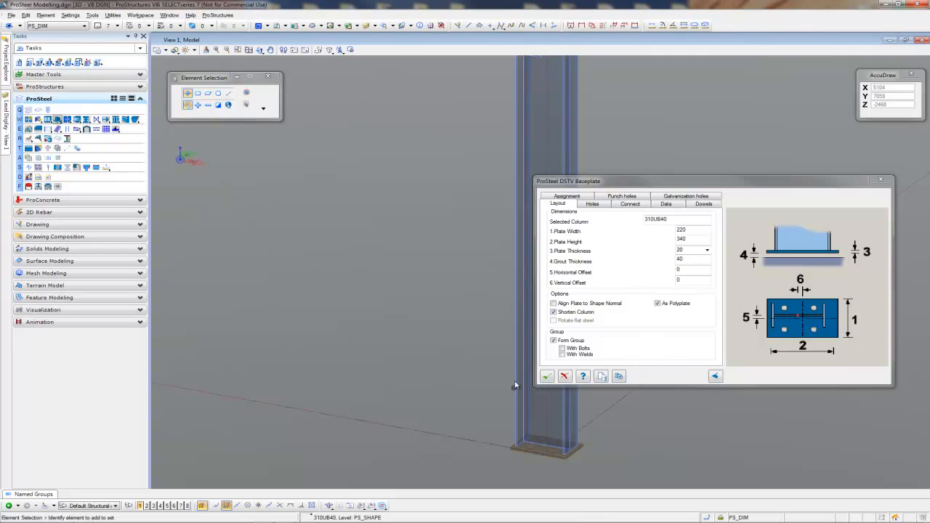
scroll(442, 345, down, 3)
scroll(426, 331, down, 3)
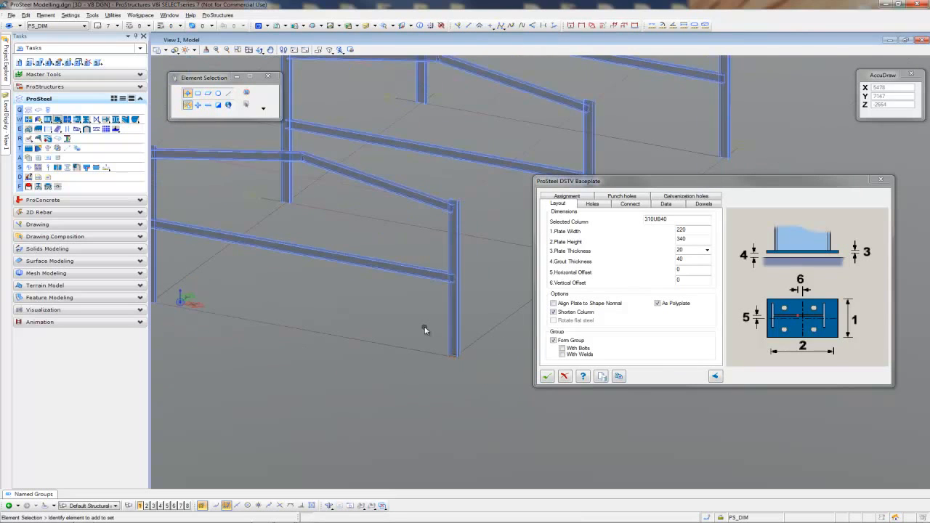
middle_drag(415, 322, 426, 347)
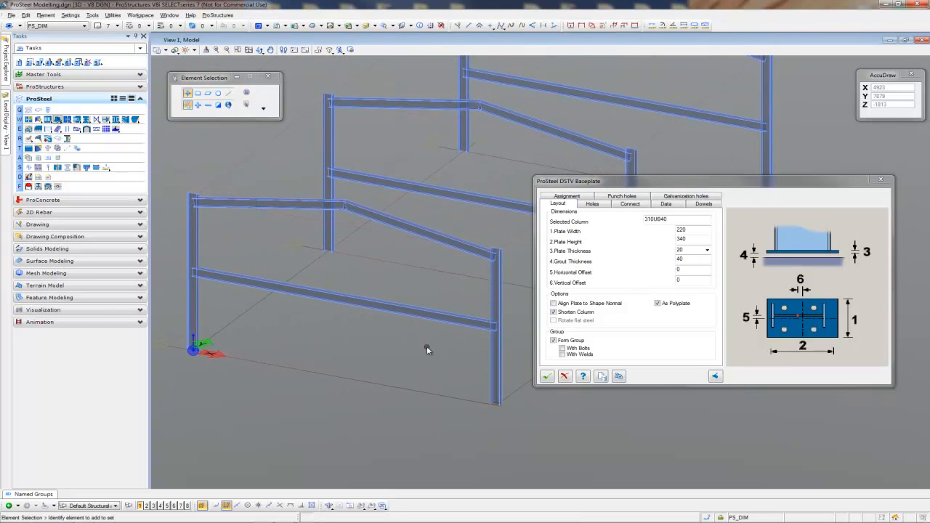
Insert the same baseplate on the other five columns and accept the baseplate settings.
click(619, 376)
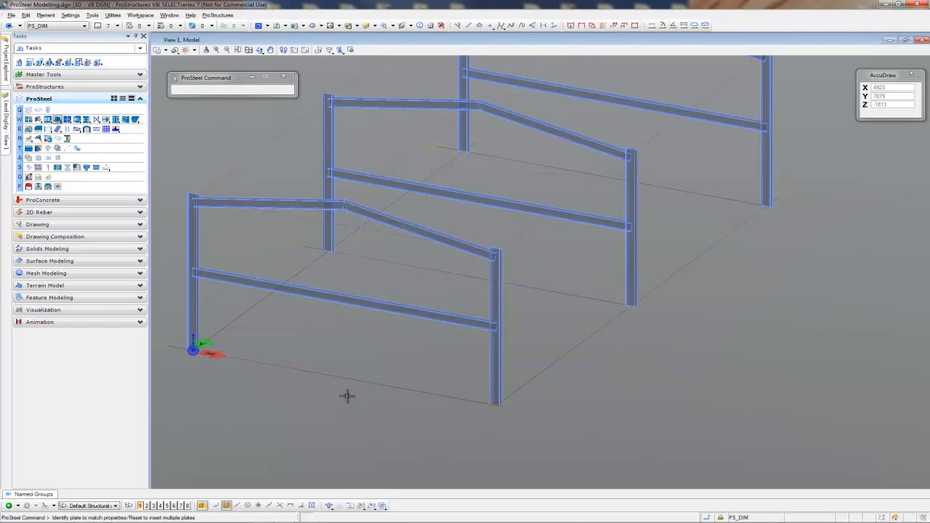
click(197, 326)
click(323, 231)
click(460, 135)
click(765, 191)
click(628, 279)
click(545, 326)
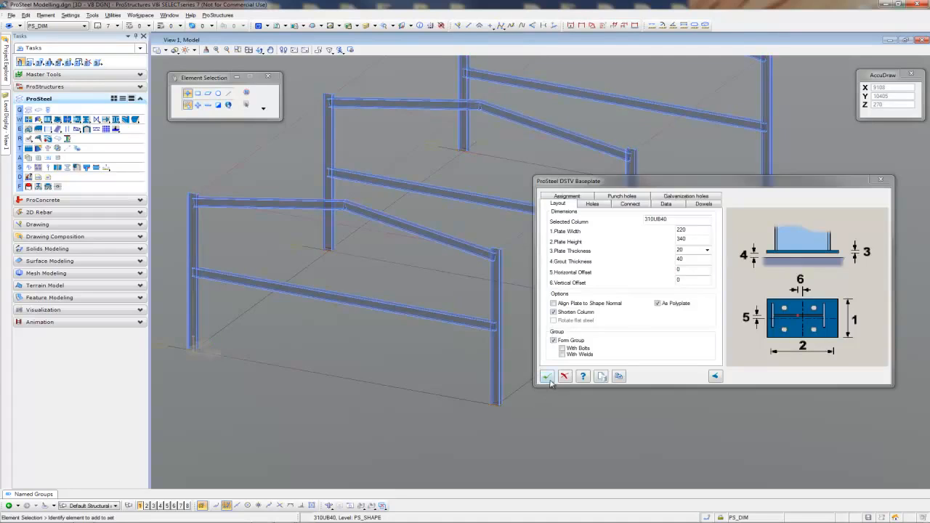
click(551, 380)
middle_drag(155, 232, 225, 304)
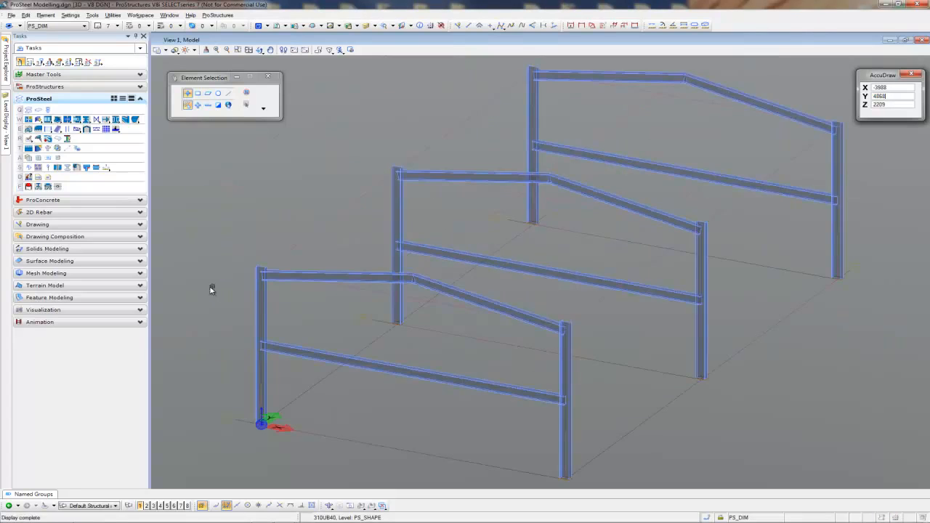
Connect the front frame's two rafters at the ridge with a Splice end plate, 180 wide, 20 thick and 500 long.
click(47, 120)
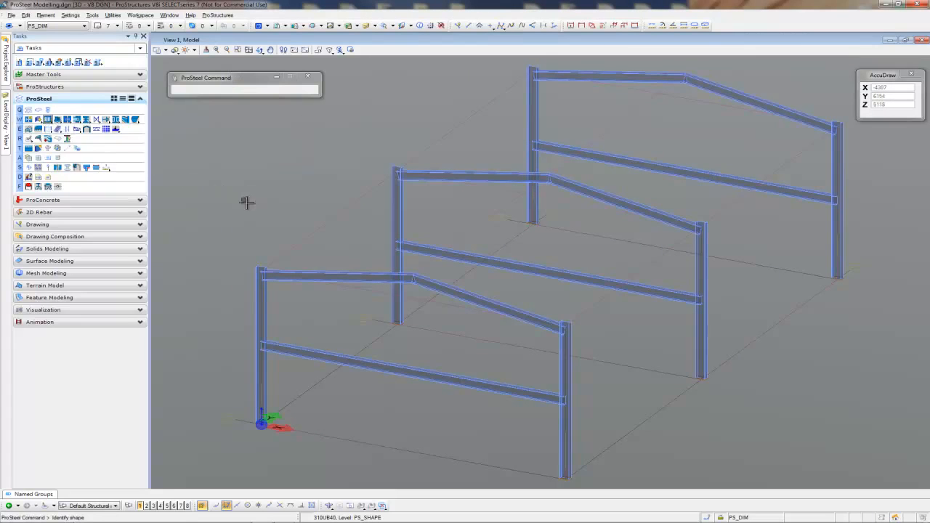
click(381, 279)
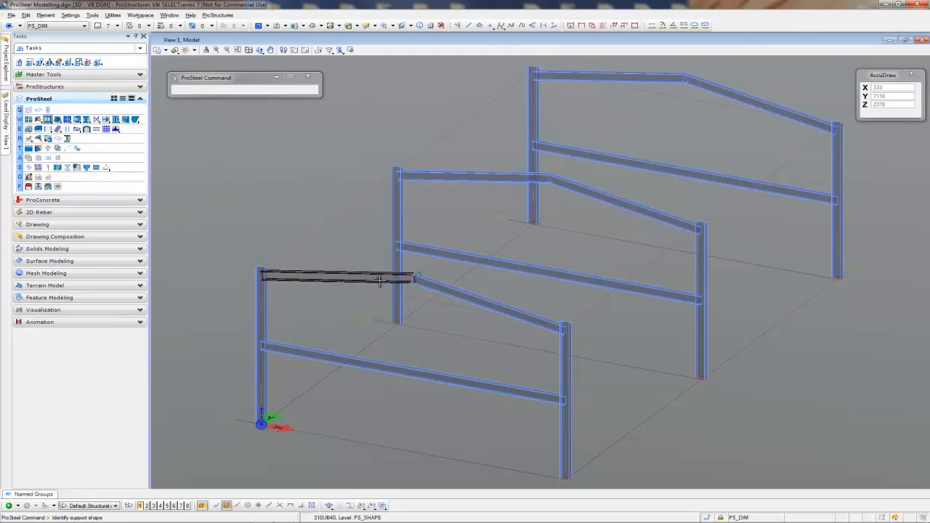
click(432, 289)
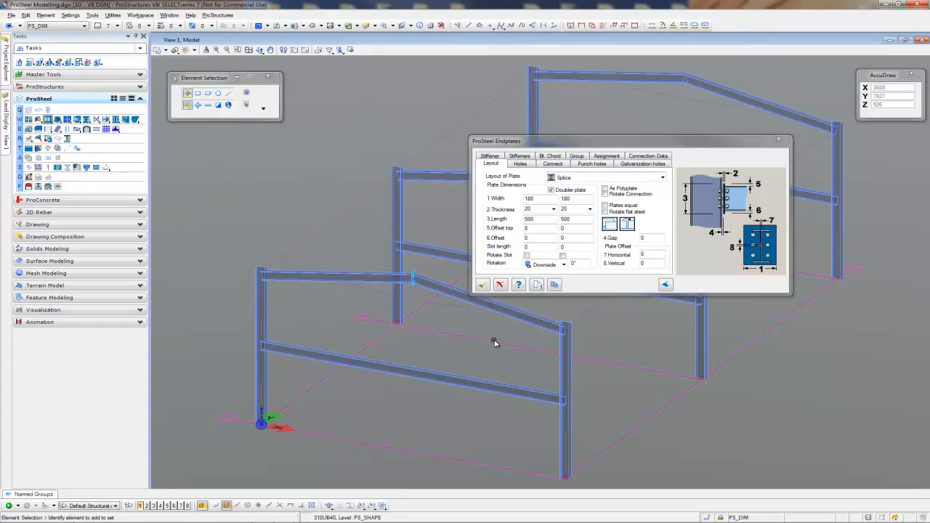
Insert the same ridge splice end plates between the rafters of the middle and rear frames and accept the settings.
click(556, 284)
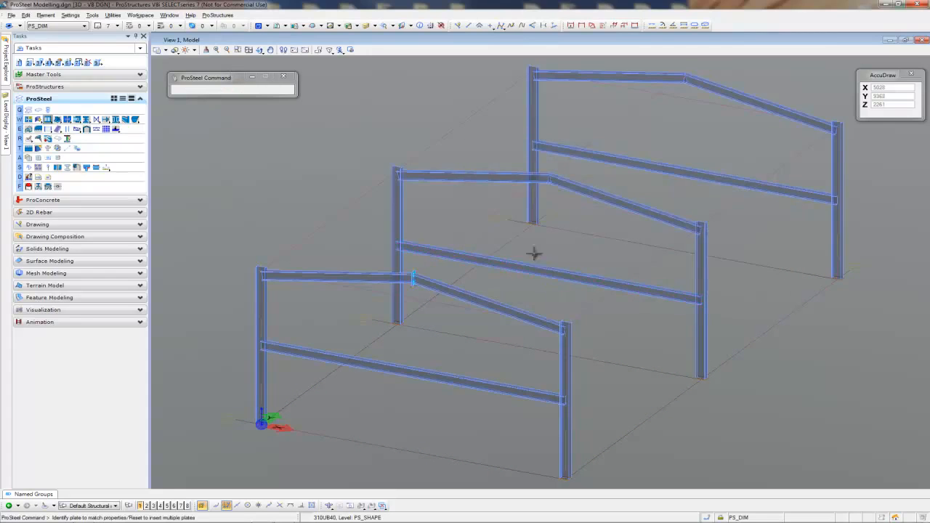
click(508, 178)
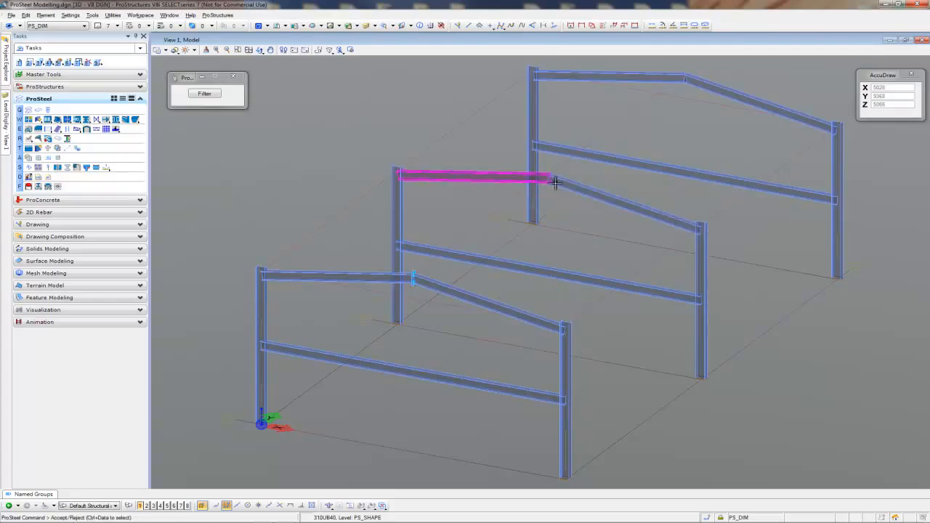
click(642, 78)
click(692, 87)
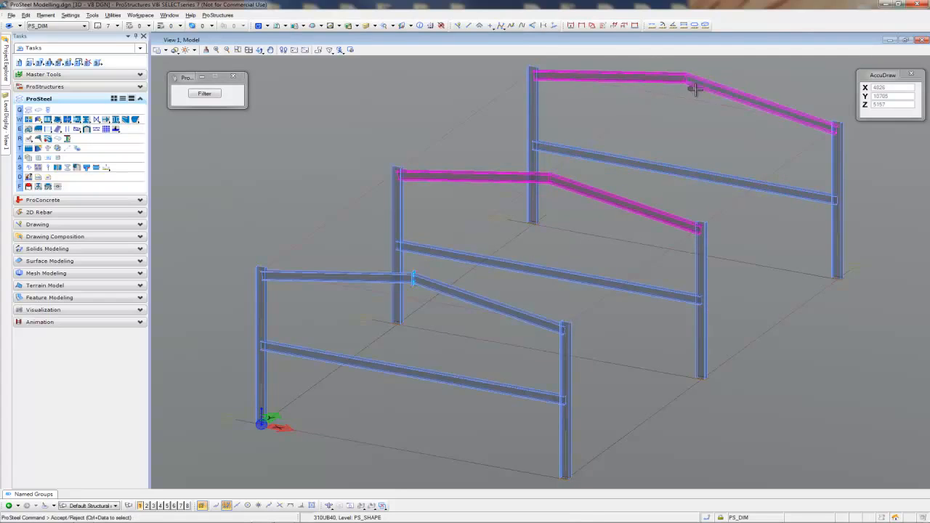
click(683, 124)
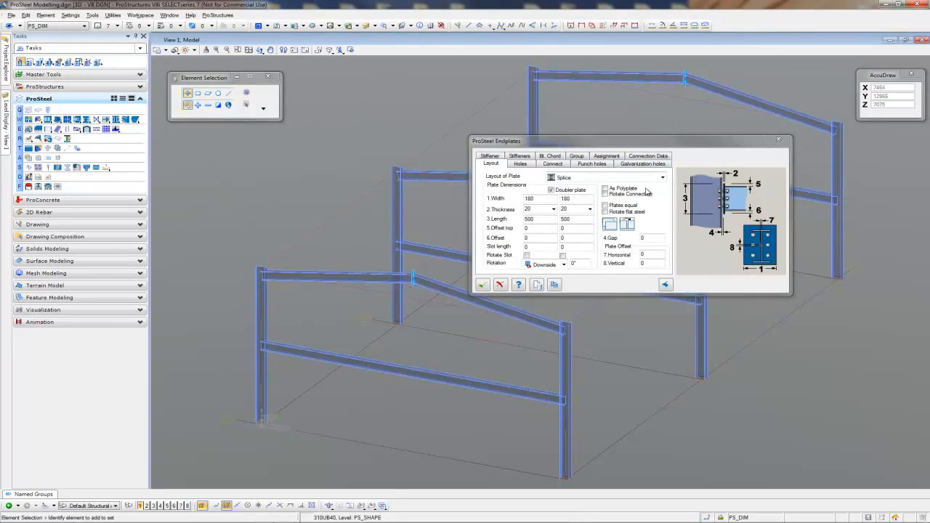
click(482, 286)
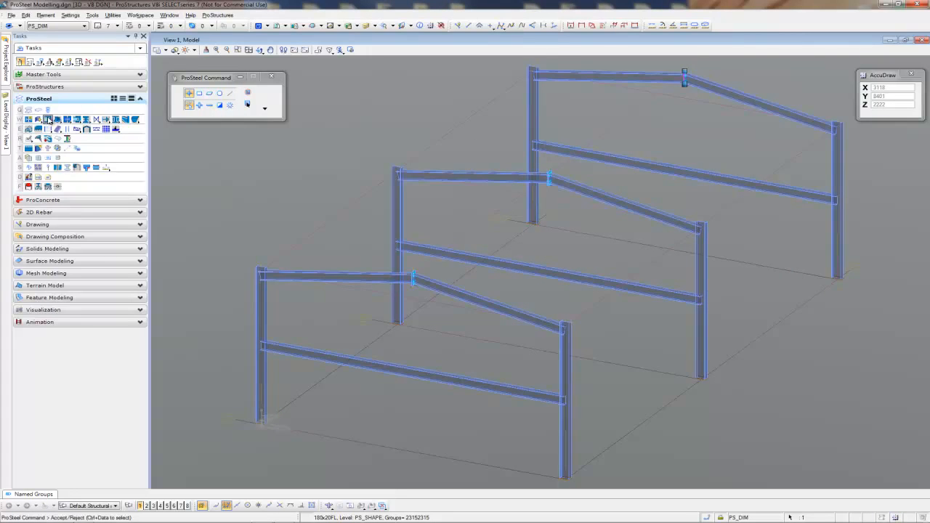
Connect the front frame's rafter to the column at the origin with a Normal end plate, 180 x 20 x 500, without doubler plate.
click(48, 119)
click(275, 279)
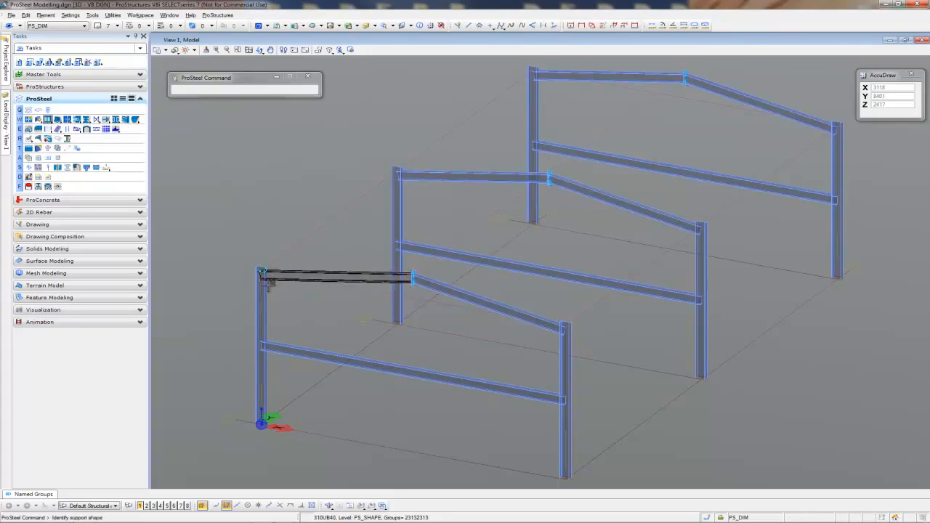
click(265, 288)
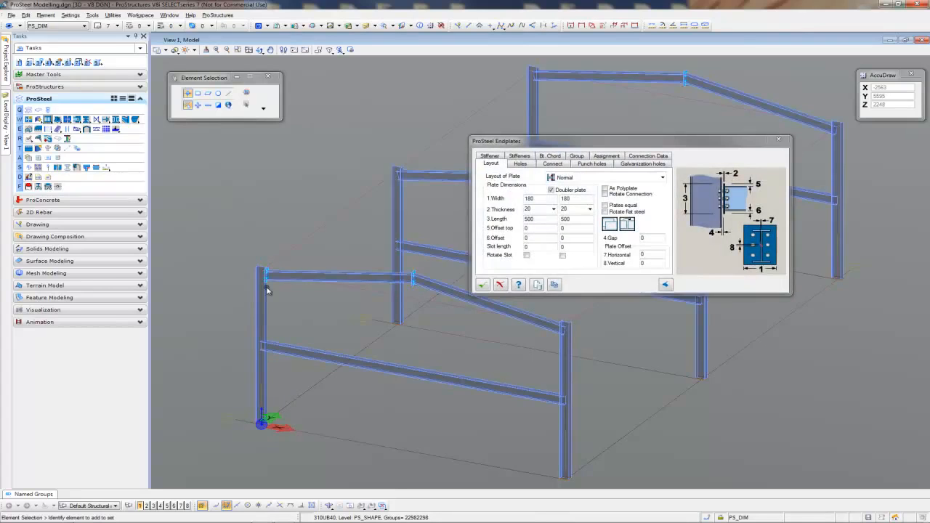
click(551, 190)
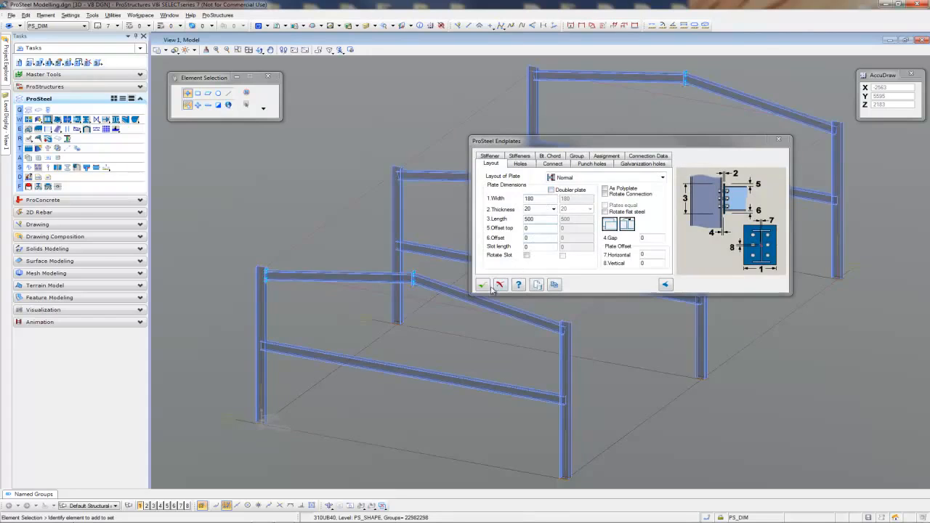
Insert the same Normal end plates on the other five rafter-to-column joints of all three frames and accept the end plate settings.
click(556, 286)
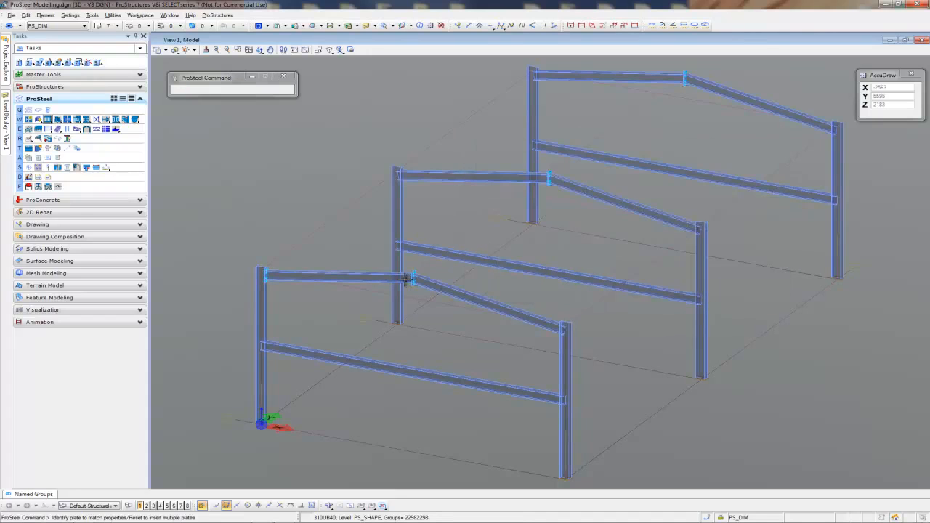
right_click(400, 249)
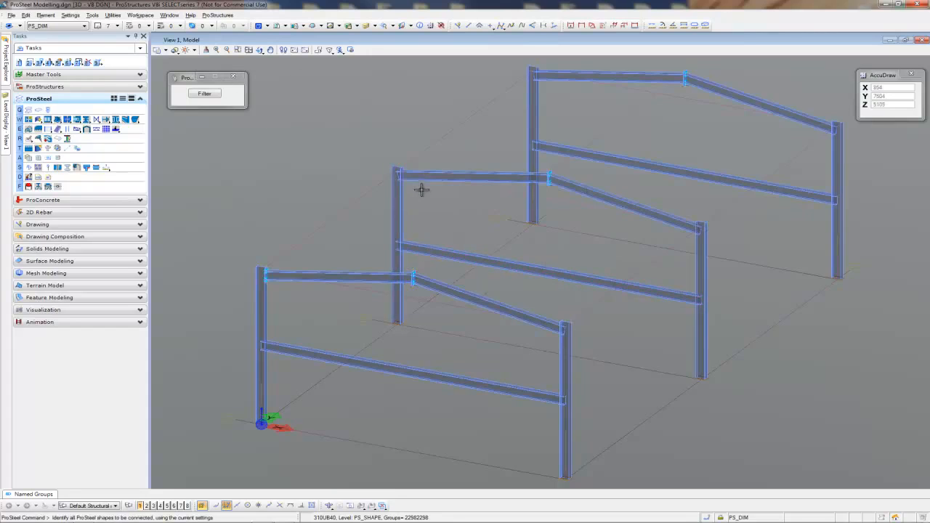
click(416, 181)
click(404, 188)
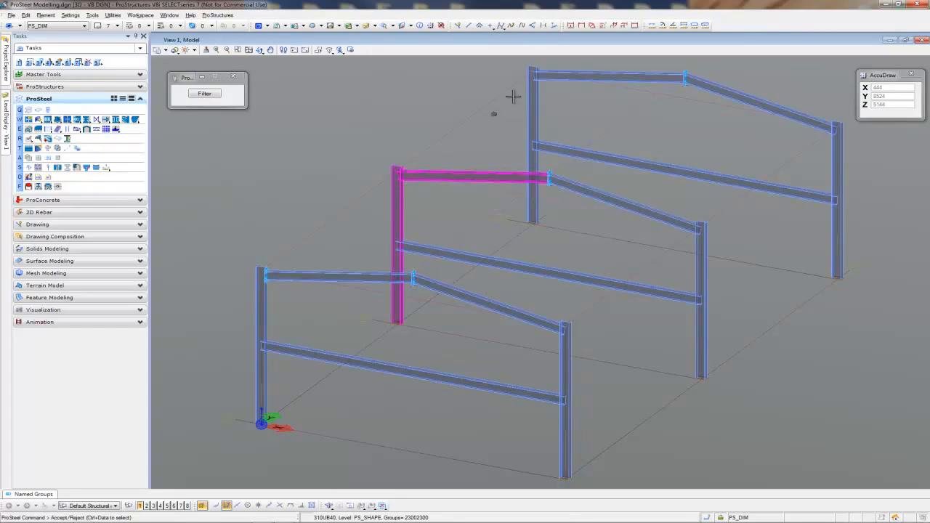
click(557, 80)
click(540, 90)
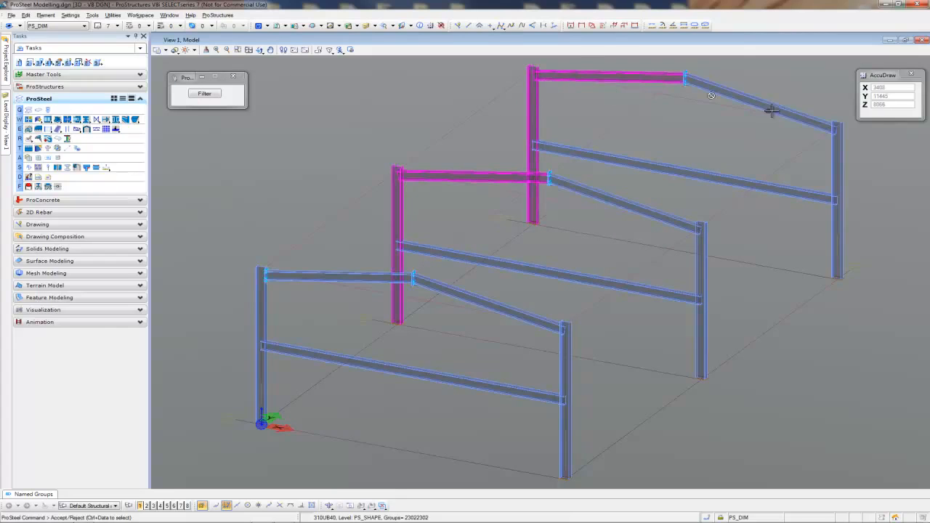
click(797, 120)
click(834, 147)
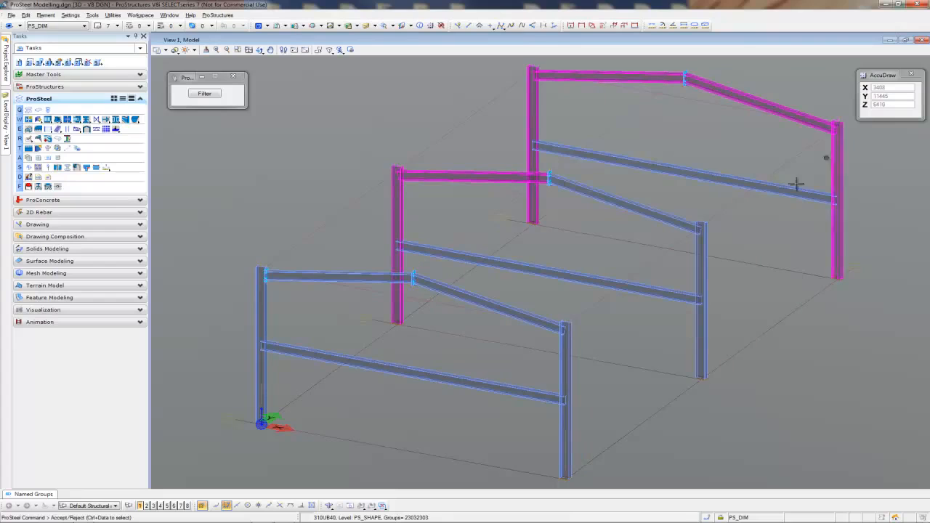
click(678, 228)
click(695, 247)
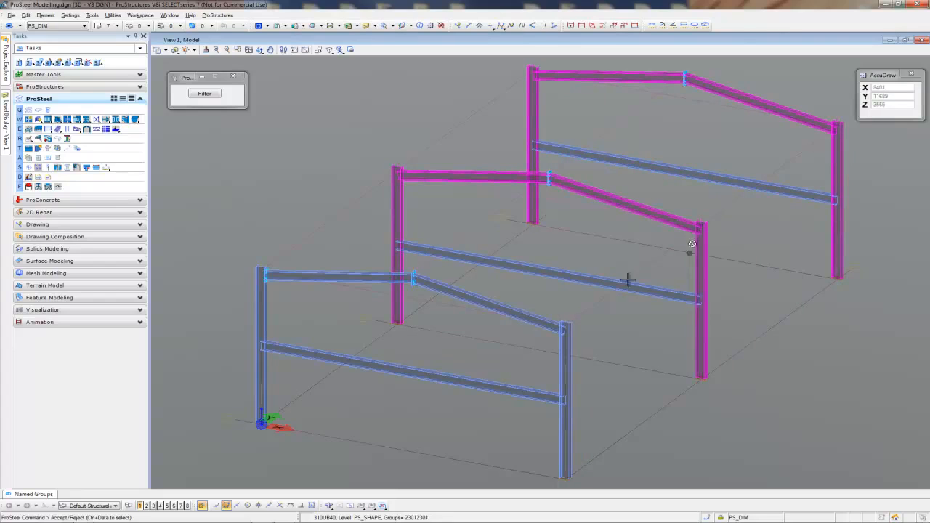
click(541, 325)
click(564, 343)
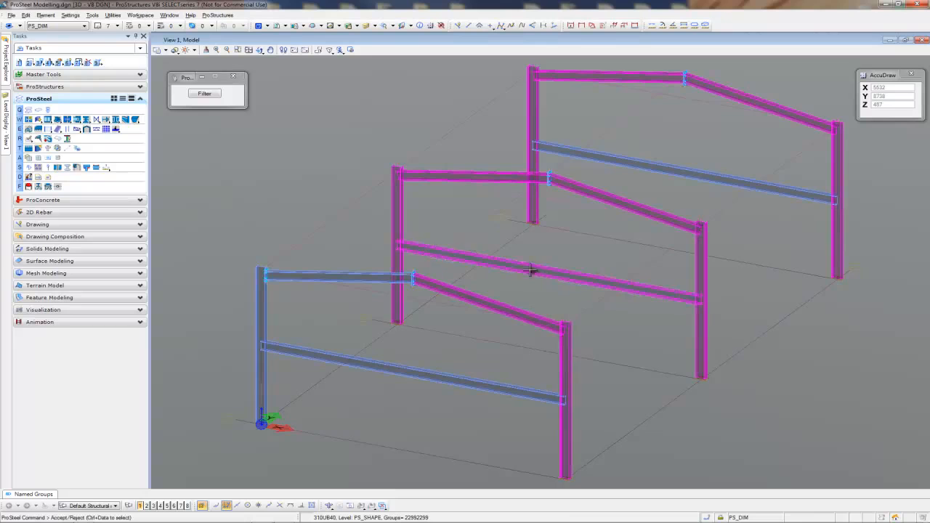
click(538, 233)
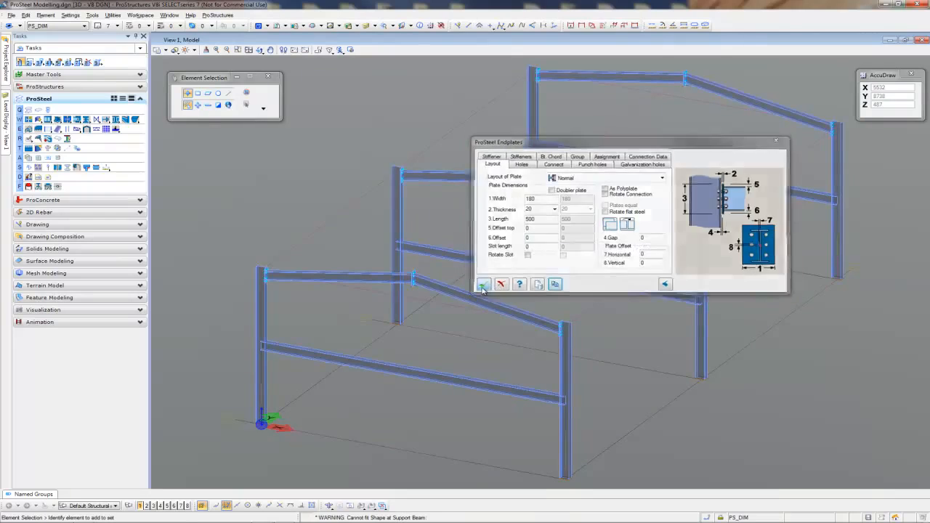
click(483, 285)
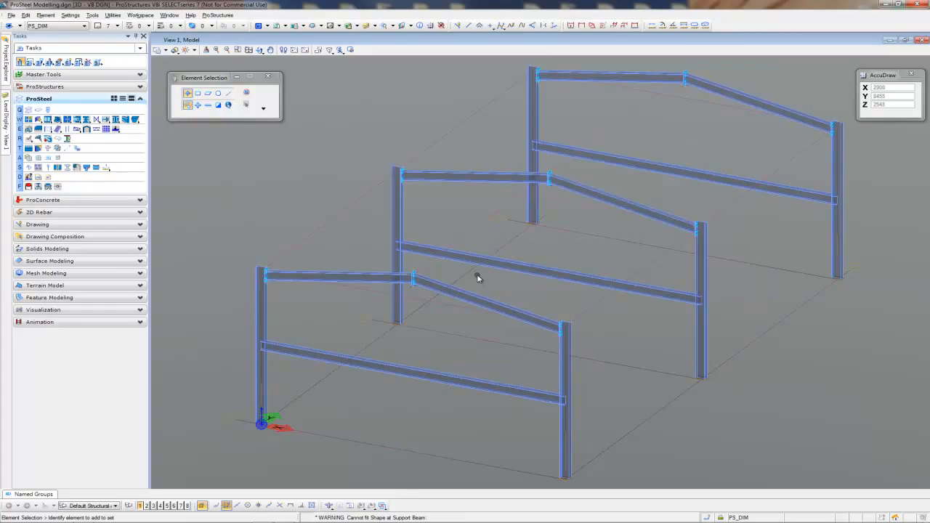
key(ctrl+z)
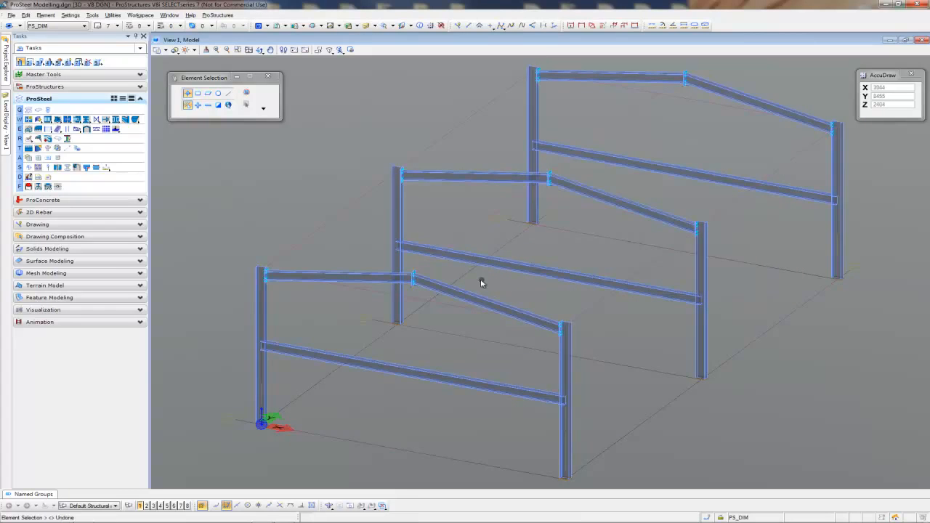
Connect the front frame's cross beam to the column at the origin with a 10 thick shear plate, gap 20 and vertical offset 35.
click(76, 120)
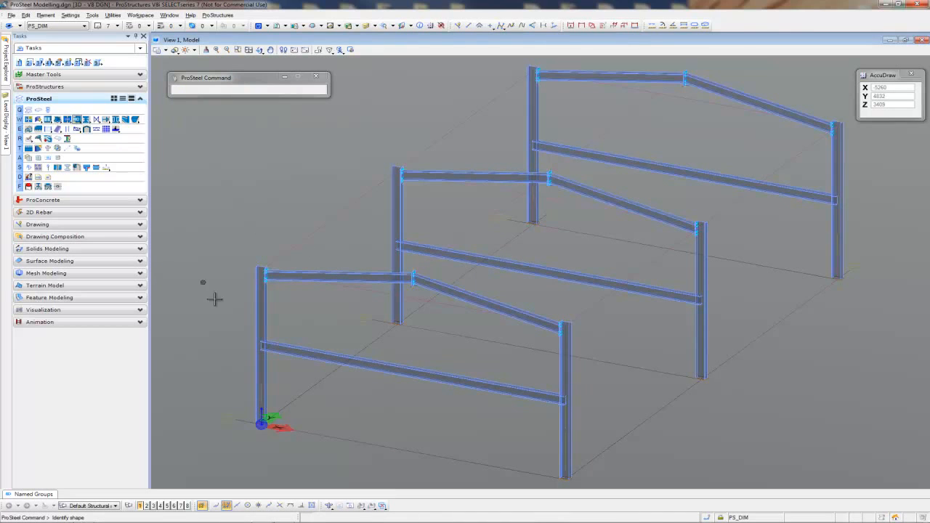
click(266, 361)
click(277, 360)
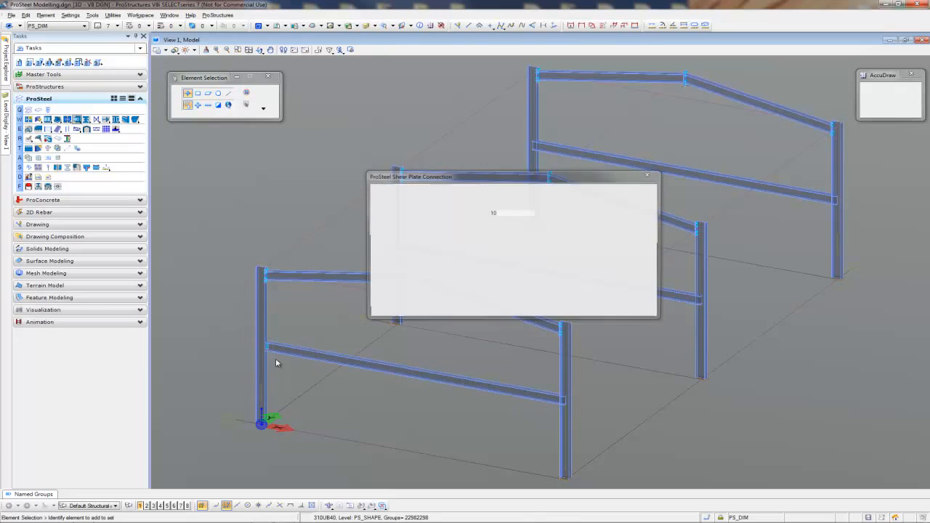
scroll(274, 366, up, 5)
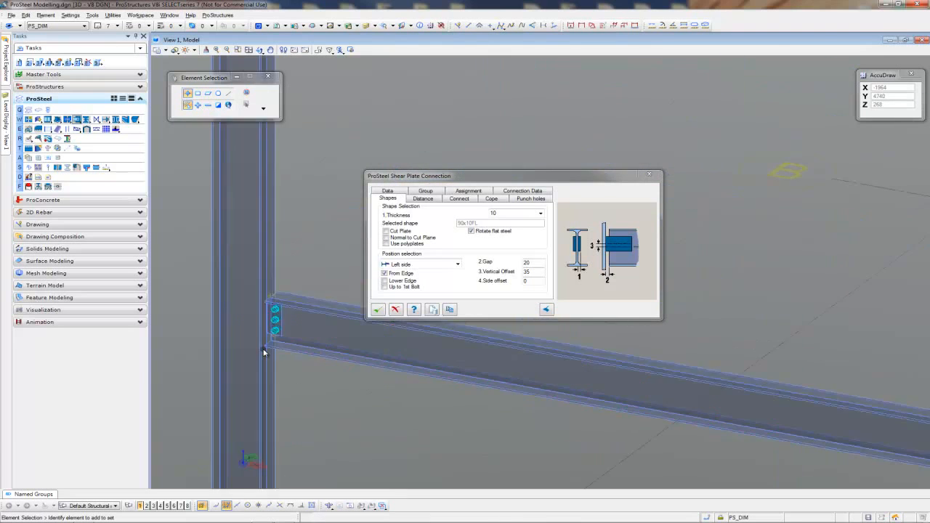
shift+middle_drag(322, 388, 295, 380)
scroll(294, 381, down, 4)
shift+middle_drag(410, 416, 332, 354)
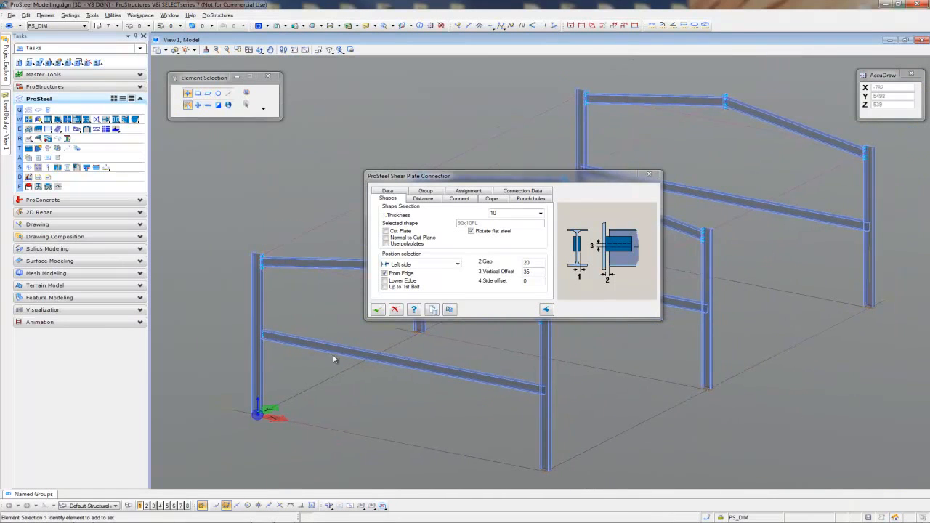
Insert the same shear plates on the other five cross-beam-to-column joints of all three frames and accept the settings.
drag(524, 178, 721, 298)
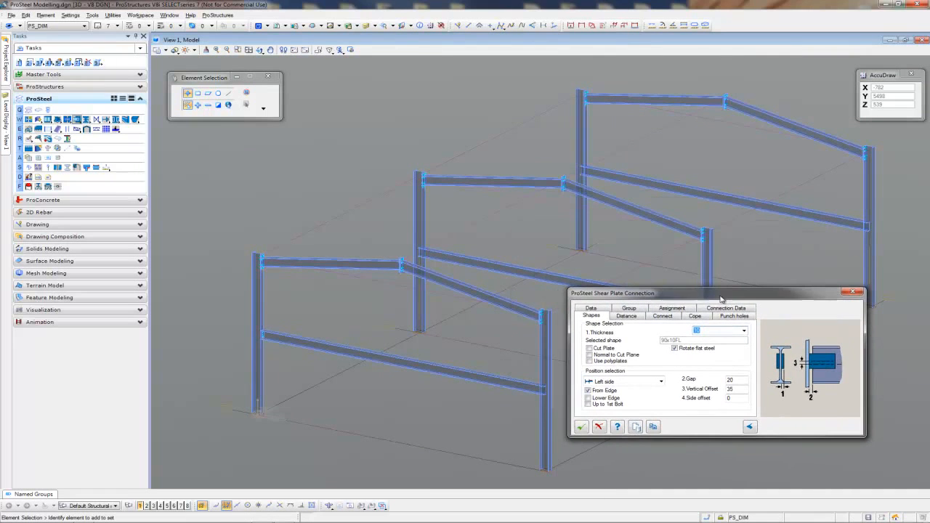
click(653, 426)
right_click(439, 233)
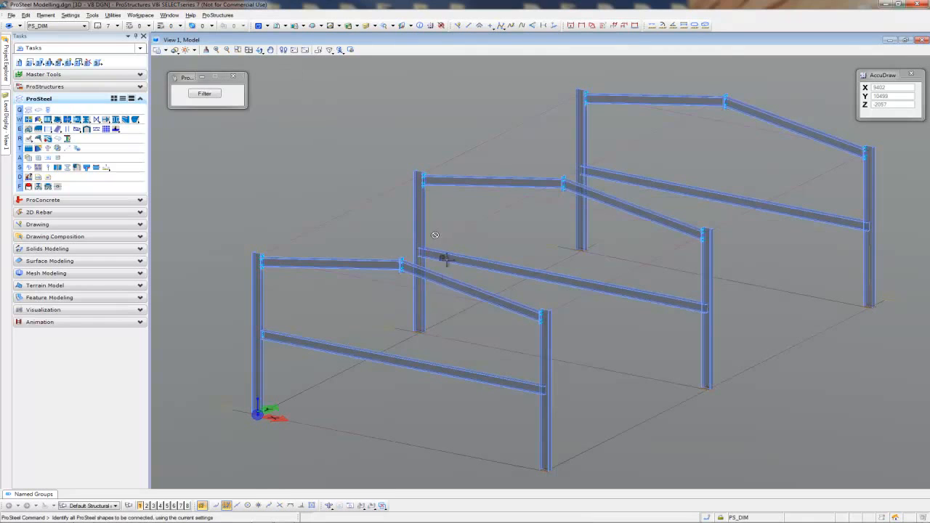
click(456, 253)
ctrl+click(425, 232)
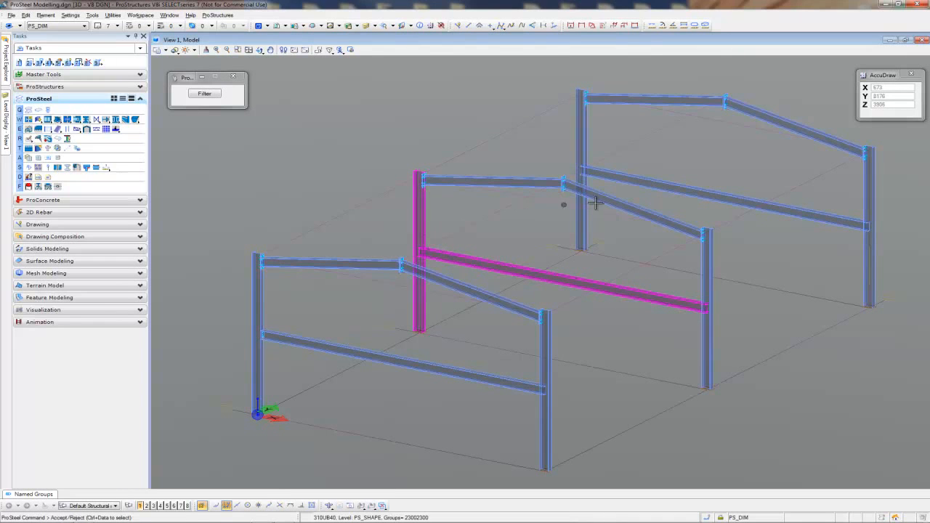
ctrl+click(608, 171)
ctrl+click(590, 147)
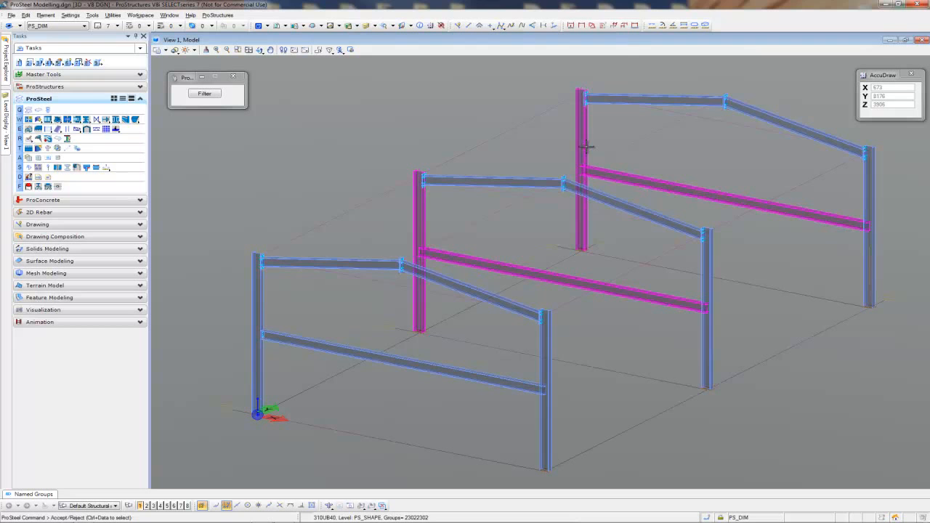
ctrl+click(865, 202)
ctrl+click(702, 286)
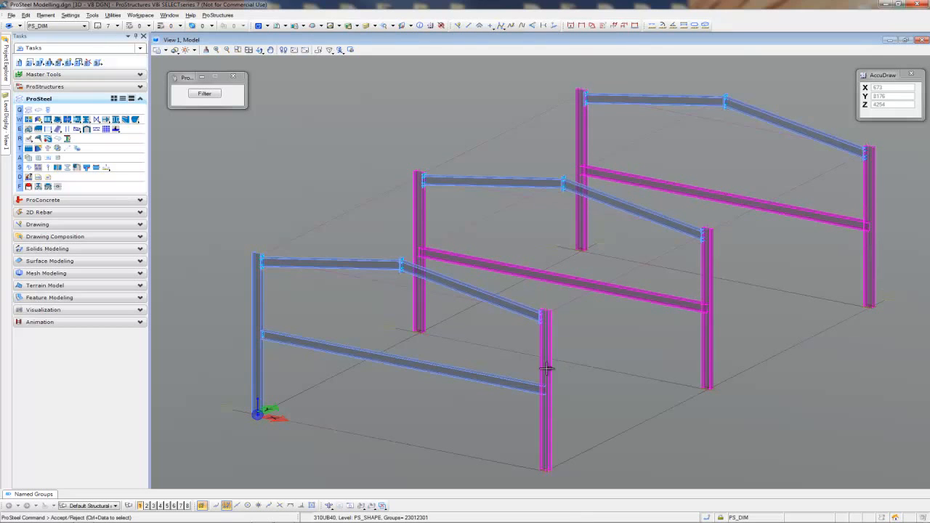
ctrl+click(531, 385)
ctrl+click(544, 372)
click(485, 411)
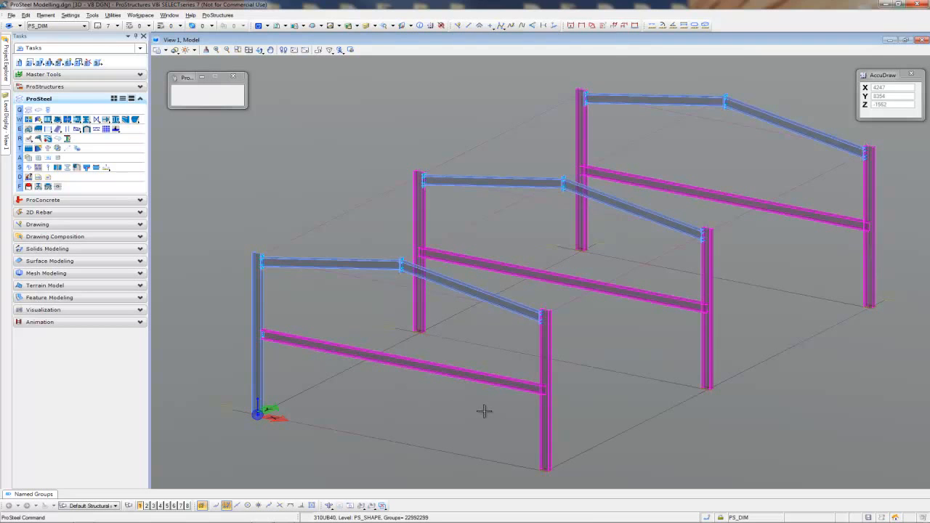
click(583, 428)
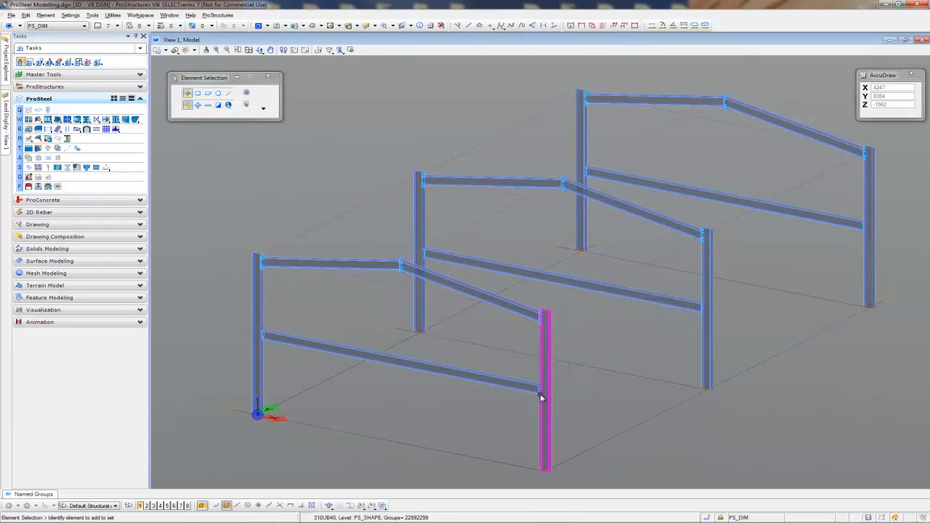
scroll(540, 394, up, 7)
mouse_move(540, 393)
shift+middle_down()
mouse_move(532, 386)
mouse_move(731, 373)
mouse_move(530, 403)
shift+middle_up()
scroll(531, 401, down, 4)
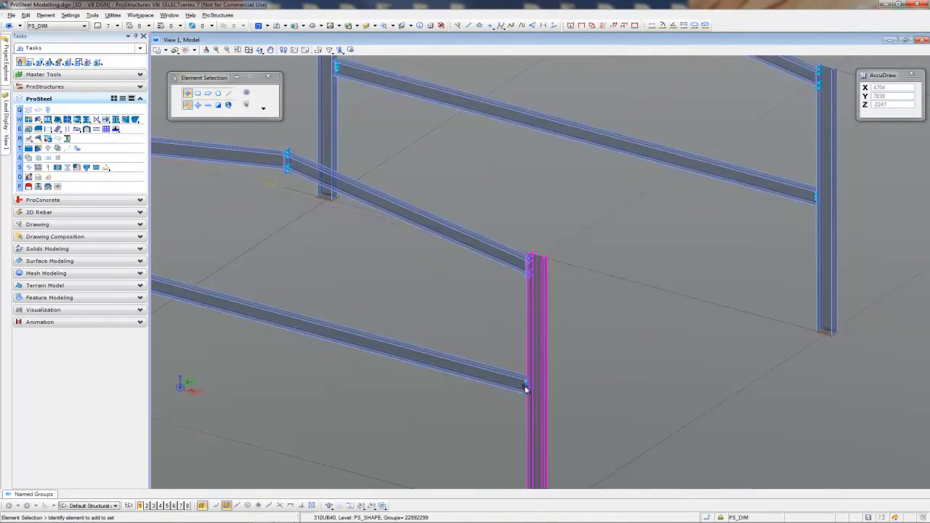
scroll(571, 404, down, 3)
scroll(550, 380, up, 3)
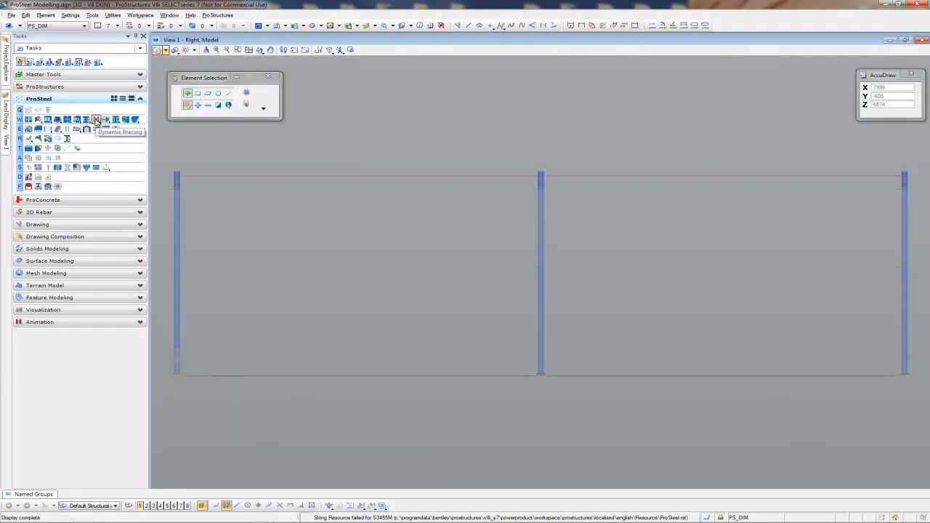
In the Right view, create a dynamic brace by points from the front column's base to the middle column's top, connected to both columns.
click(96, 120)
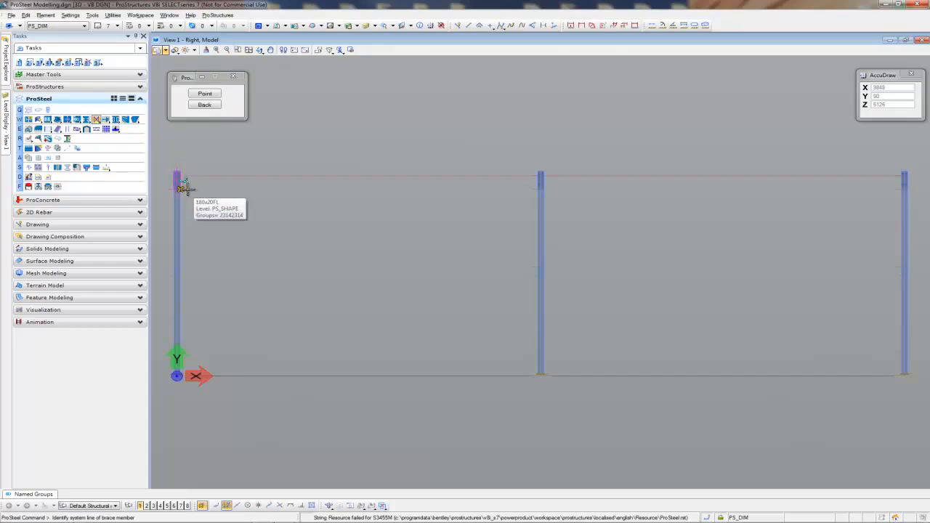
click(205, 95)
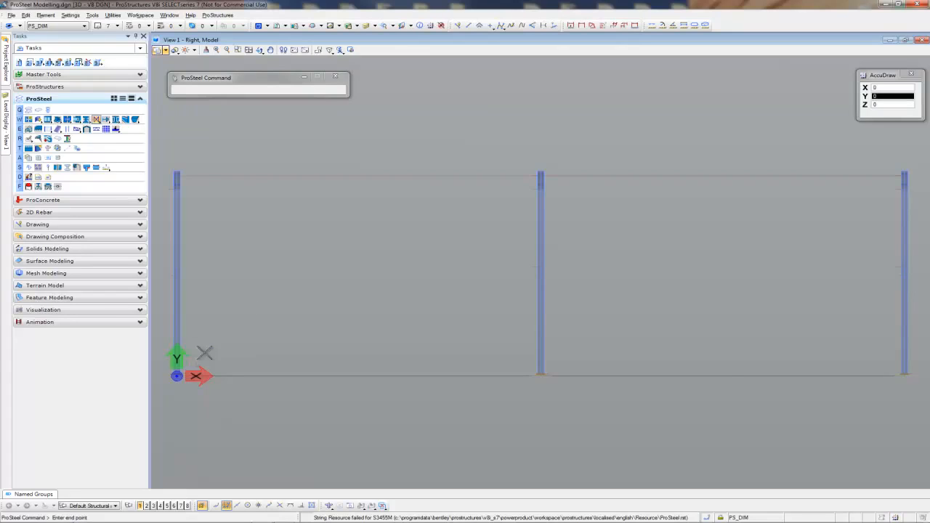
click(194, 359)
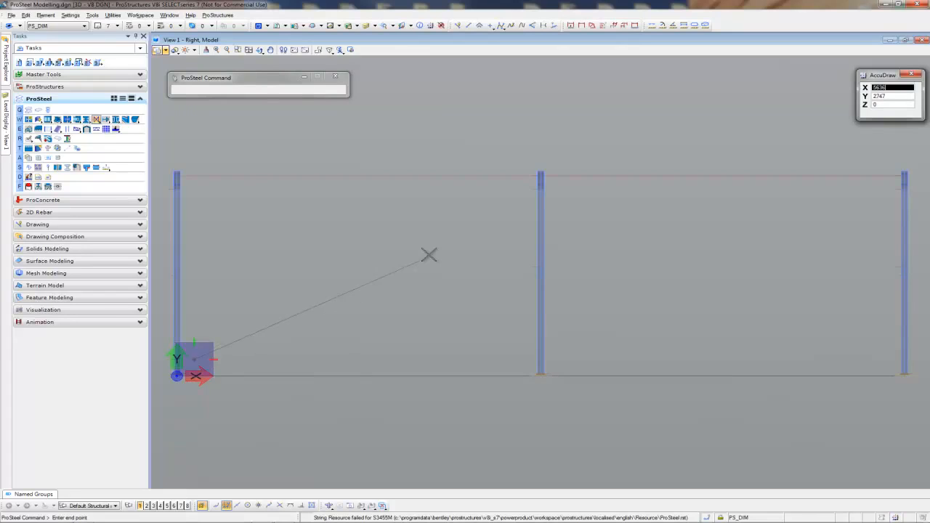
click(525, 187)
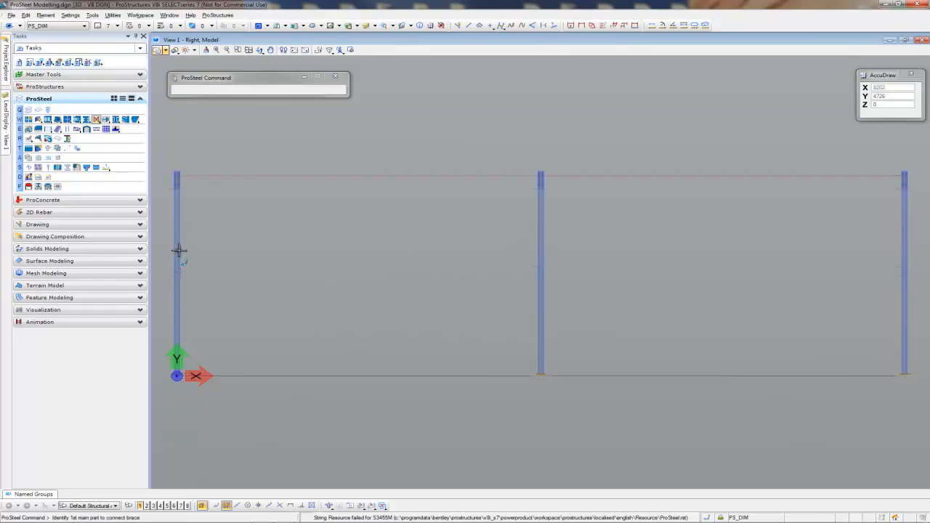
click(539, 231)
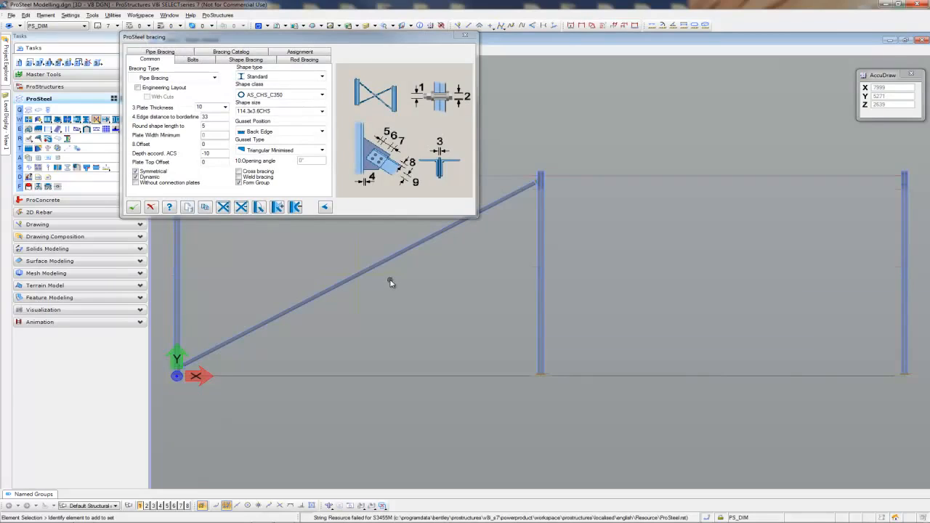
Apply the Shape Bracing cross template "100x10 EA - 2 Bolt w-Centre Strap" to the brace and accept the bracing settings.
click(187, 208)
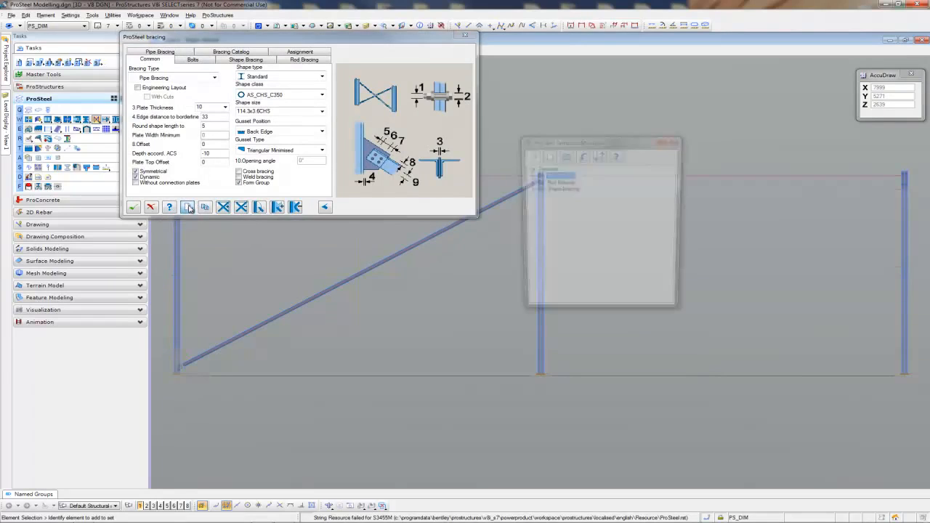
click(558, 182)
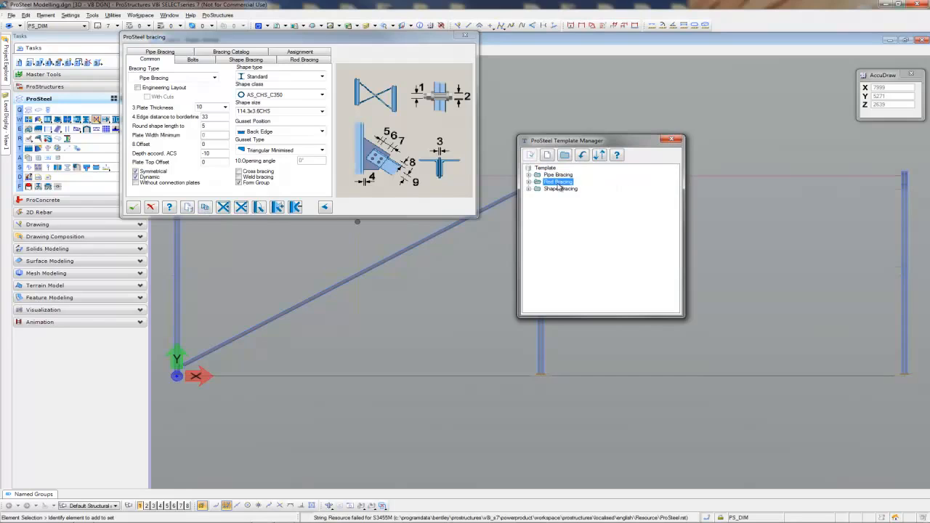
click(555, 190)
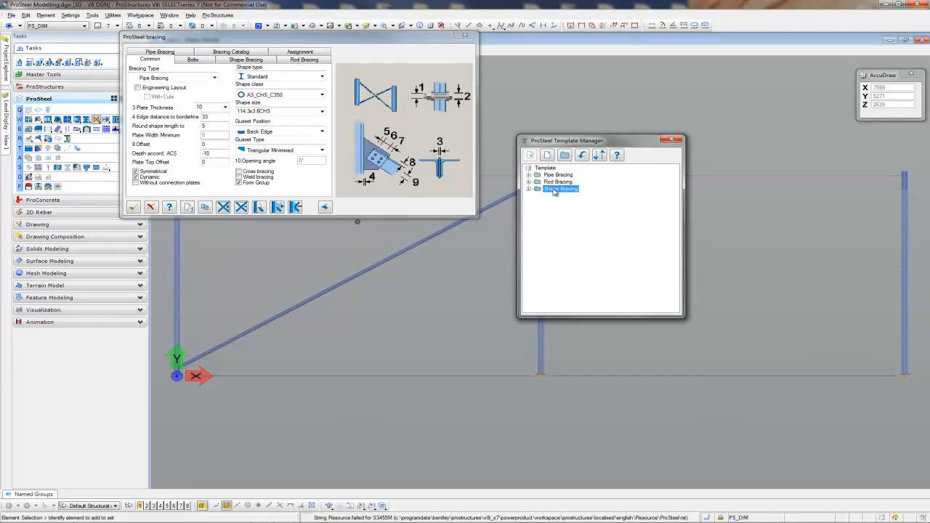
click(529, 189)
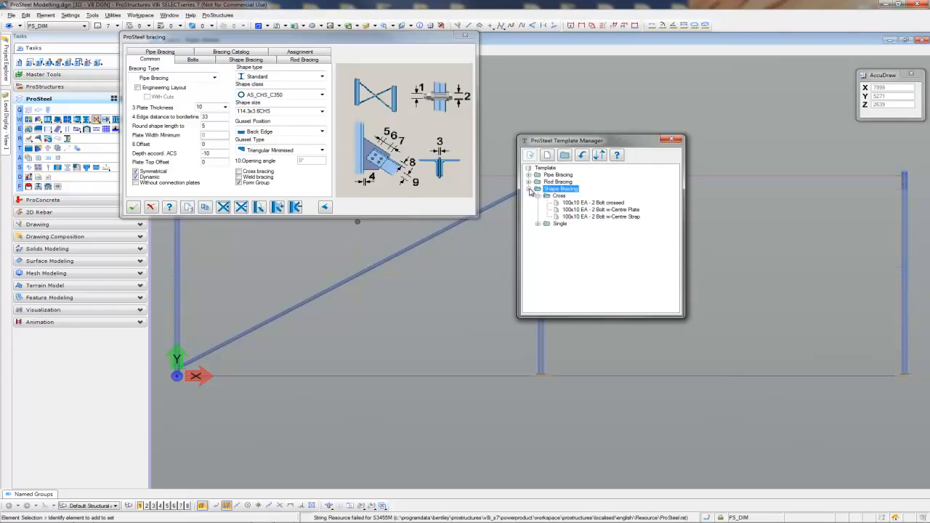
click(610, 217)
double_click(609, 217)
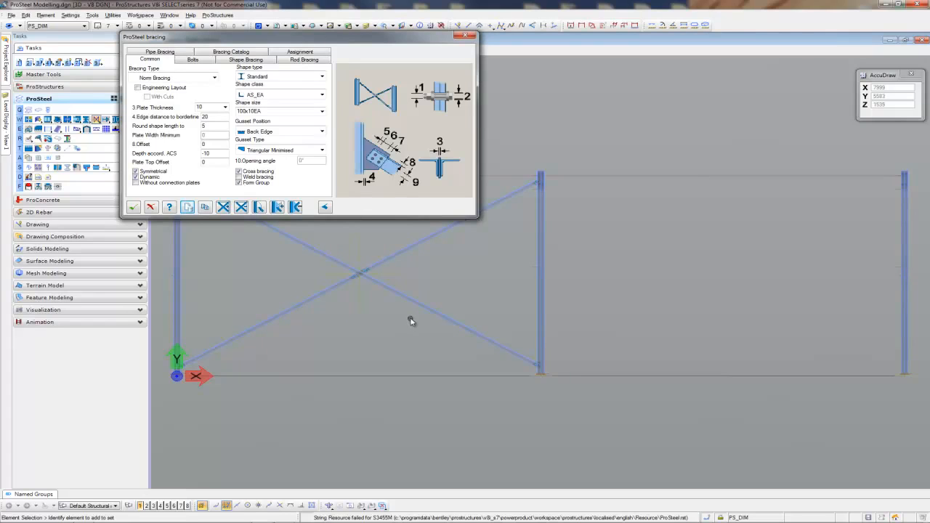
click(133, 208)
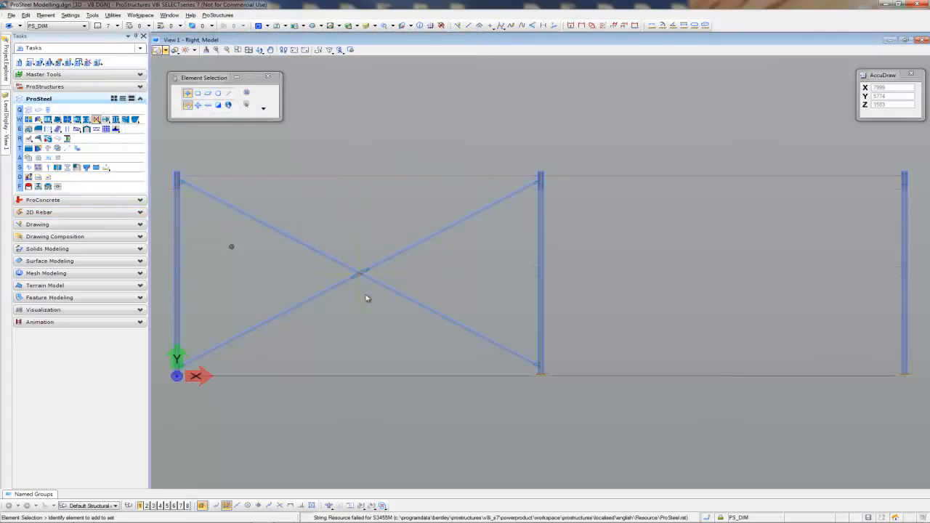
Add cross bracing by points between the middle and rear columns on the same side wall.
click(97, 121)
click(206, 93)
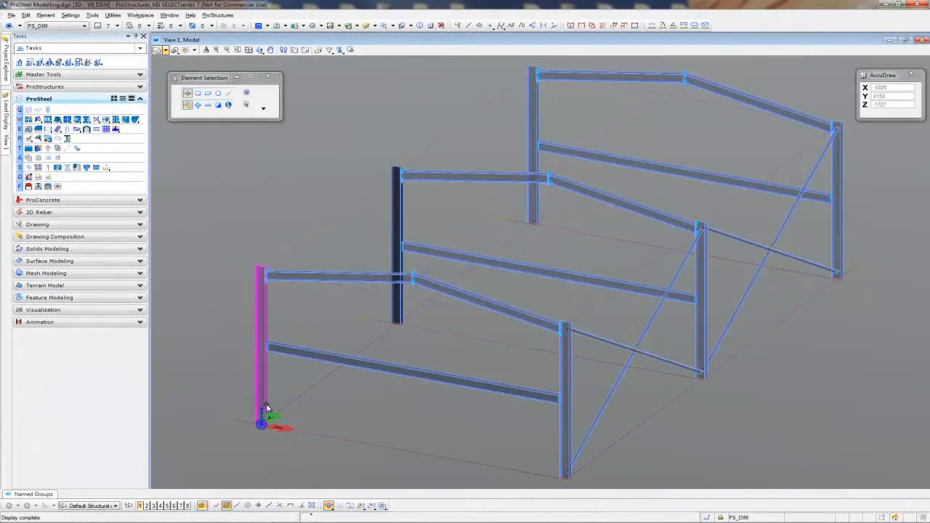
Insert a straight 310UB40 beam from the midpoint of the front cross-beam's top to the midpoint of the middle cross-beam's top.
click(29, 111)
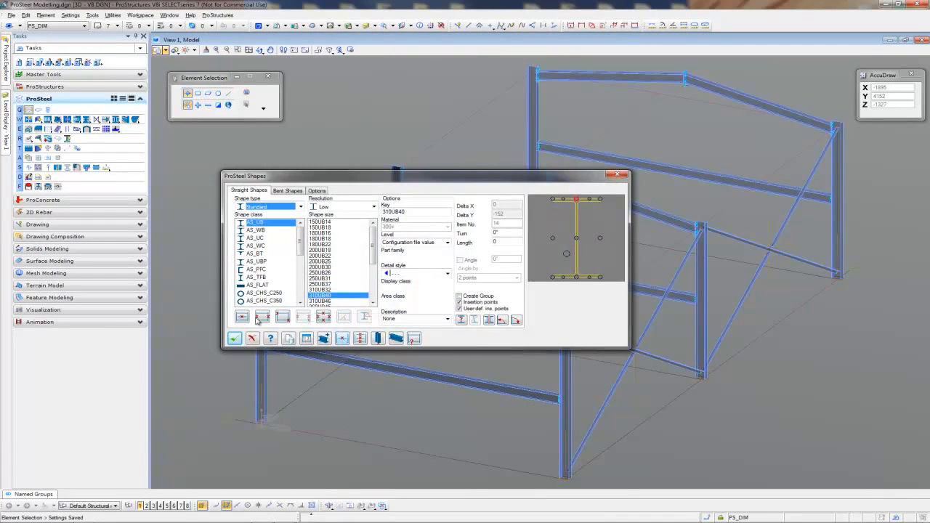
scroll(340, 364, up, 6)
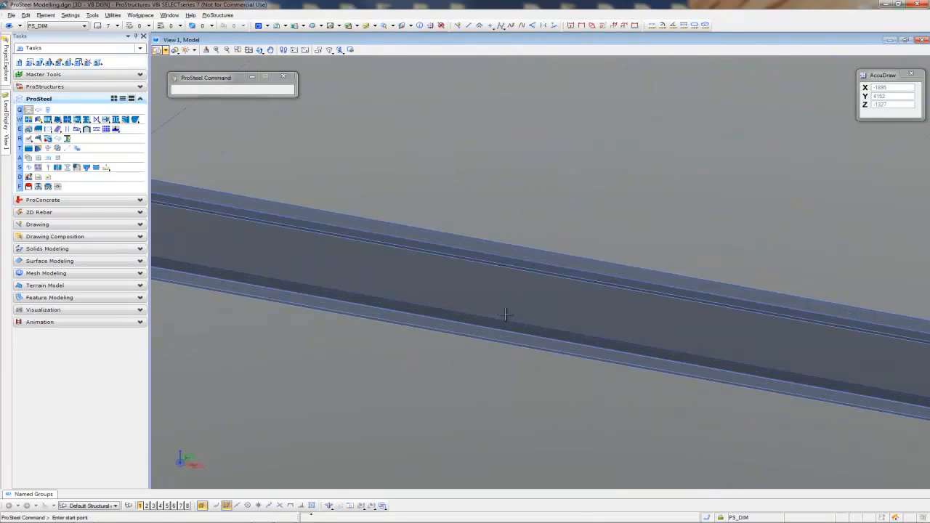
click(673, 273)
middle_drag(698, 224, 271, 339)
scroll(276, 341, down, 4)
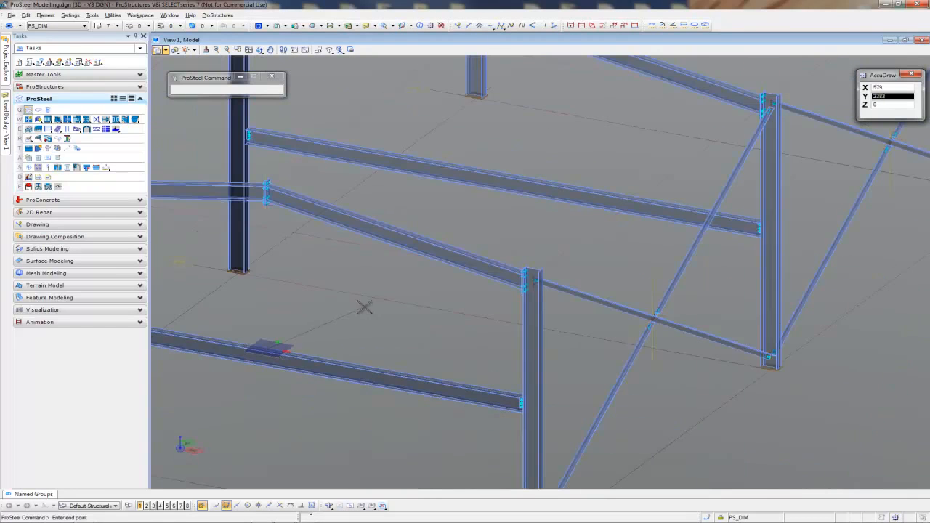
scroll(489, 164, up, 5)
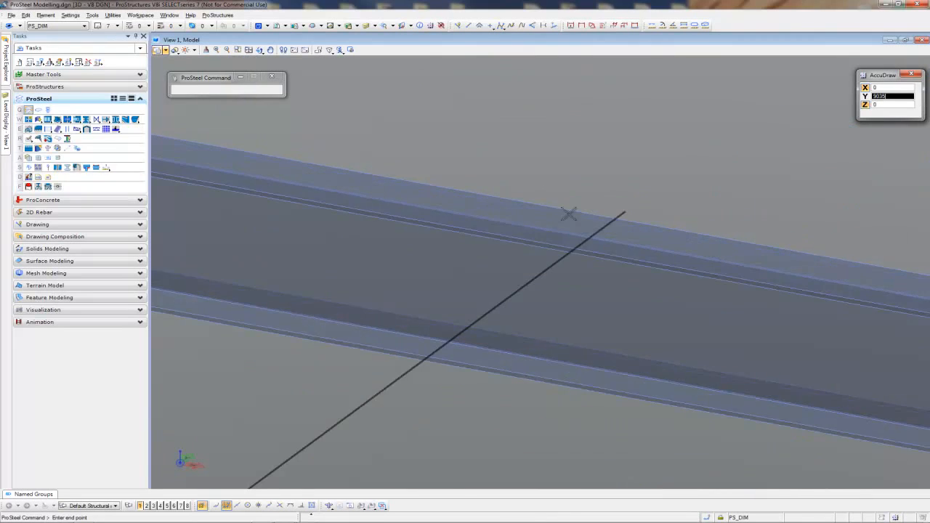
click(582, 268)
scroll(571, 291, down, 3)
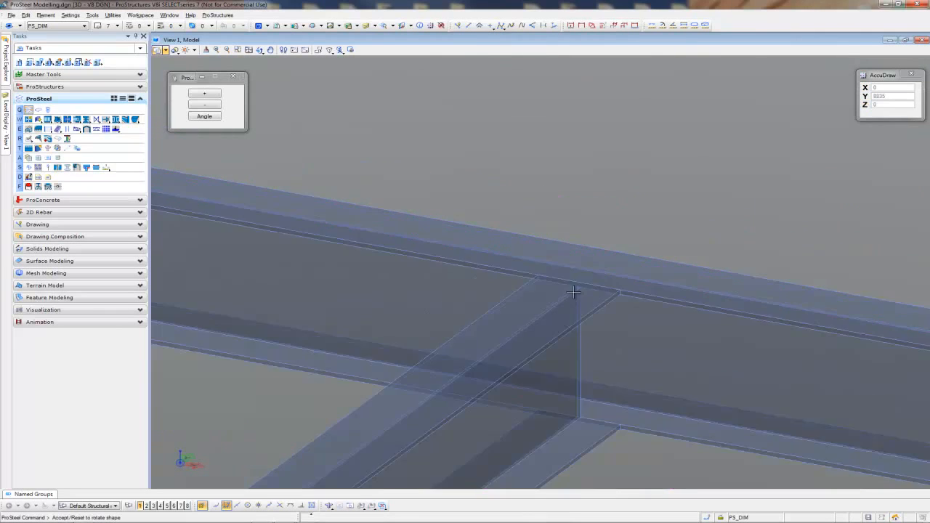
right_click(450, 427)
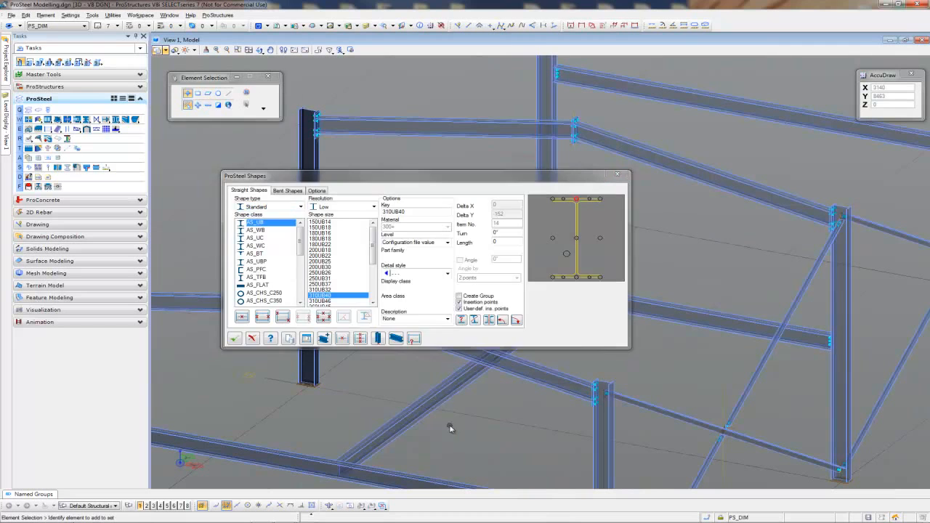
click(253, 342)
Move the new floor beam 750 mm along the cross-beams, away from the braced side wall.
click(390, 426)
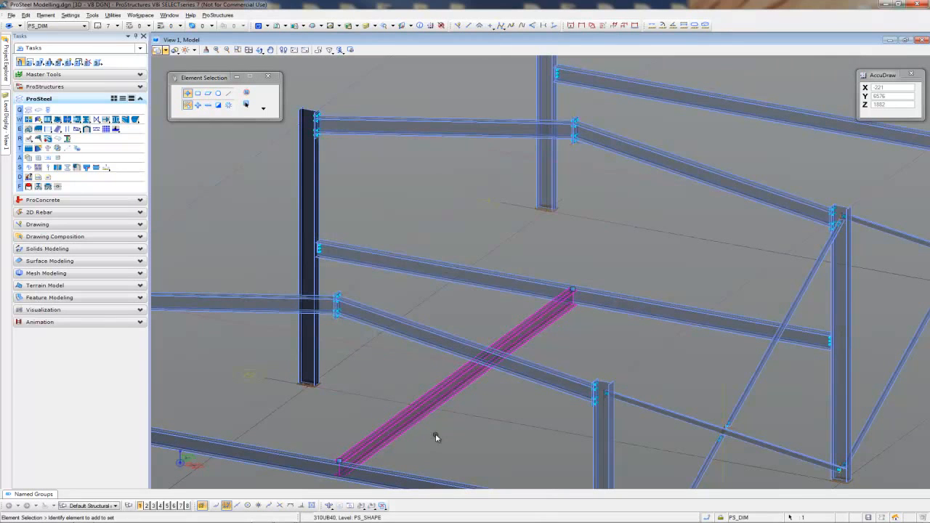
right_click(438, 436)
click(465, 293)
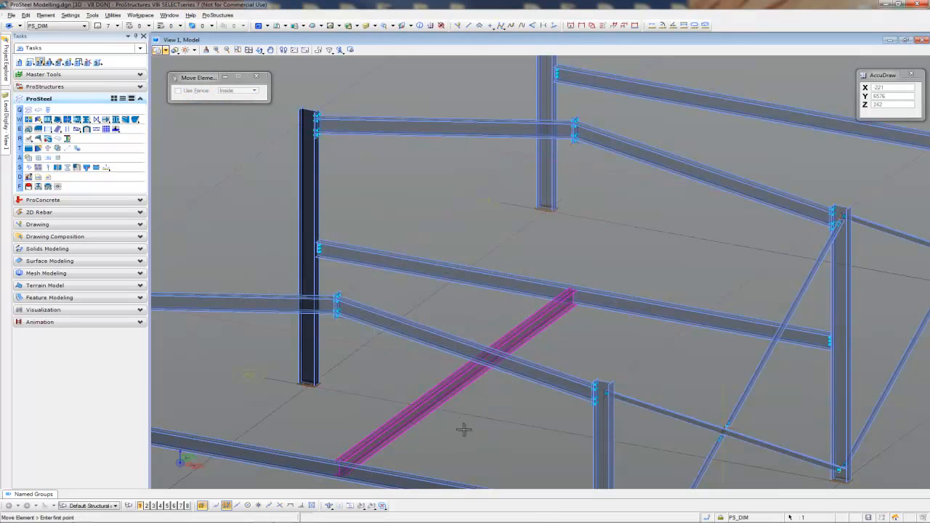
text(750)
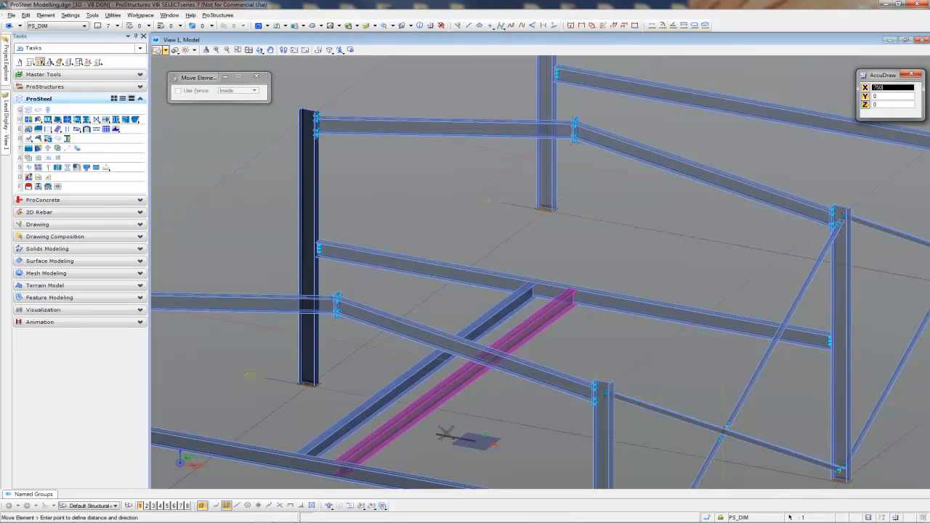
click(446, 433)
right_click(448, 431)
Copy the floor beam once, 1500 mm along the cross-beams toward the braced side wall.
right_click(380, 414)
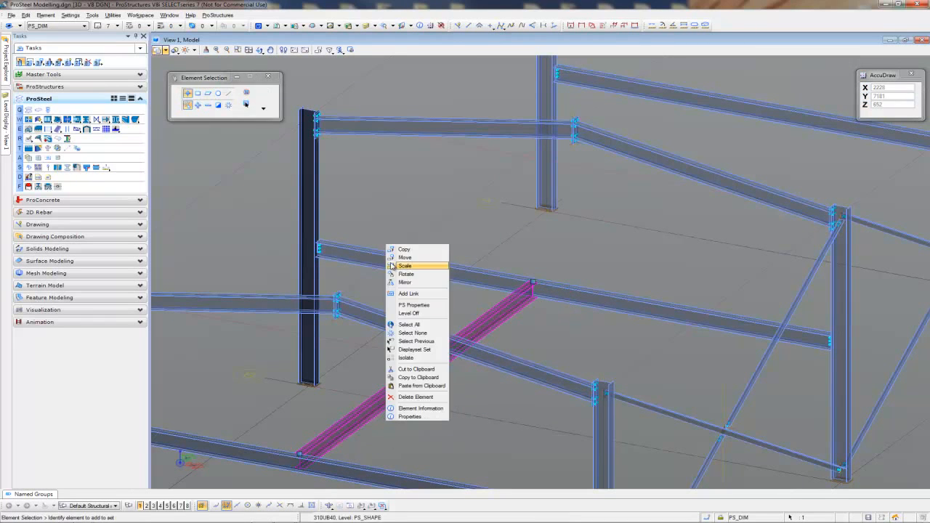
click(403, 249)
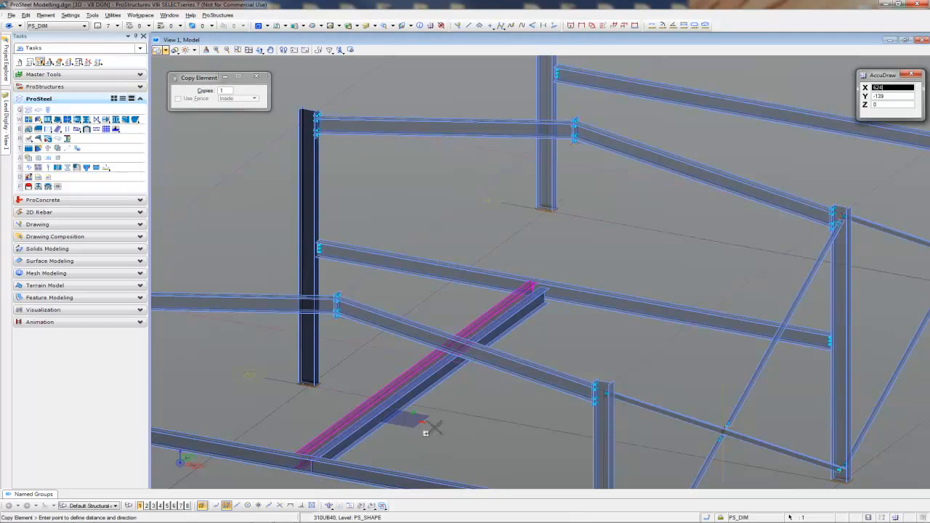
key(Return)
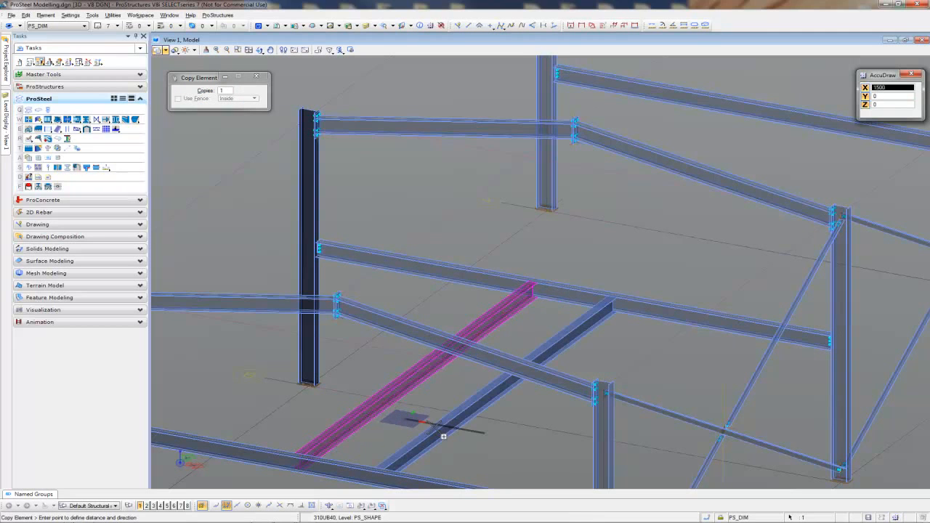
key(Escape)
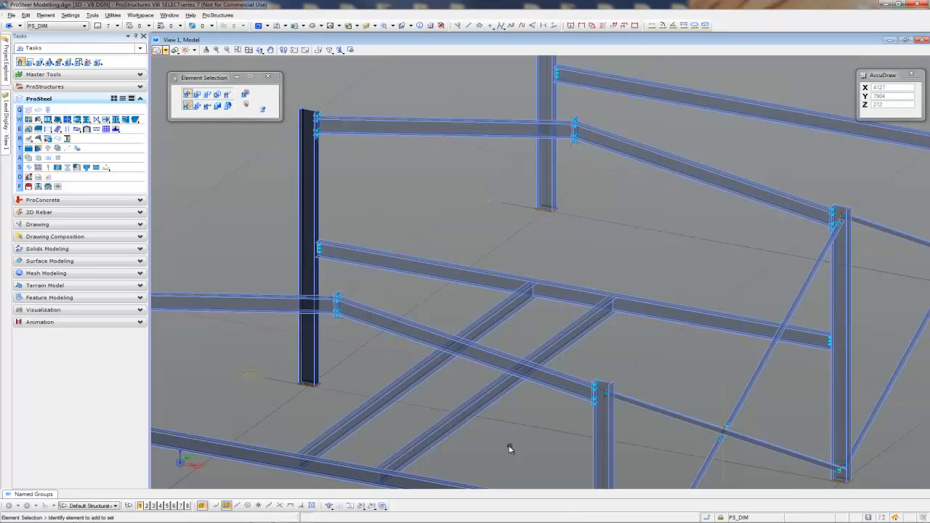
middle_drag(525, 426, 623, 315)
key(Escape)
Insert a Beam/Beam Stiffener connection joining the first floor beam to the front cross-beam.
scroll(450, 367, up, 5)
middle_drag(422, 367, 469, 351)
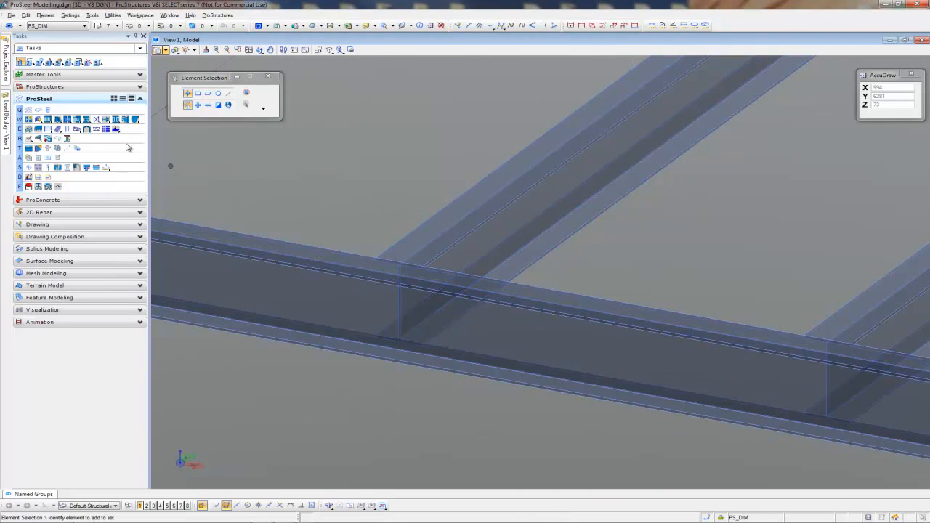
click(77, 122)
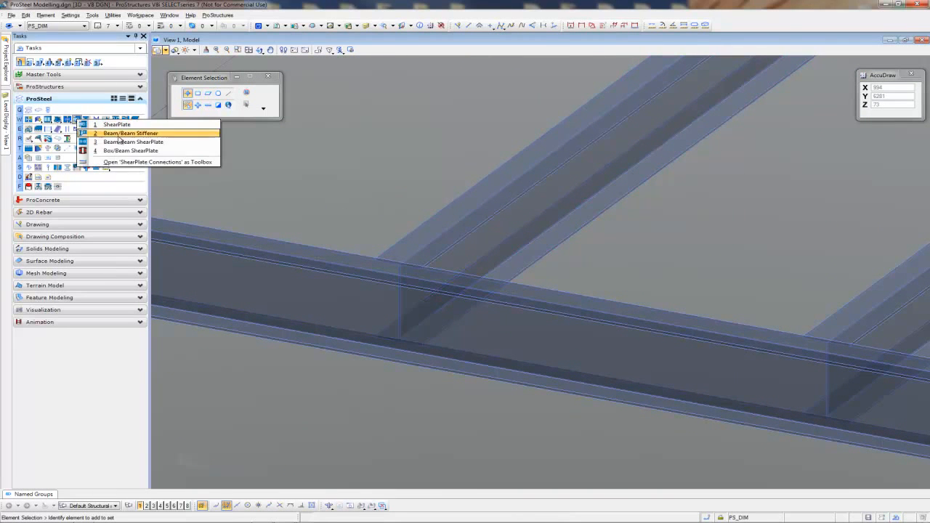
click(136, 135)
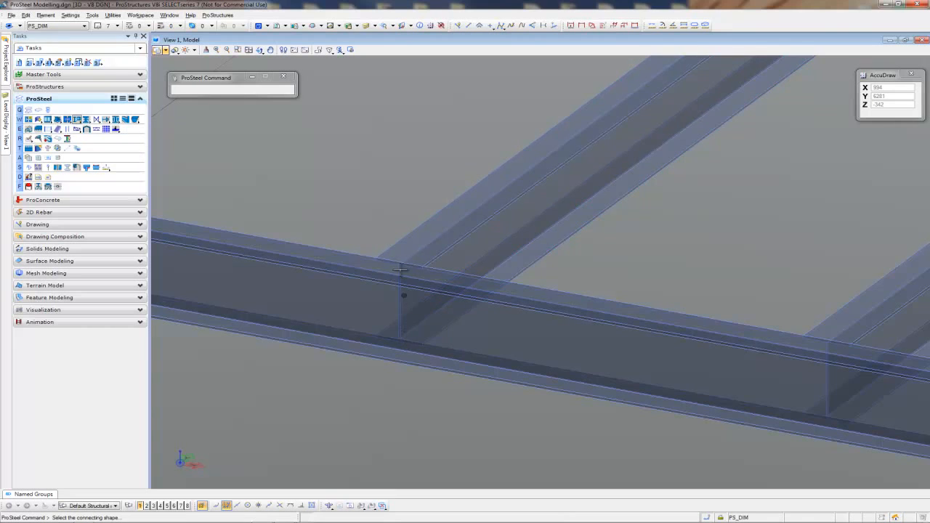
click(395, 245)
click(343, 251)
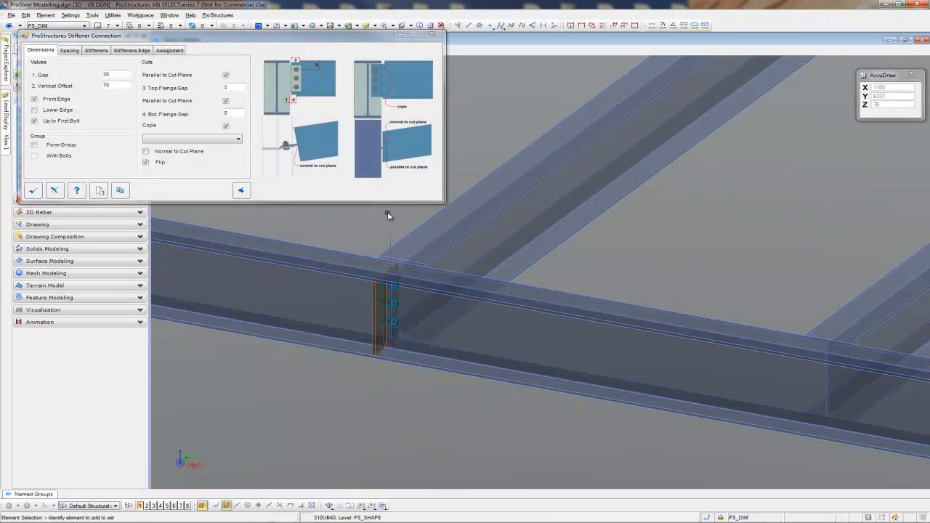
Set the stiffener connection's cope to the larger of the two Coped options under Cope Connection.
shift+middle_drag(650, 286, 607, 337)
middle_drag(618, 407, 558, 325)
click(191, 138)
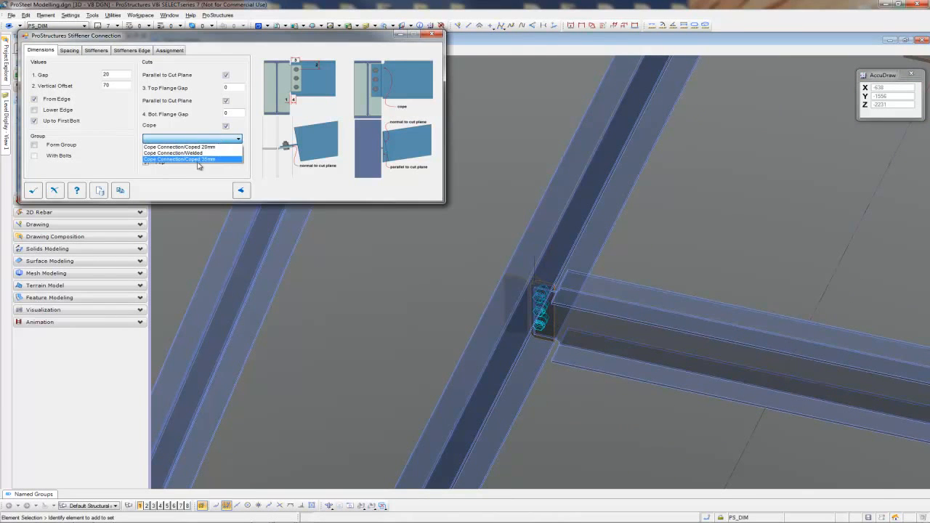
click(202, 160)
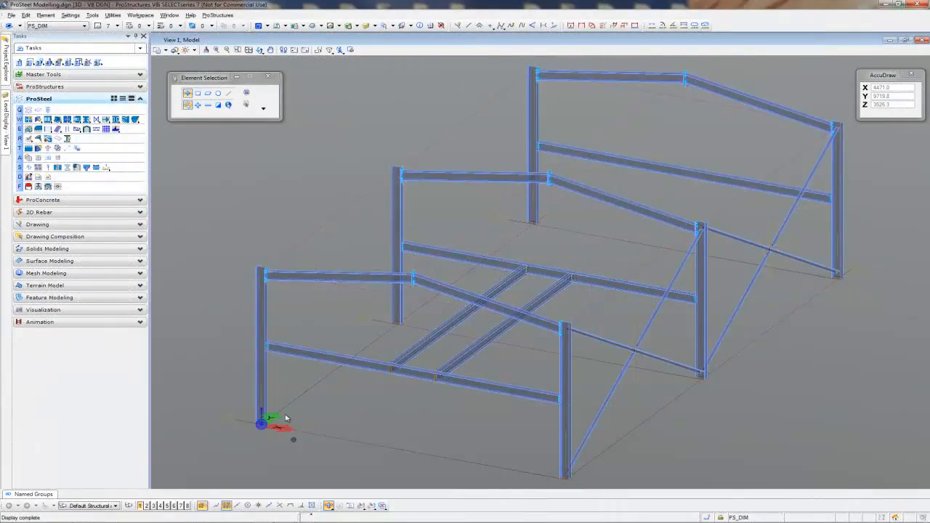
Distribute joists between the rear and middle cross-beams using the template "C20024 Flush TOS" and check their end connections.
click(28, 129)
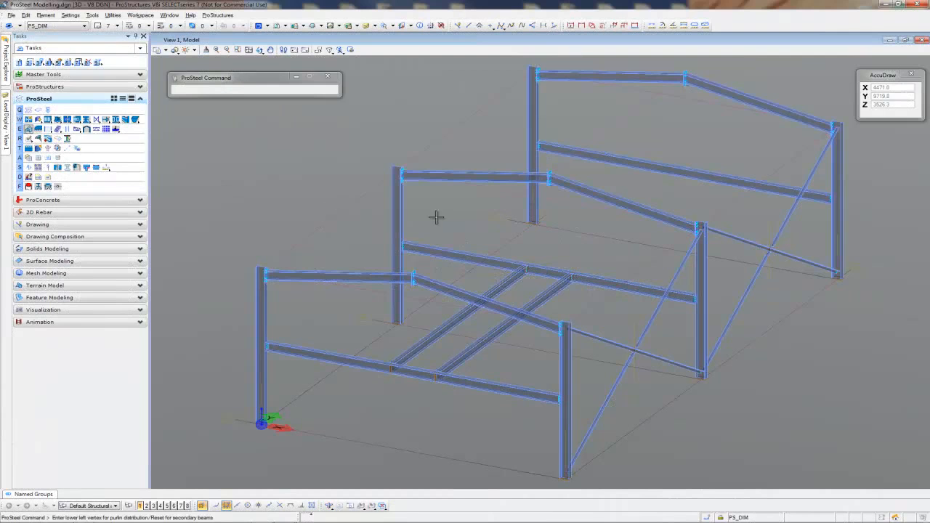
right_click(585, 210)
click(659, 166)
click(607, 277)
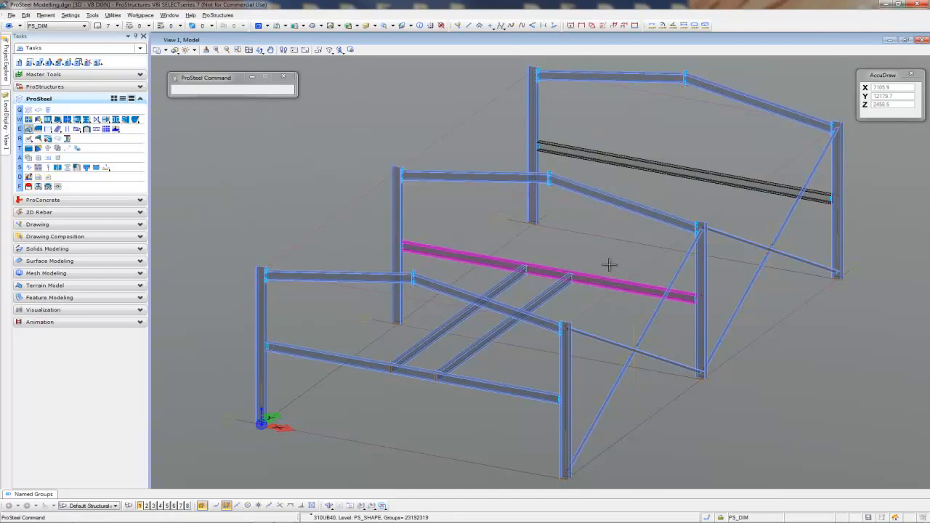
click(528, 250)
double_click(220, 141)
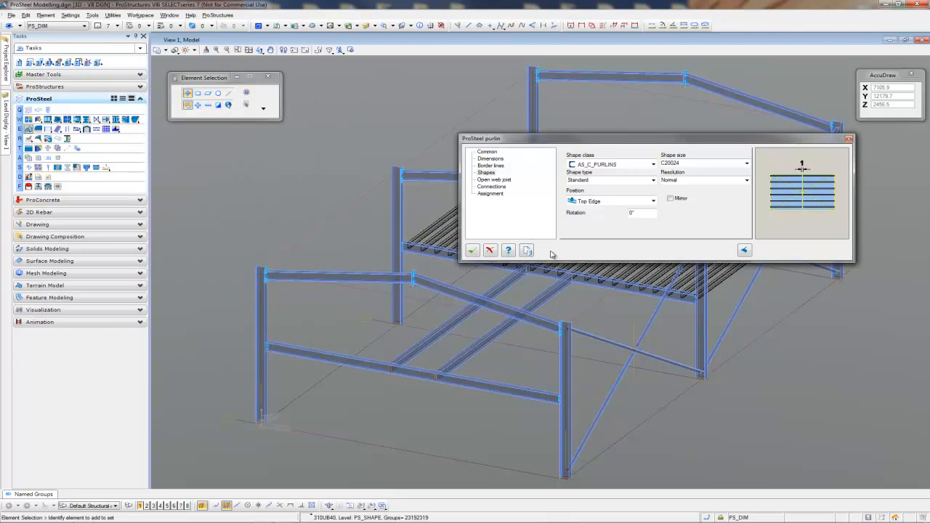
click(472, 251)
scroll(475, 255, up, 5)
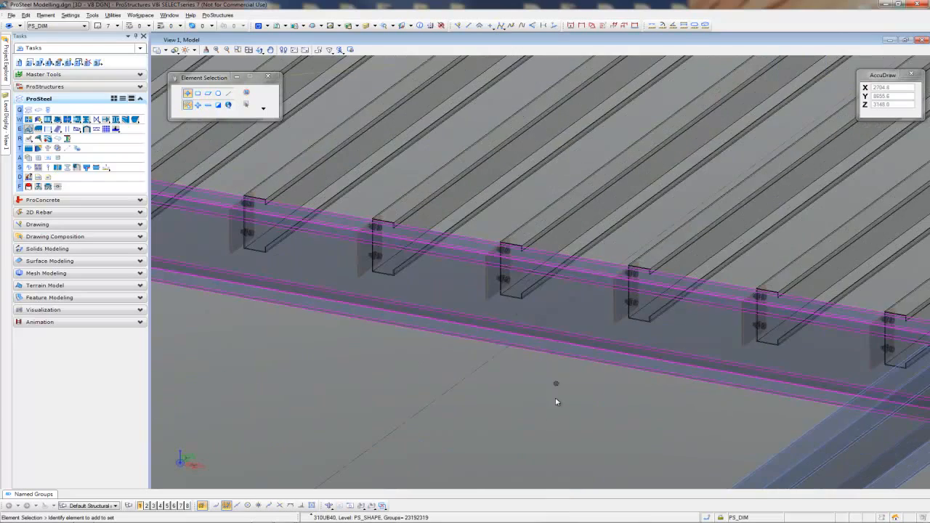
scroll(483, 399, down, 5)
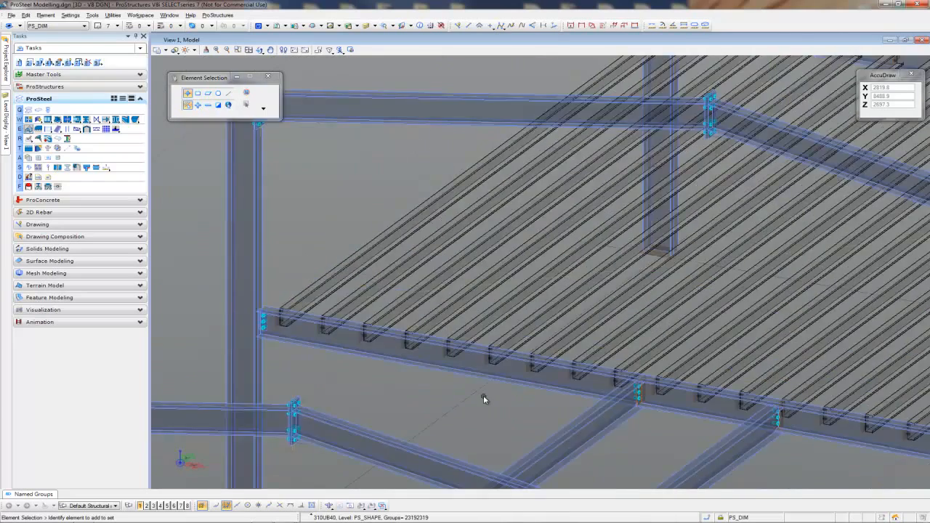
middle_drag(483, 399, 471, 322)
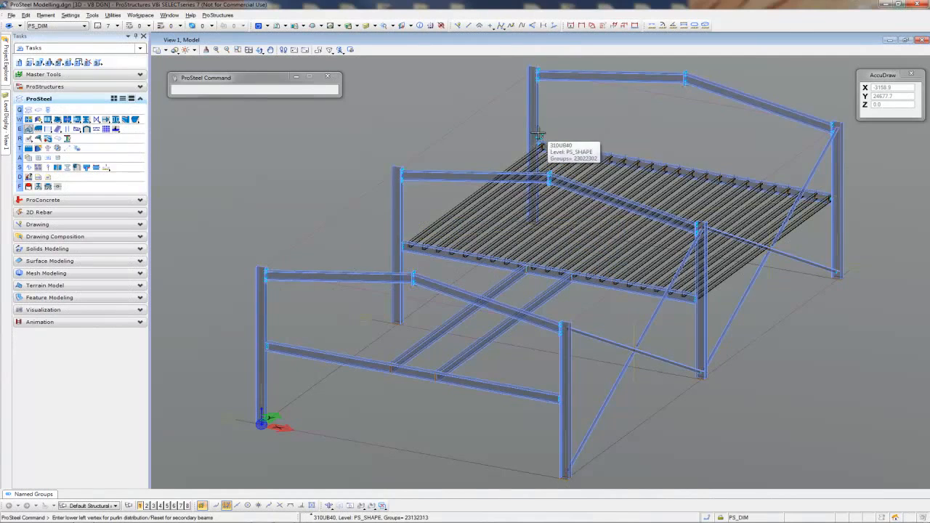
Distribute purlins over the roof slope away from the braced wall, from the rear frame's rafter to the front frame's.
click(617, 72)
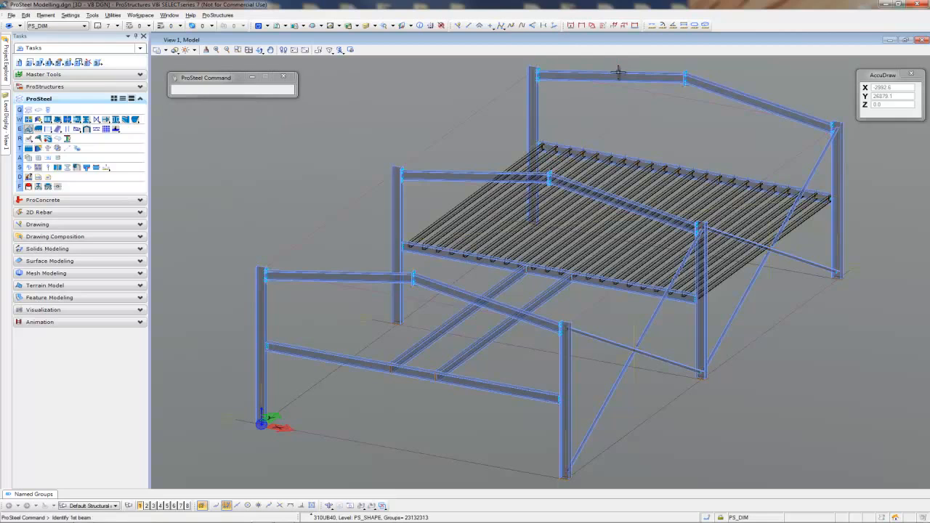
click(346, 262)
click(344, 276)
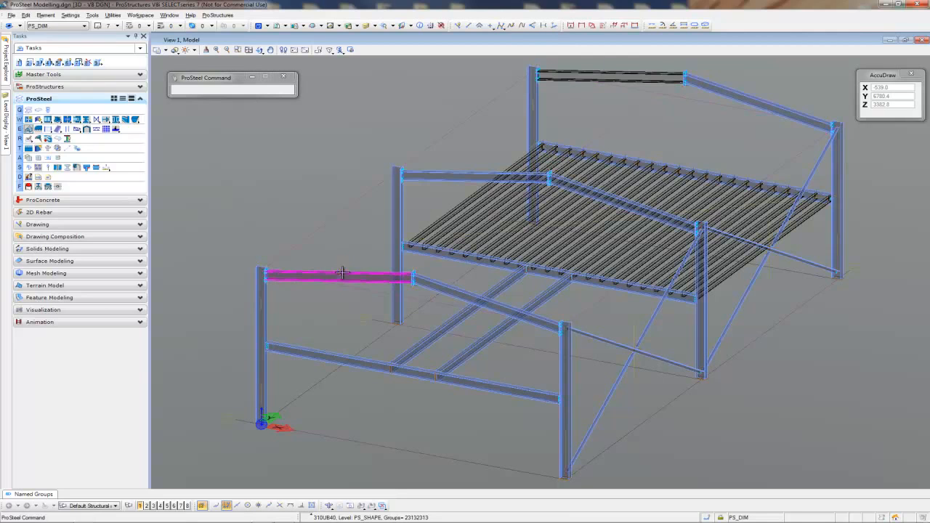
click(351, 239)
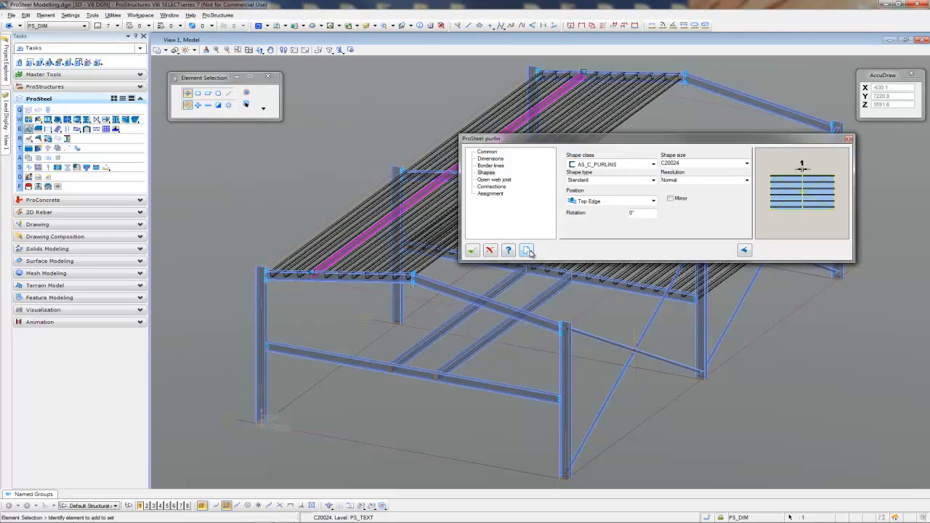
Apply the Z20015 purlin template to this roof slope, turn off Mirror, and accept the purlin settings.
click(528, 251)
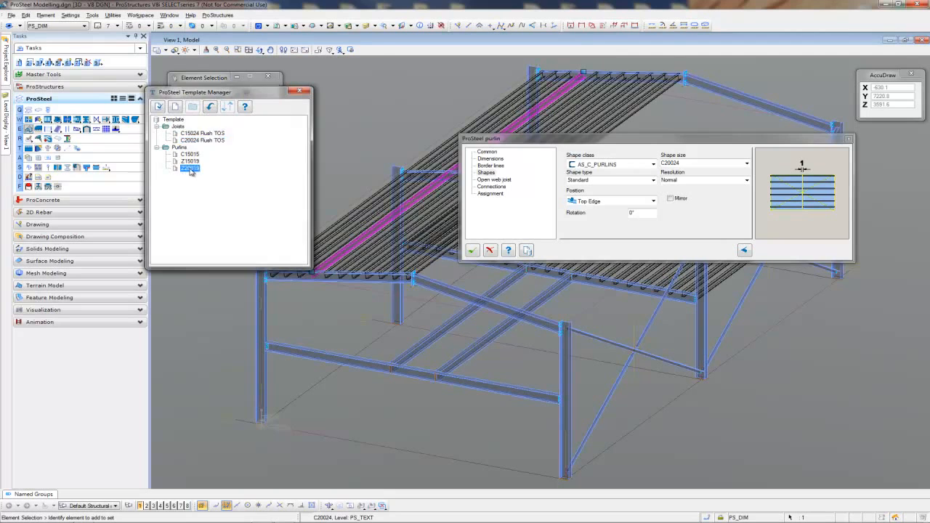
double_click(190, 168)
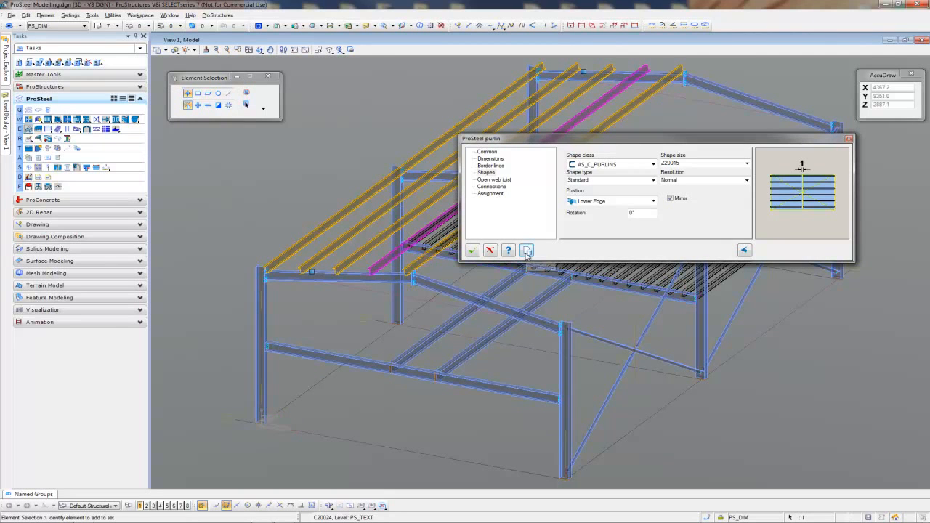
click(671, 199)
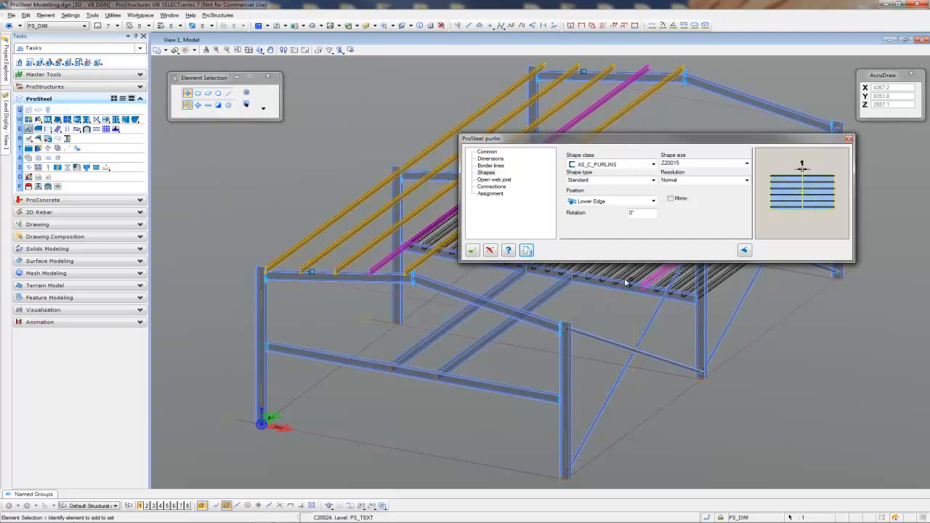
click(473, 250)
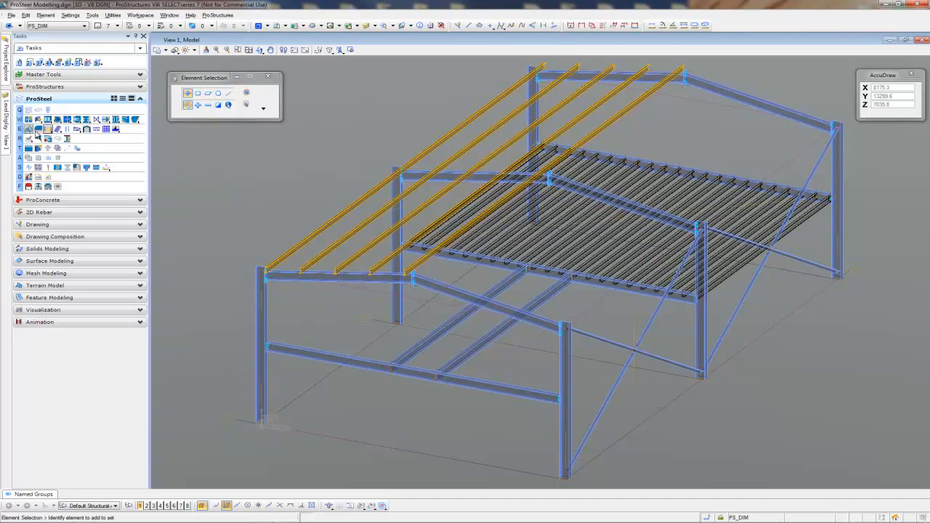
Distribute purlins over the roof slope on the braced-wall side, from the rear rafter to the front one, with Mirror turned on.
click(30, 138)
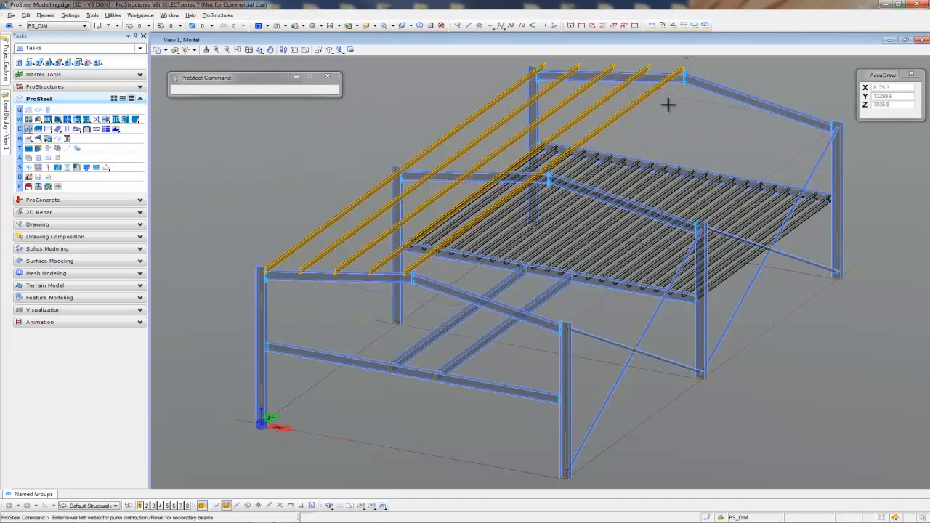
click(725, 87)
click(449, 289)
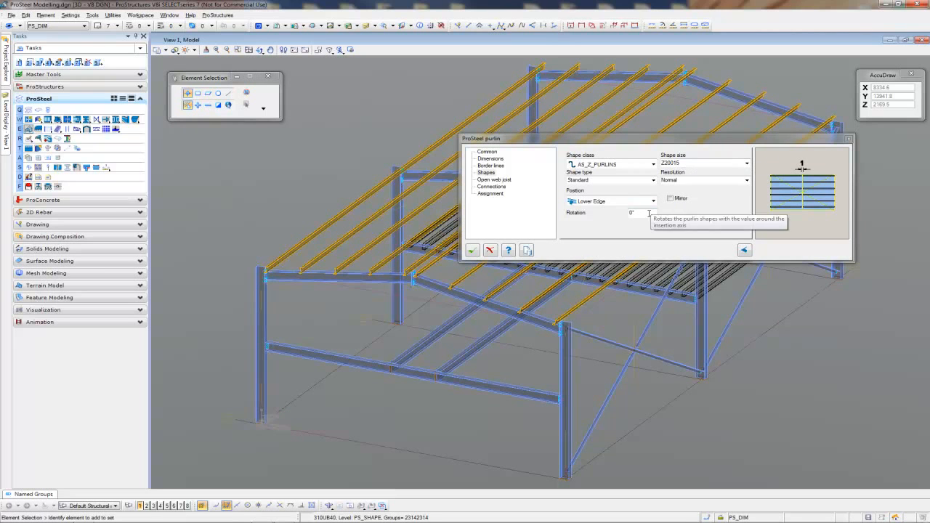
click(670, 199)
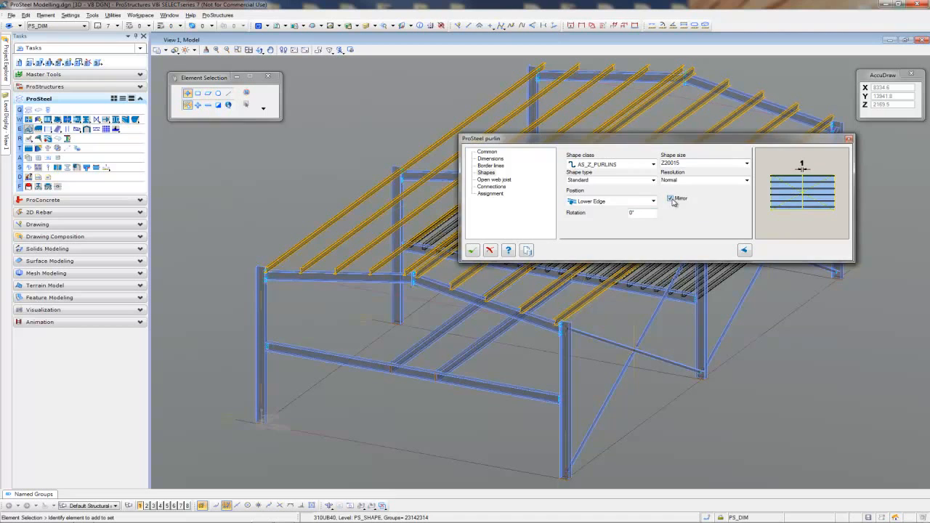
click(491, 251)
Distribute wall purlins along the braced side wall, from its rear corner column to its front corner column, and accept the purlin settings.
click(29, 129)
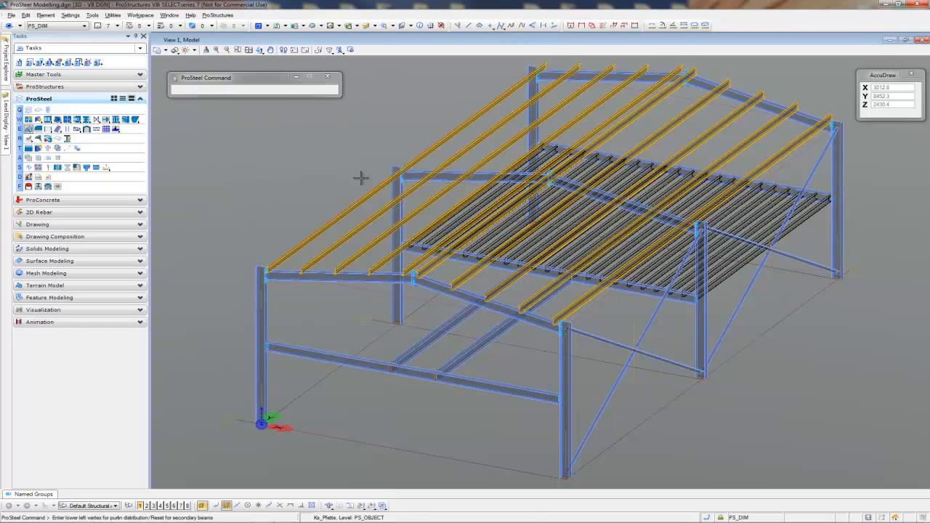
click(840, 182)
click(569, 415)
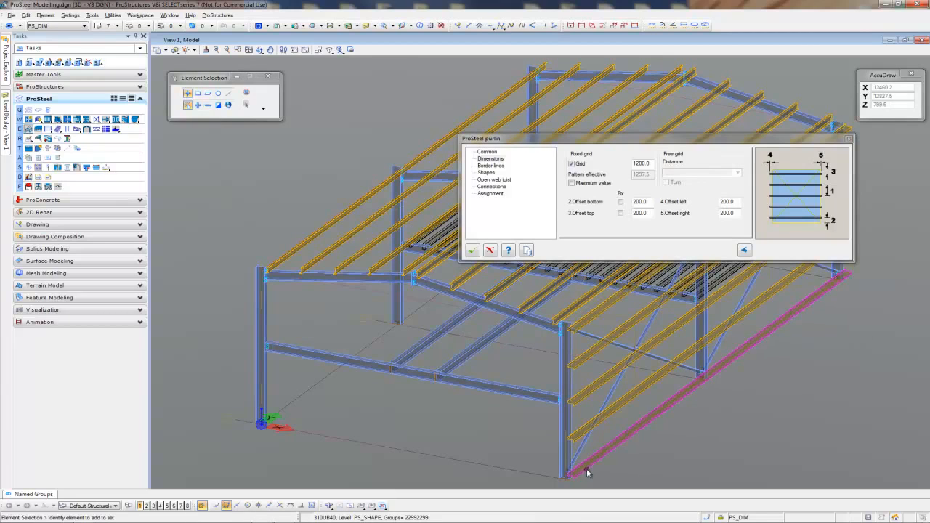
click(472, 250)
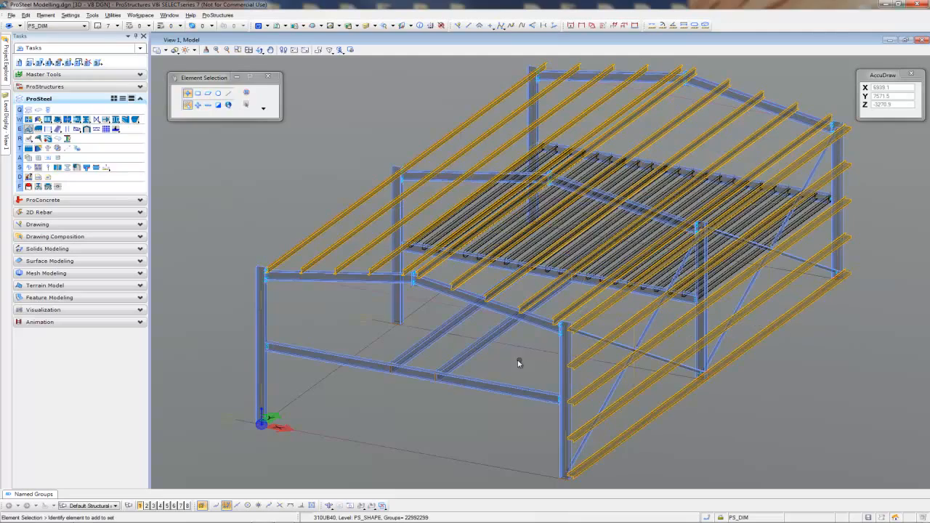
Distribute wall purlins along the unbraced side wall, from its front corner column to its rear corner column, and accept the purlin settings.
shift+middle_drag(424, 380, 801, 375)
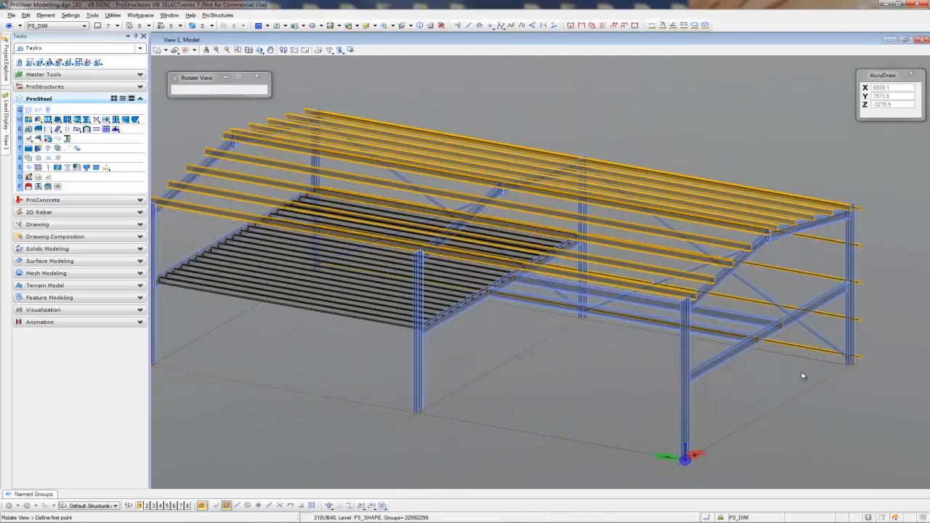
shift+middle_drag(366, 391, 646, 389)
middle_drag(524, 383, 499, 351)
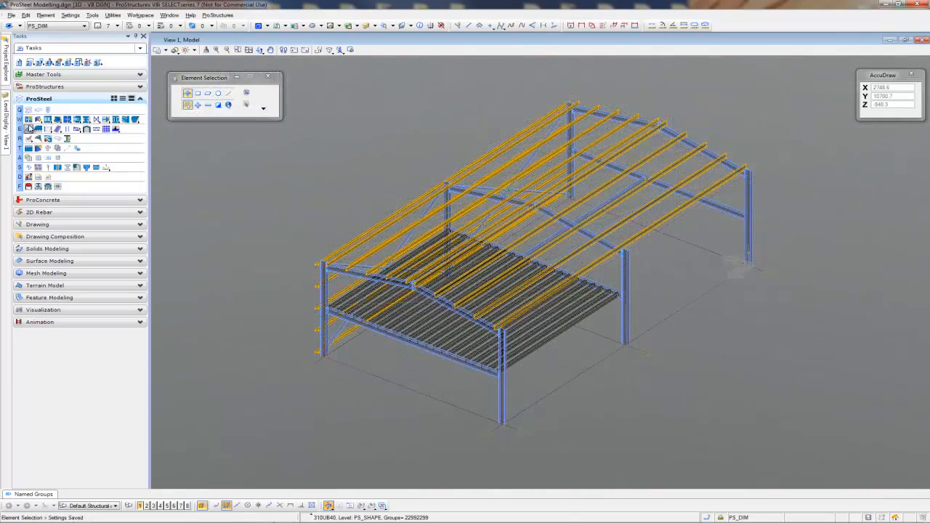
click(29, 129)
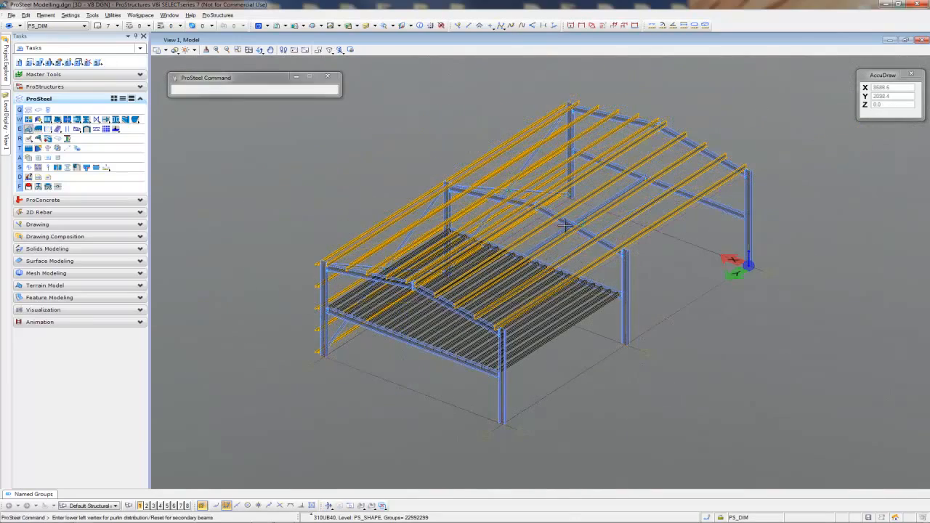
click(751, 219)
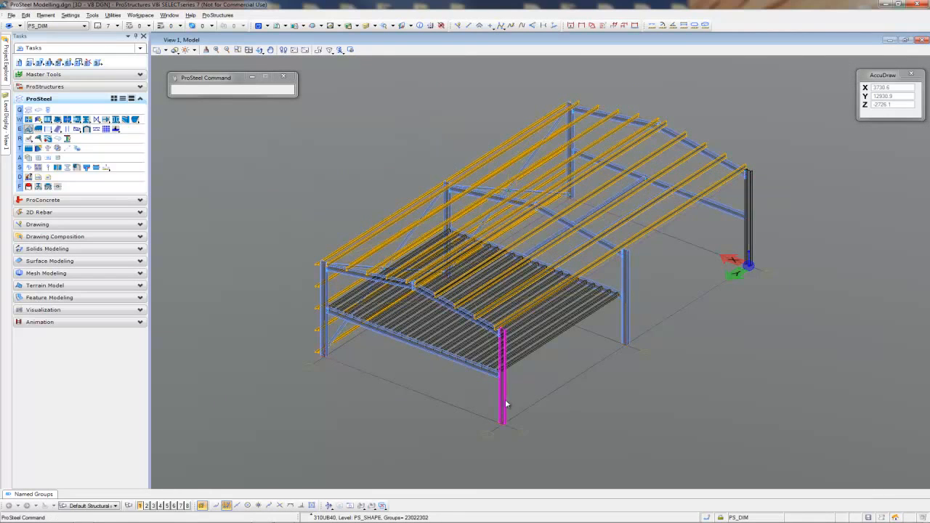
click(503, 400)
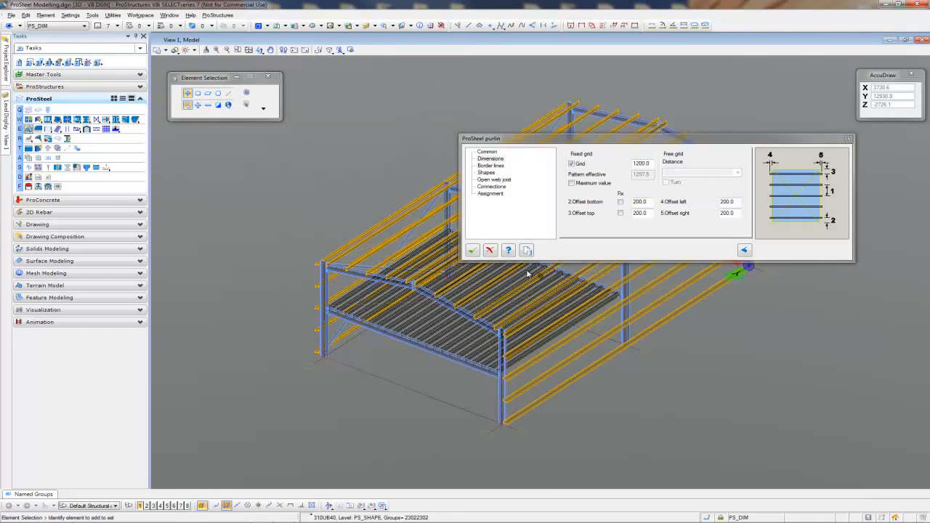
click(472, 250)
Try to distribute wall purlins across the rear end wall between its two corner columns.
shift+middle_drag(455, 414, 747, 379)
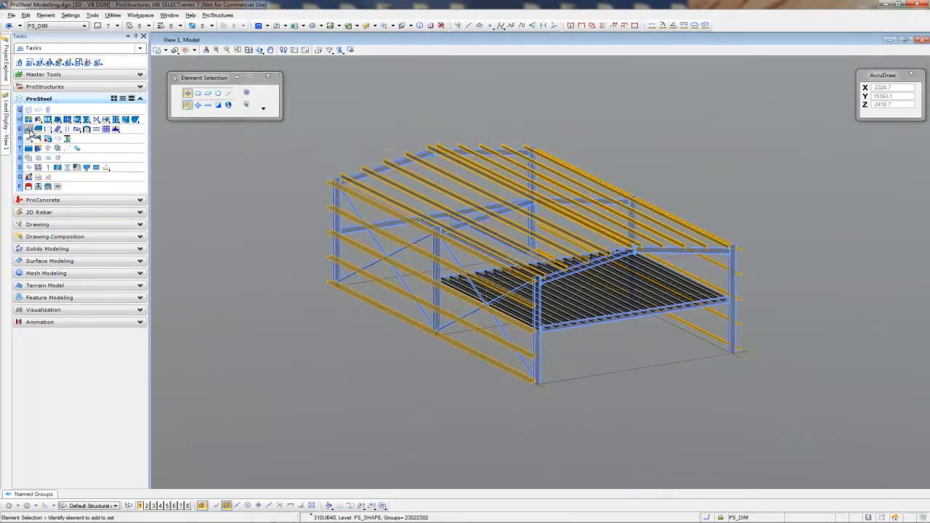
click(29, 129)
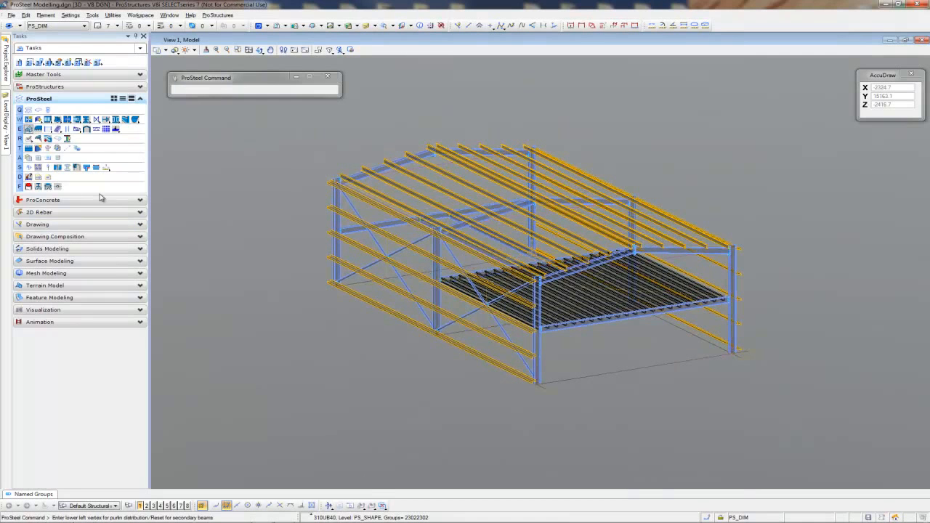
click(734, 308)
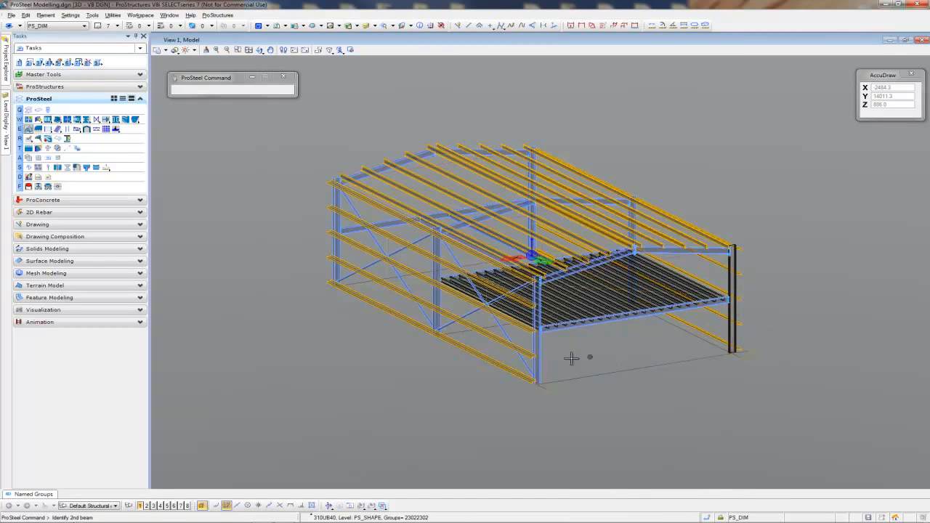
click(541, 345)
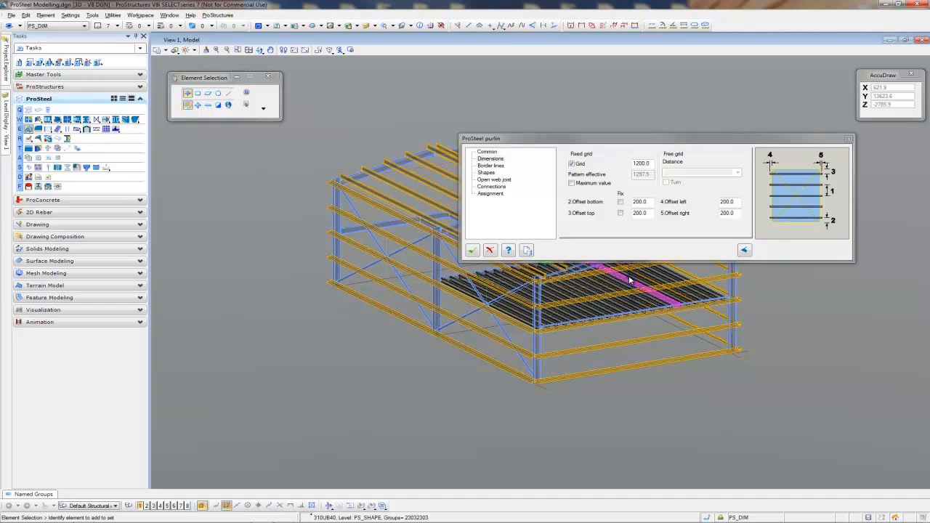
click(472, 250)
Insert the block "Door Frame 200.dgn" from the Blocks folder in the empty space beside the building, and close the BlockCenter.
shift+middle_drag(790, 317, 366, 366)
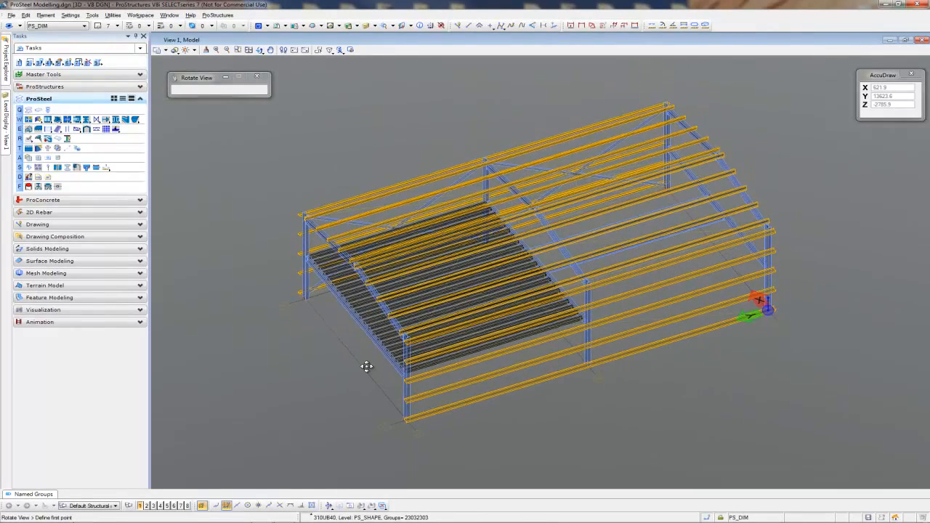
click(329, 505)
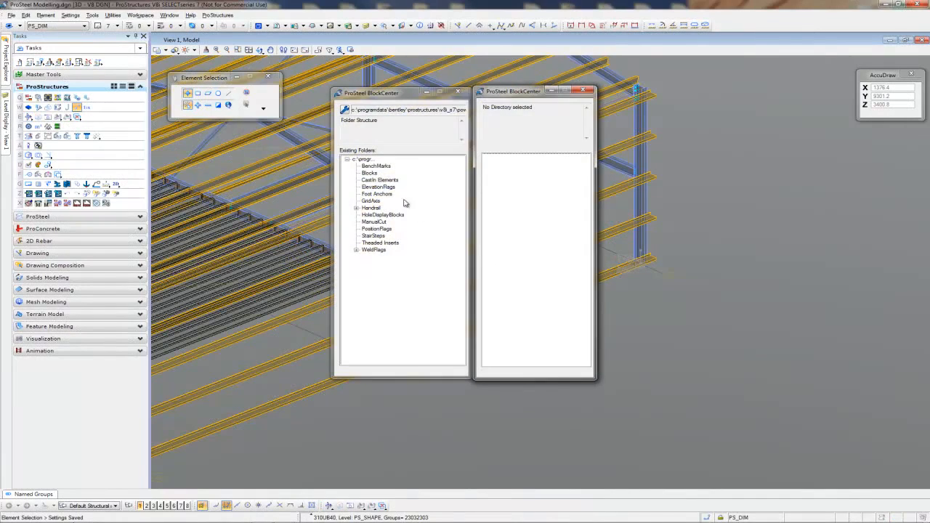
click(369, 173)
drag(586, 175, 593, 266)
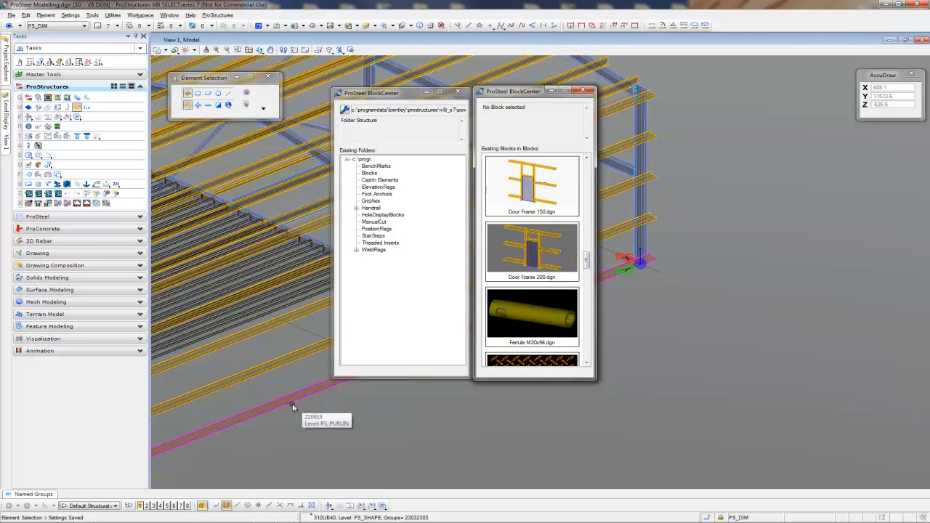
click(532, 248)
right_click(531, 248)
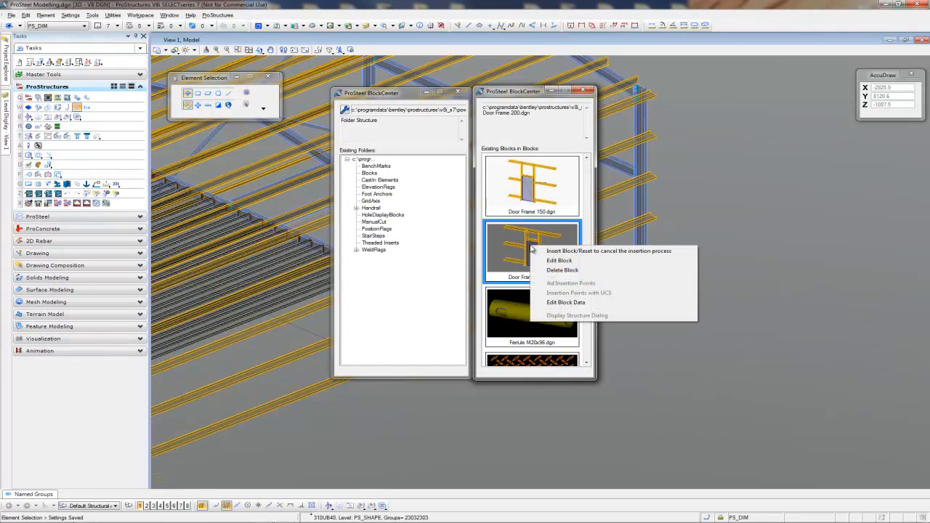
click(586, 251)
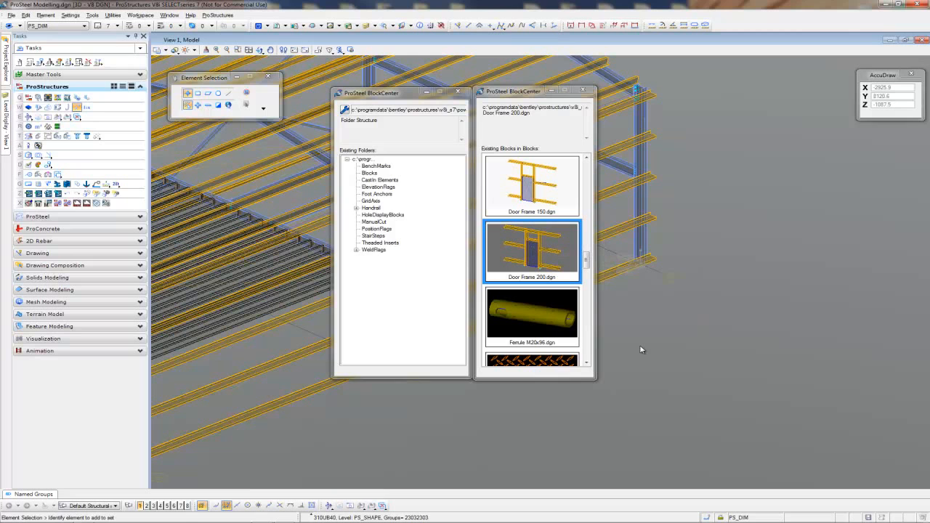
click(805, 362)
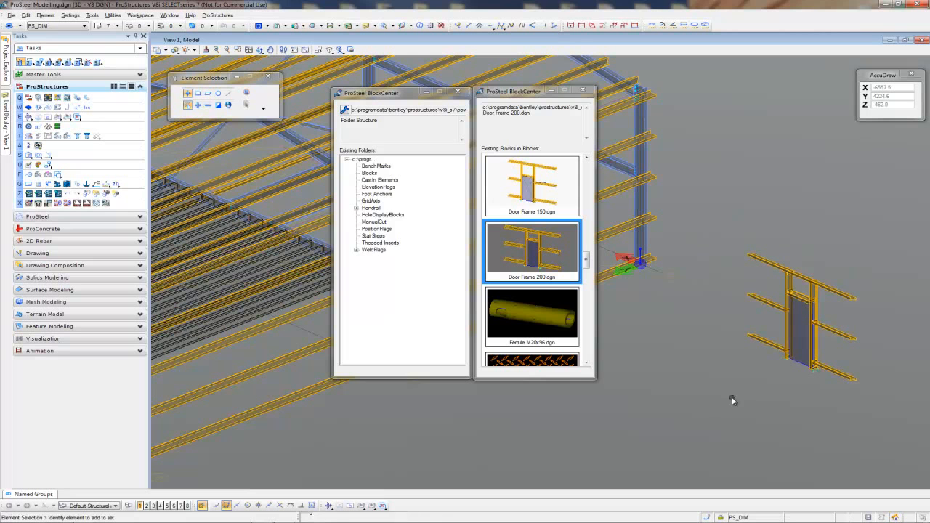
click(459, 93)
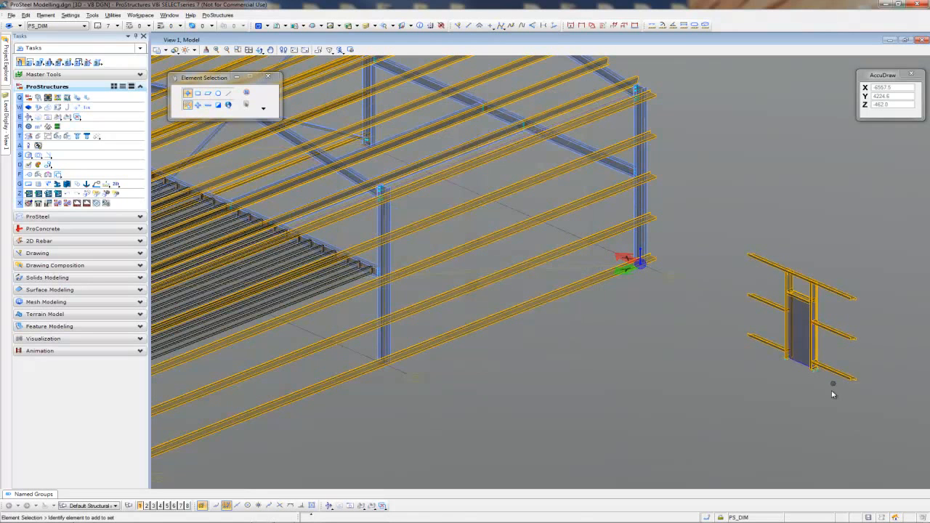
Rotate the whole door frame about its base with the 2 Points method so that it runs parallel to the unbraced side wall.
middle_drag(840, 385, 683, 375)
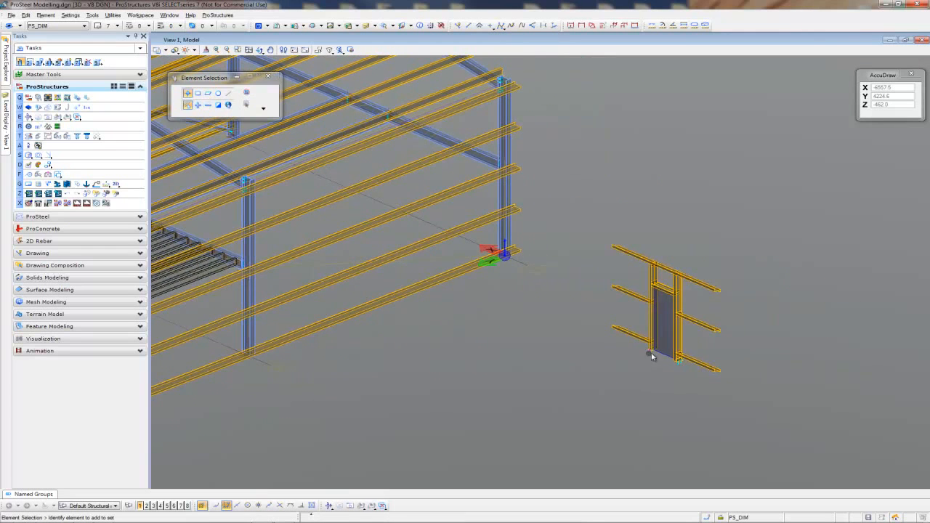
scroll(639, 348, up, 4)
scroll(594, 315, down, 2)
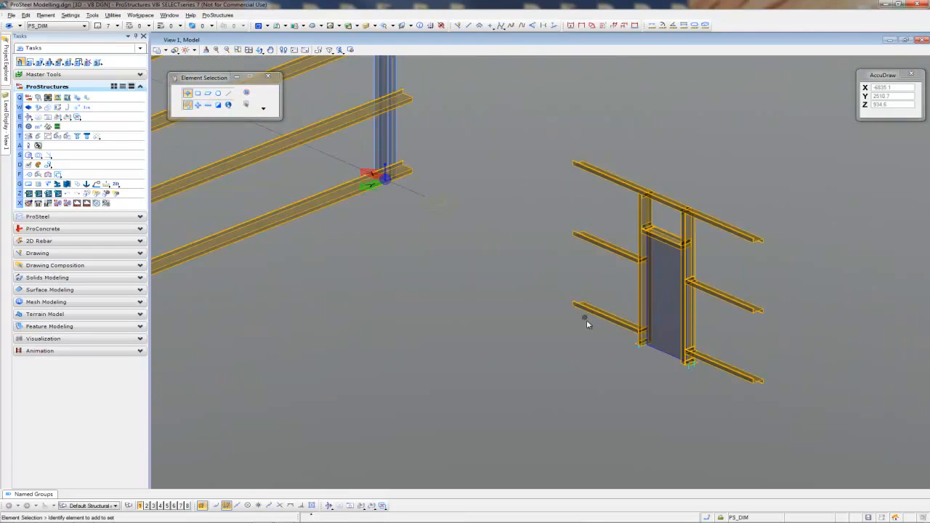
scroll(588, 325, down, 2)
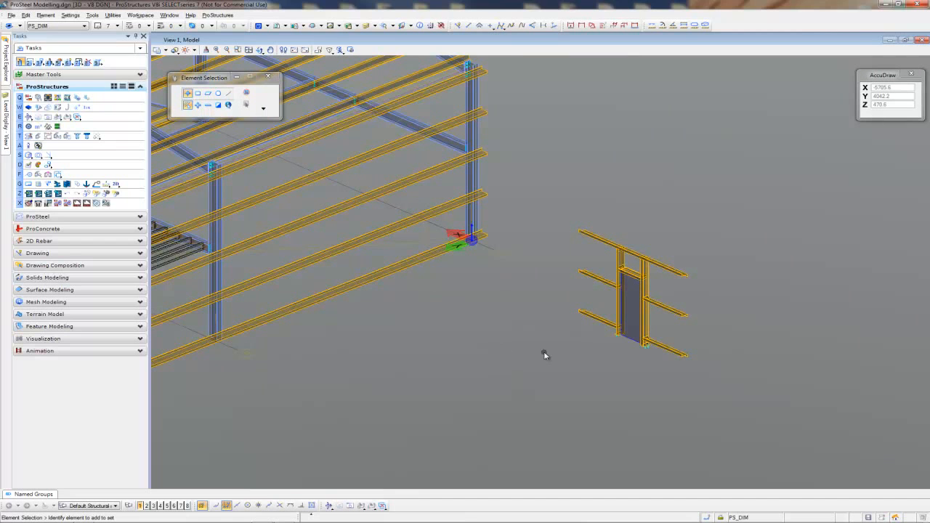
drag(763, 232, 567, 381)
right_click(626, 348)
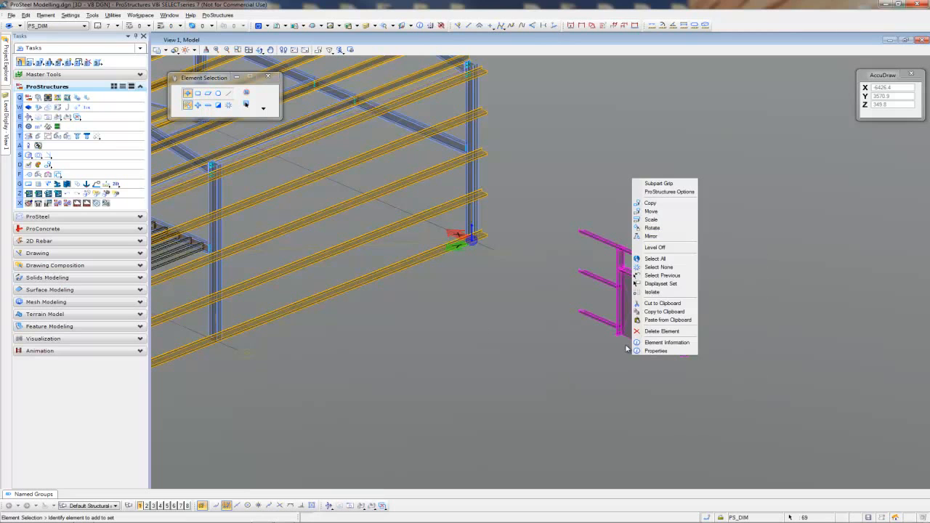
click(653, 228)
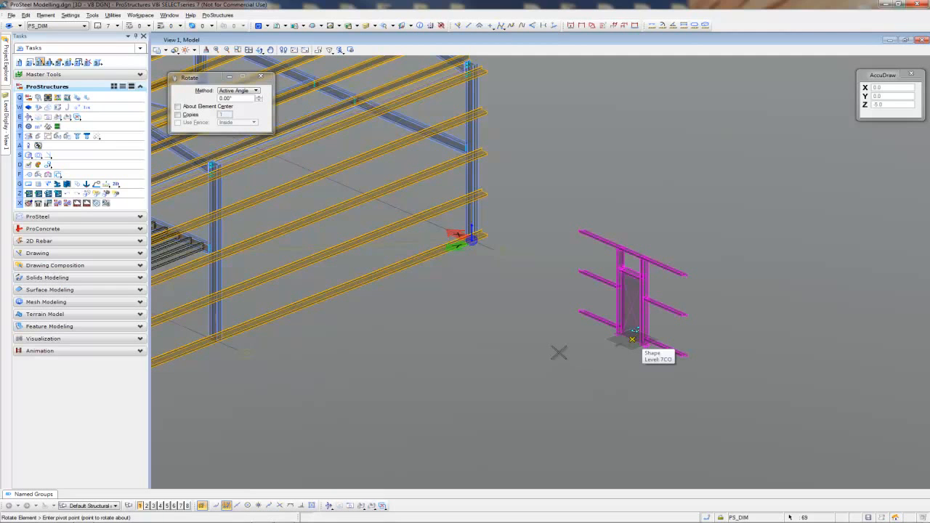
click(247, 91)
click(234, 104)
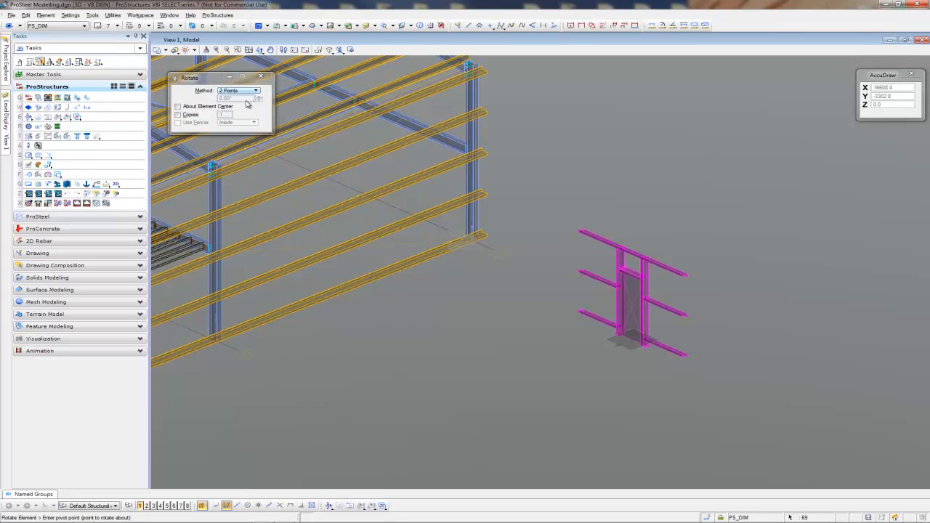
click(633, 339)
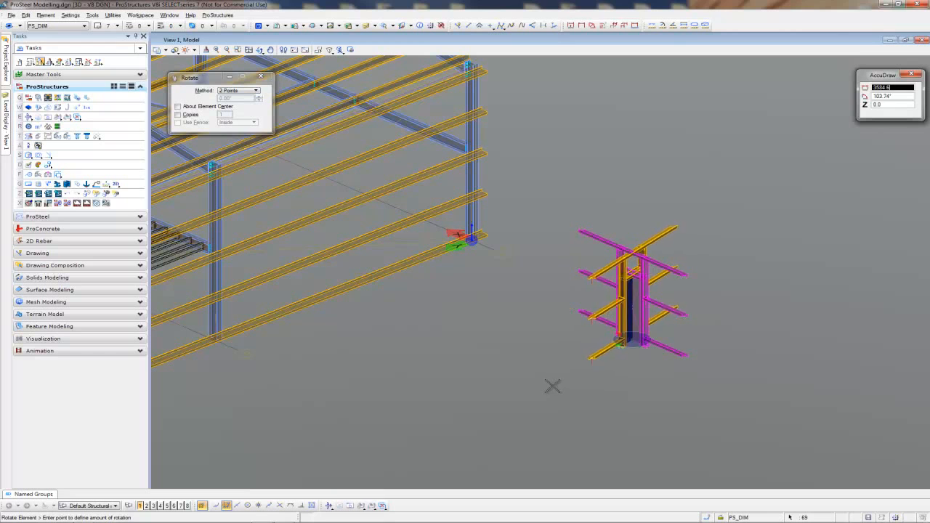
click(836, 308)
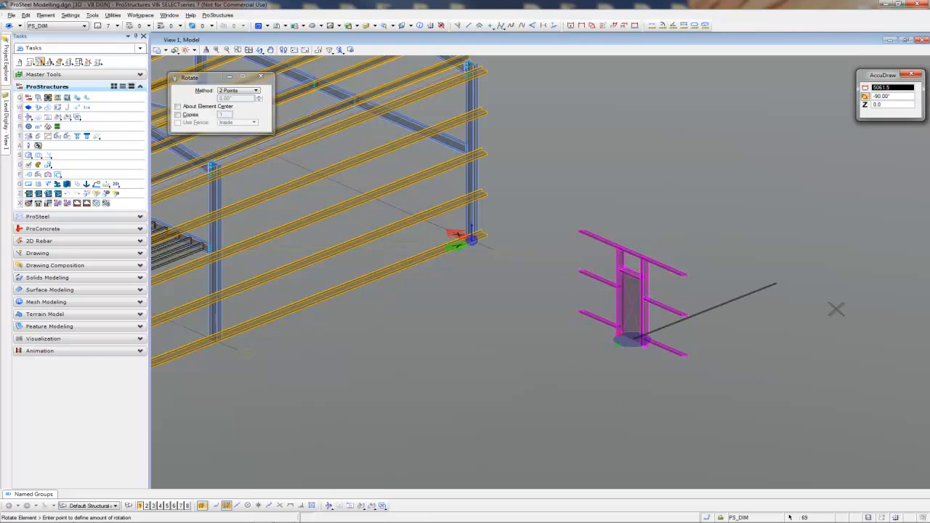
click(832, 355)
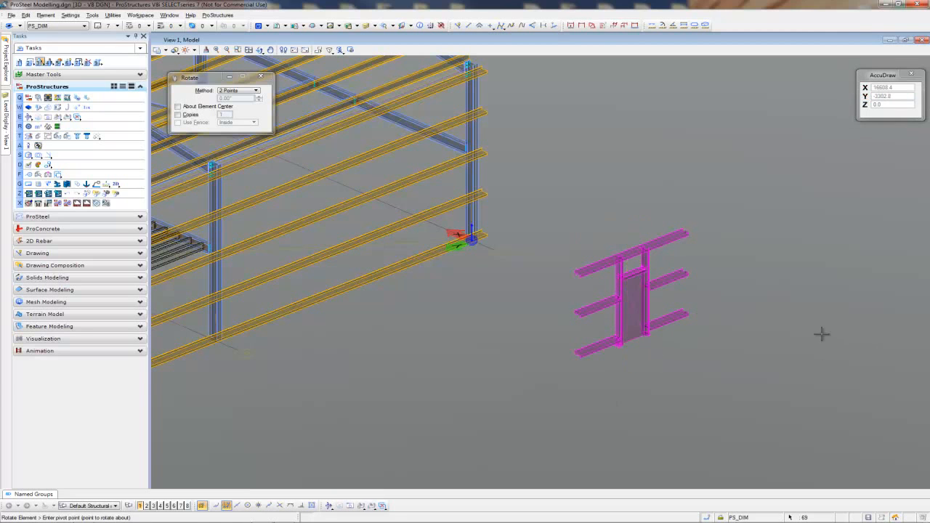
key(Escape)
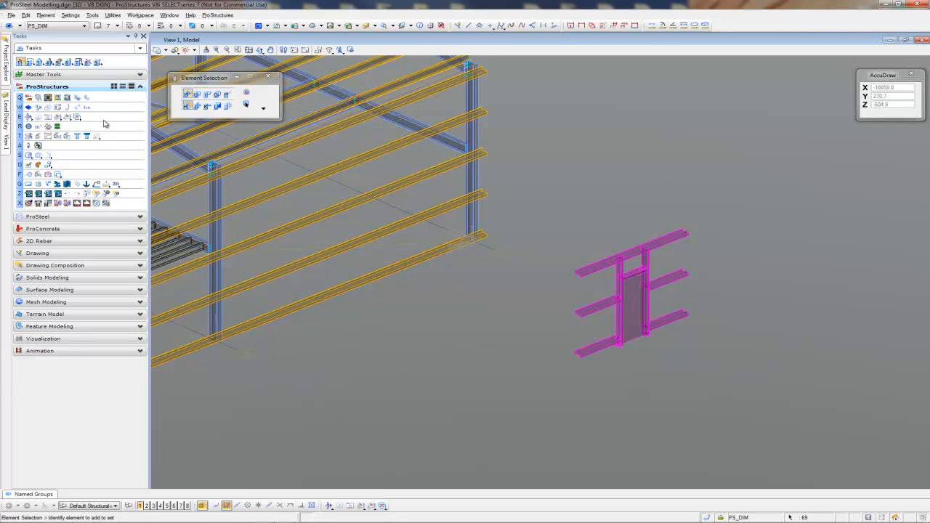
Shorten the three lowest purlins of the unbraced side wall by pulling their ends back from the corner column nearest the door frame.
click(19, 63)
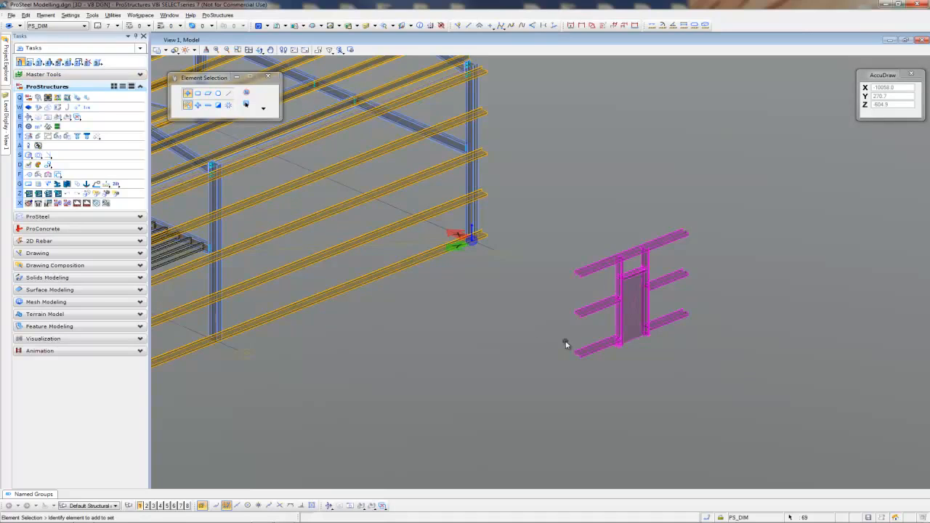
click(566, 345)
click(21, 63)
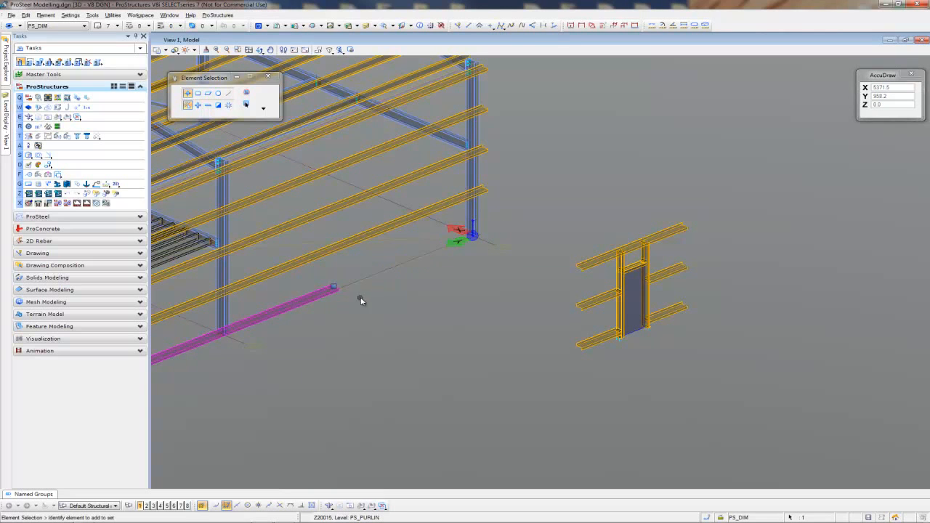
drag(484, 189, 334, 275)
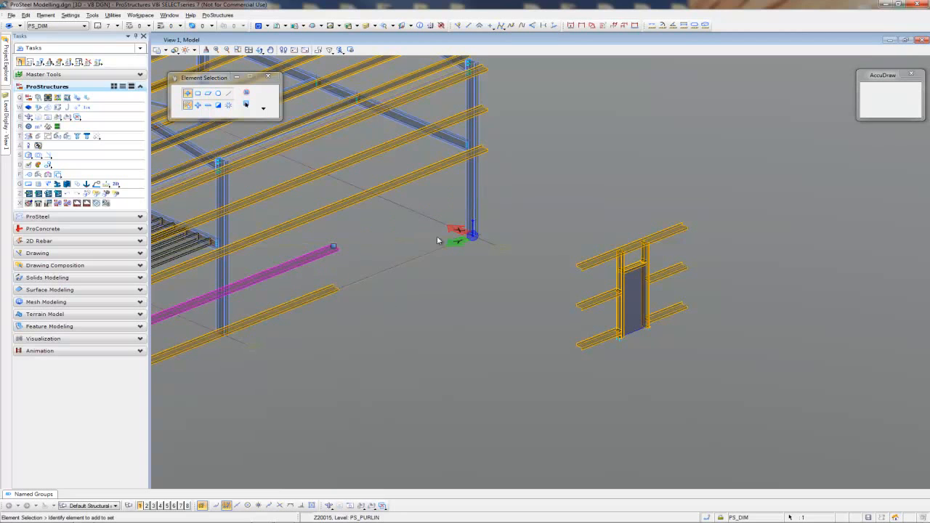
drag(485, 148, 336, 255)
click(440, 346)
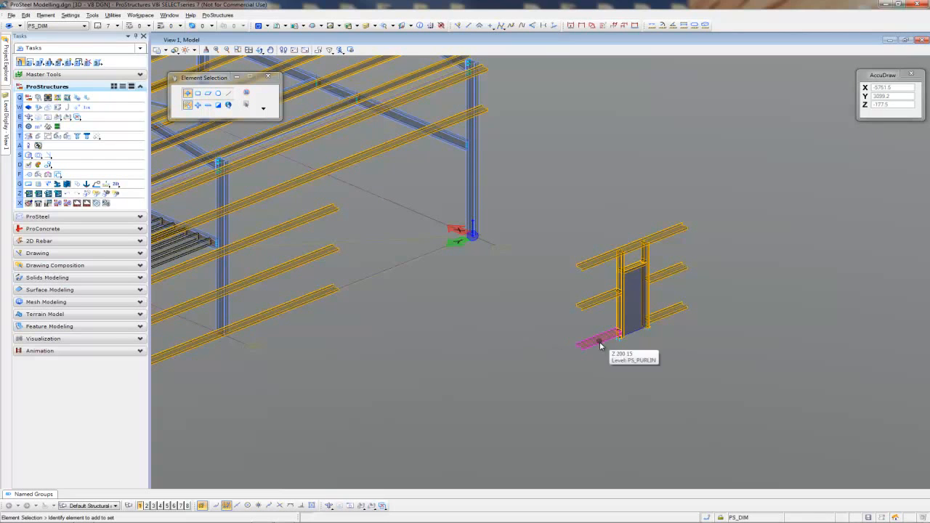
Move the whole door frame into the plane of the side wall, aligning its lowest purlins with the wall's lowest purlin beside the corner column.
drag(726, 187, 550, 377)
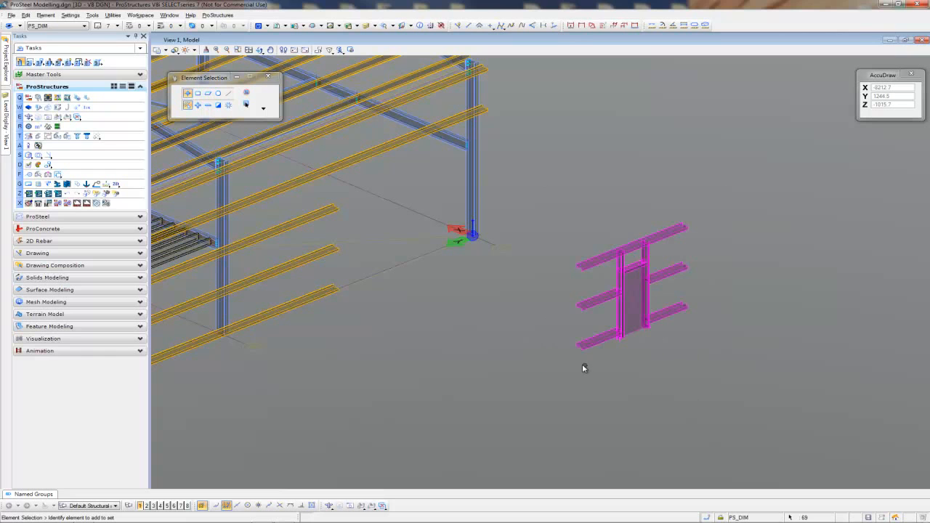
right_click(544, 346)
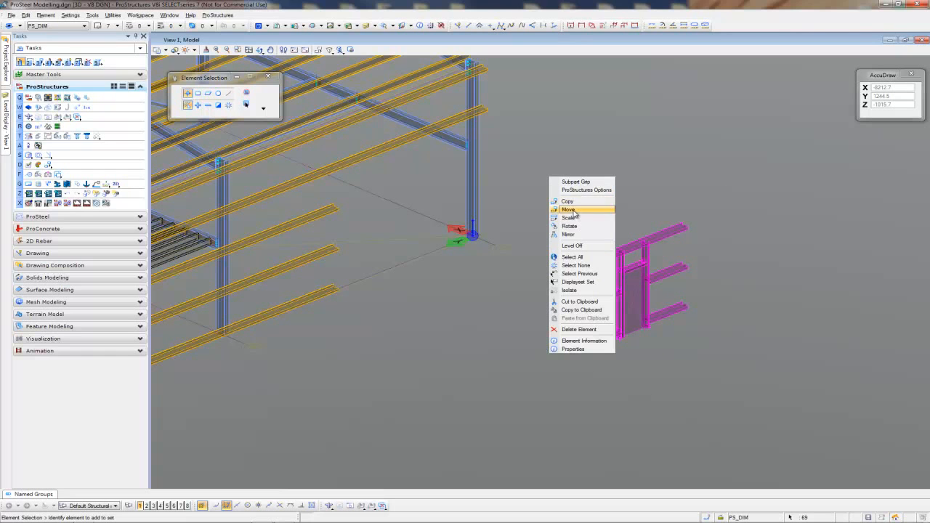
click(568, 210)
scroll(577, 327, up, 5)
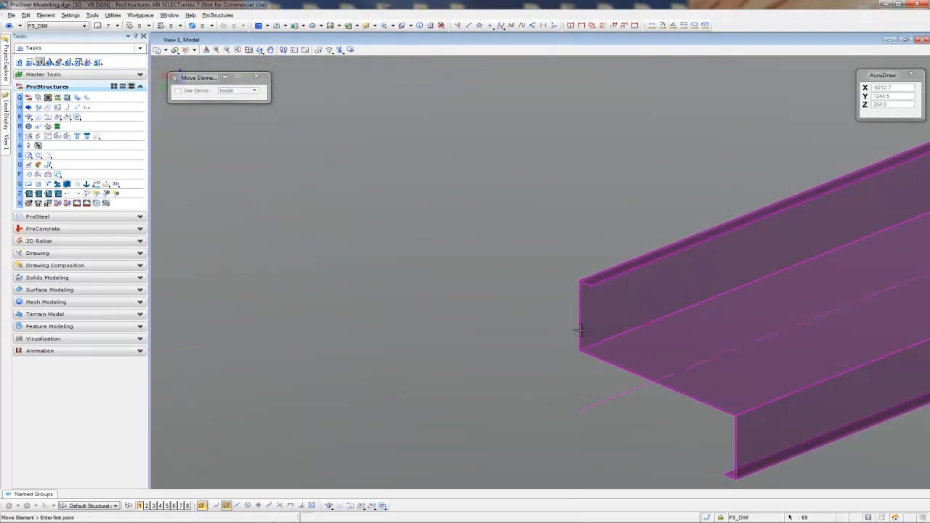
scroll(577, 282, up, 3)
scroll(592, 264, down, 8)
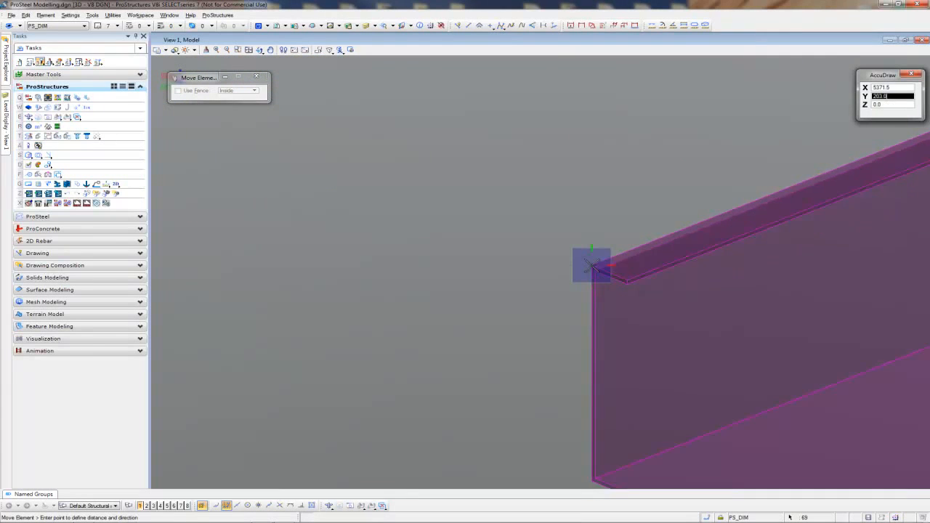
scroll(592, 264, up, 8)
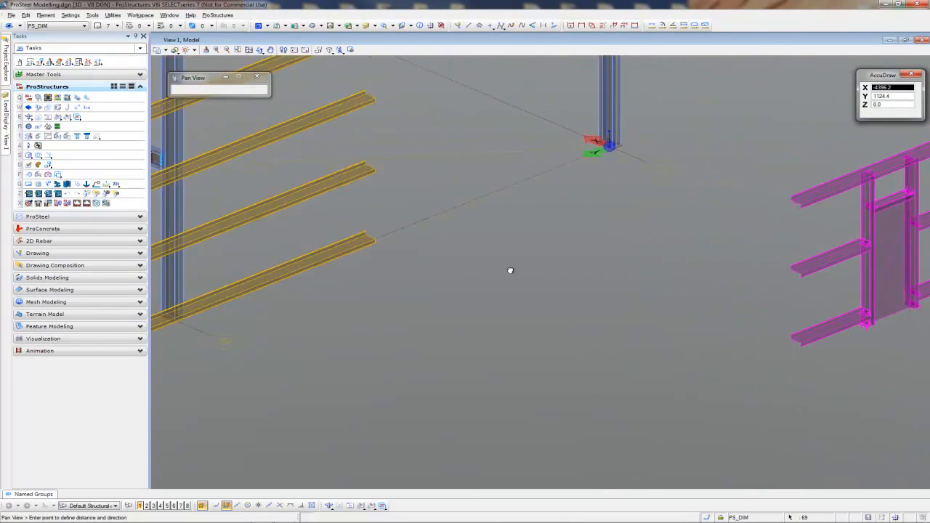
scroll(622, 226, up, 5)
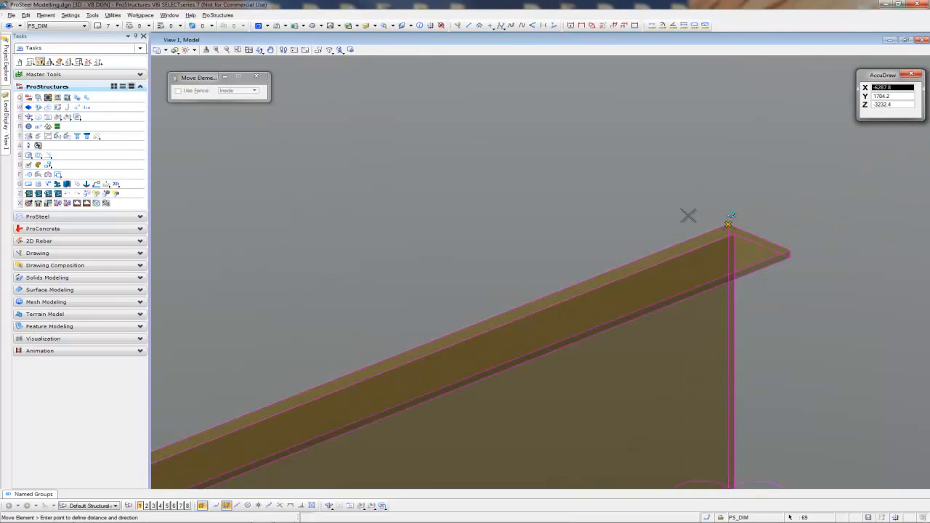
click(627, 192)
right_click(604, 184)
scroll(557, 201, down, 6)
In the left view, trim the corner-side ends of the door frame's three purlin rows flush with the end of the full-length wall purlin above.
middle_drag(656, 241, 511, 299)
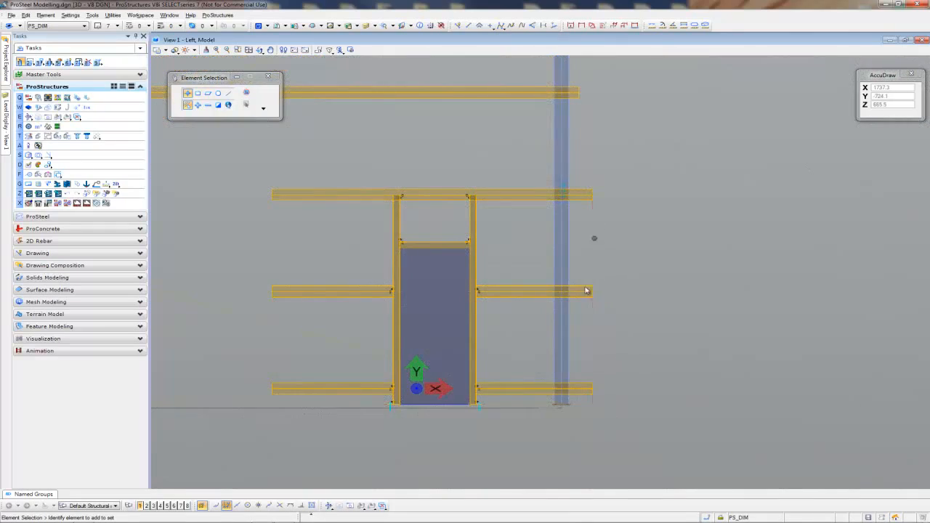
middle_drag(623, 278, 620, 302)
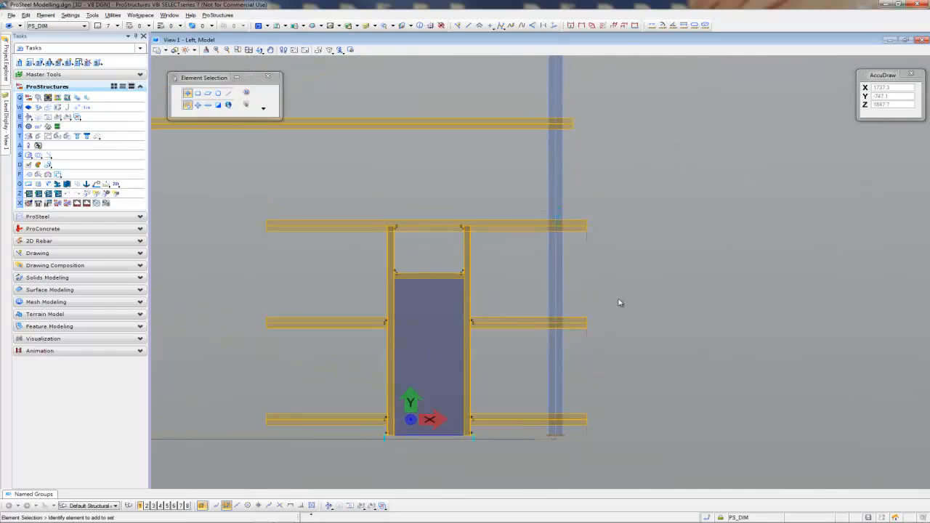
click(587, 233)
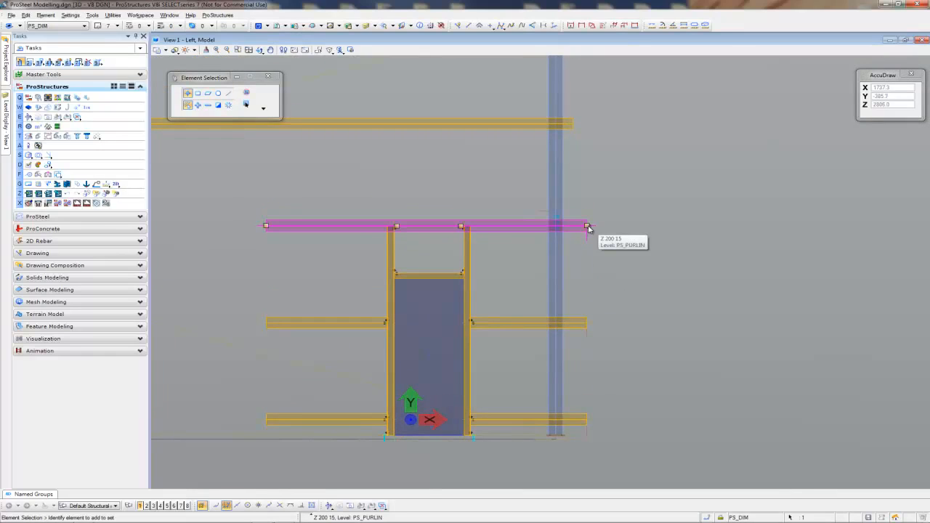
click(587, 226)
click(573, 123)
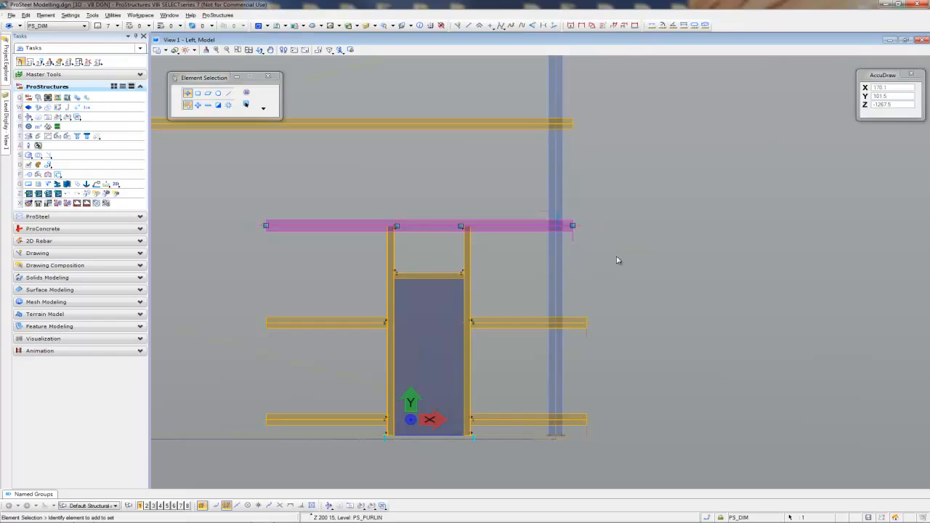
click(587, 323)
click(588, 324)
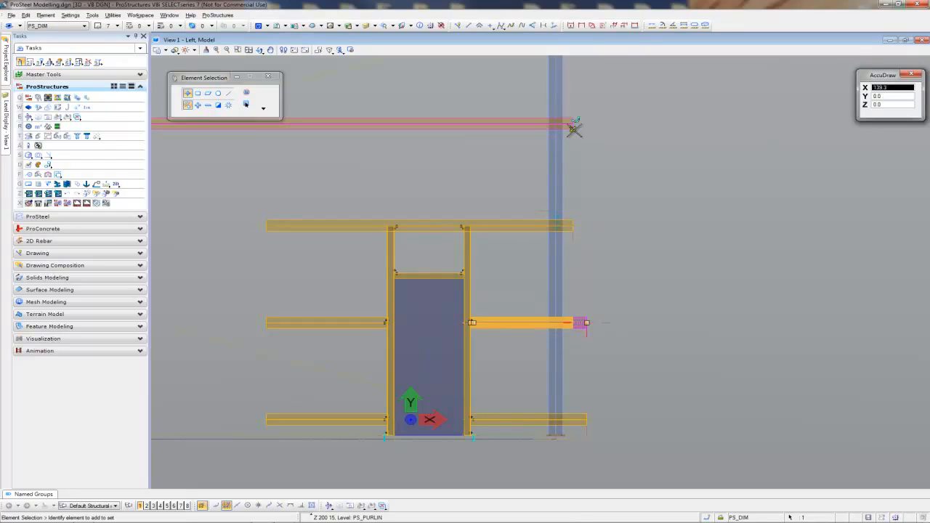
click(573, 123)
click(586, 420)
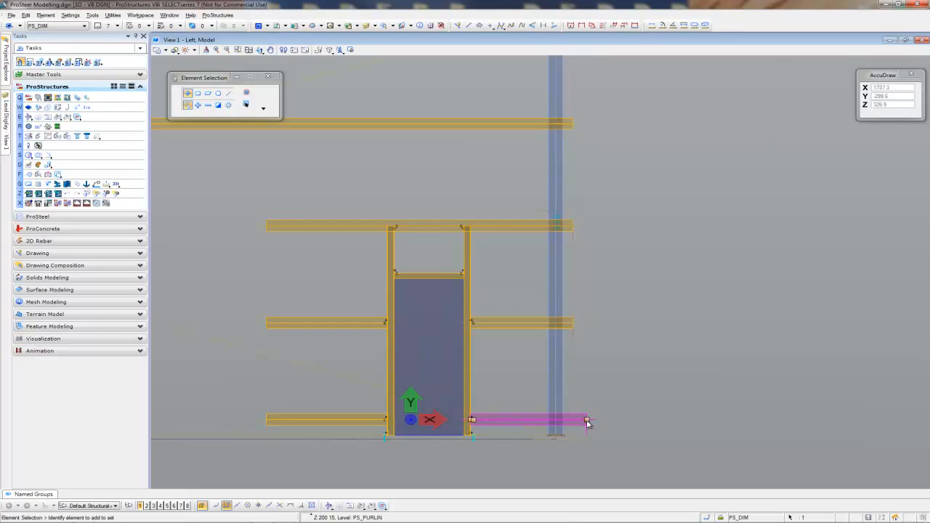
click(587, 420)
click(573, 328)
click(631, 430)
Move the door frame's two middle purlins vertically until their top edges align with the top edge of the wall's middle shortened purlin.
middle_drag(428, 451, 638, 371)
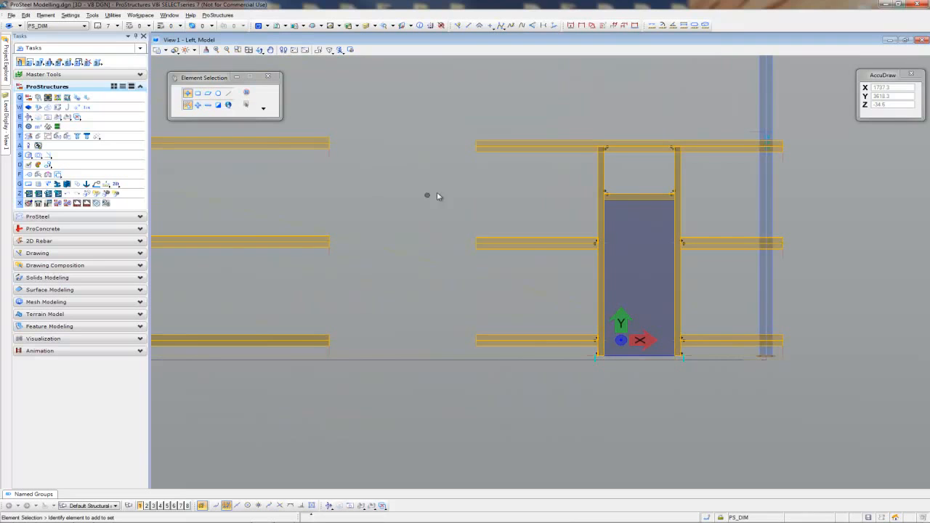
middle_drag(476, 195, 494, 205)
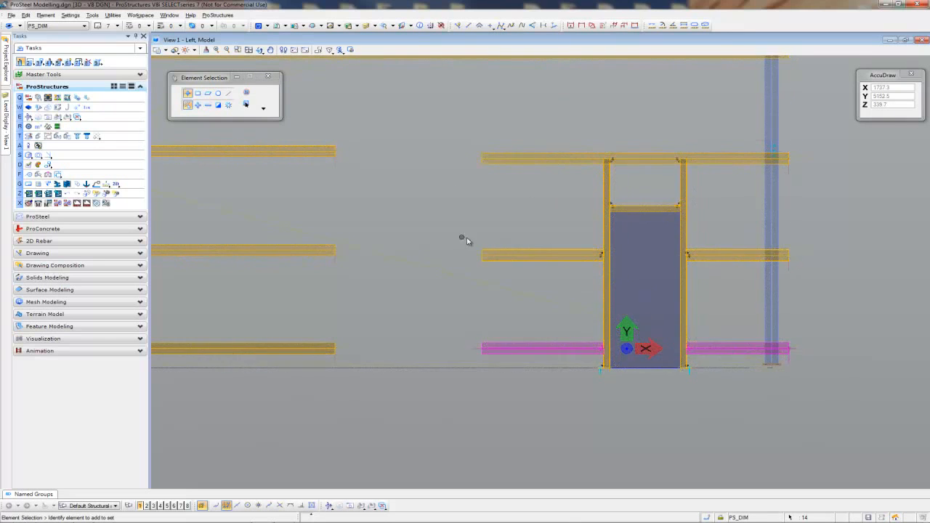
drag(461, 238, 847, 289)
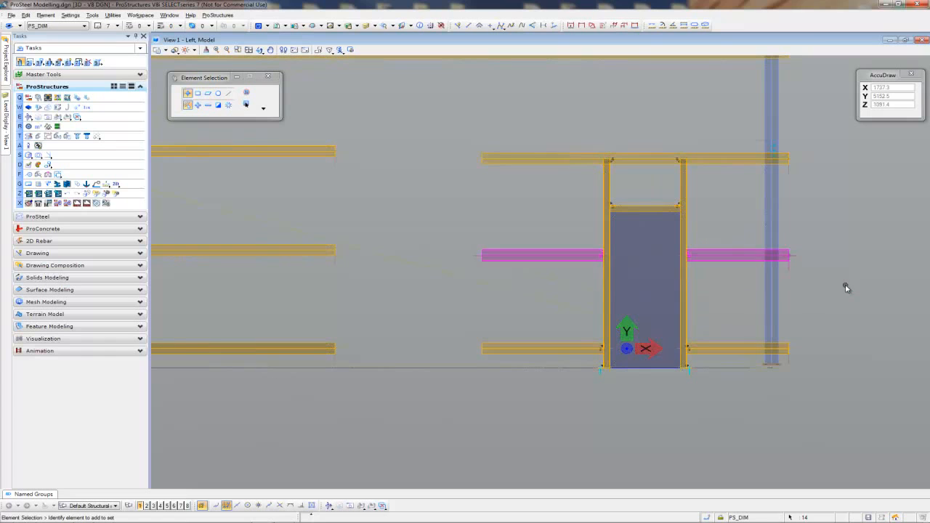
right_click(470, 224)
click(503, 237)
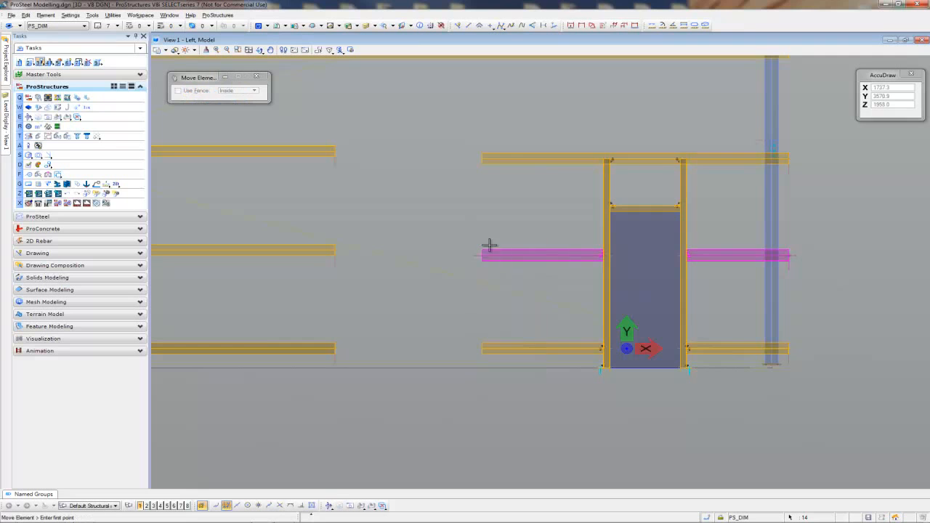
scroll(489, 245, up, 5)
click(284, 361)
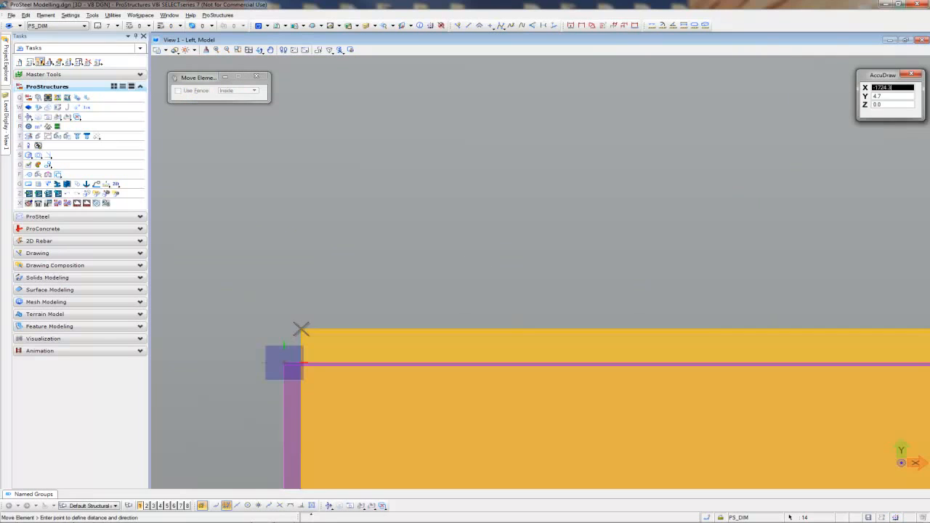
scroll(295, 289, down, 3)
middle_drag(218, 291, 793, 303)
scroll(793, 303, down, 1)
scroll(599, 302, up, 8)
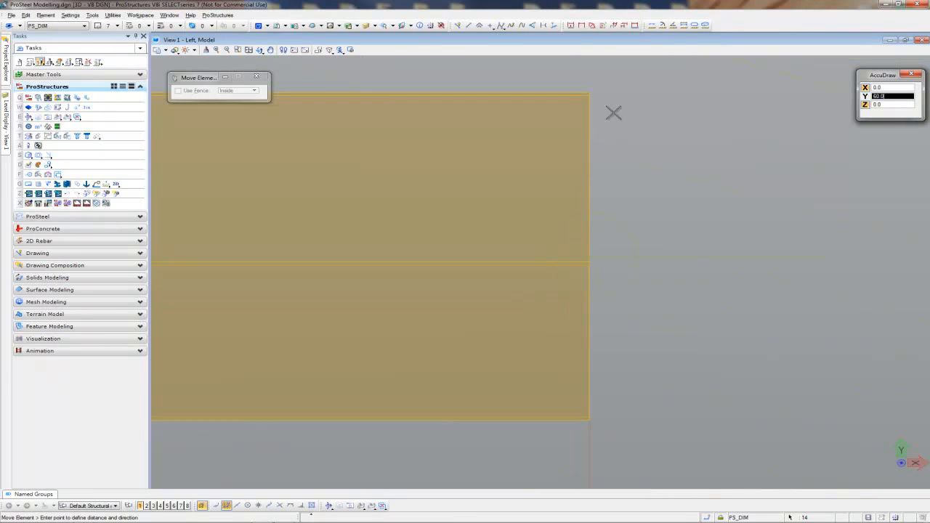
click(635, 174)
right_click(636, 173)
scroll(636, 174, down, 6)
middle_drag(696, 243, 386, 277)
middle_drag(665, 237, 675, 288)
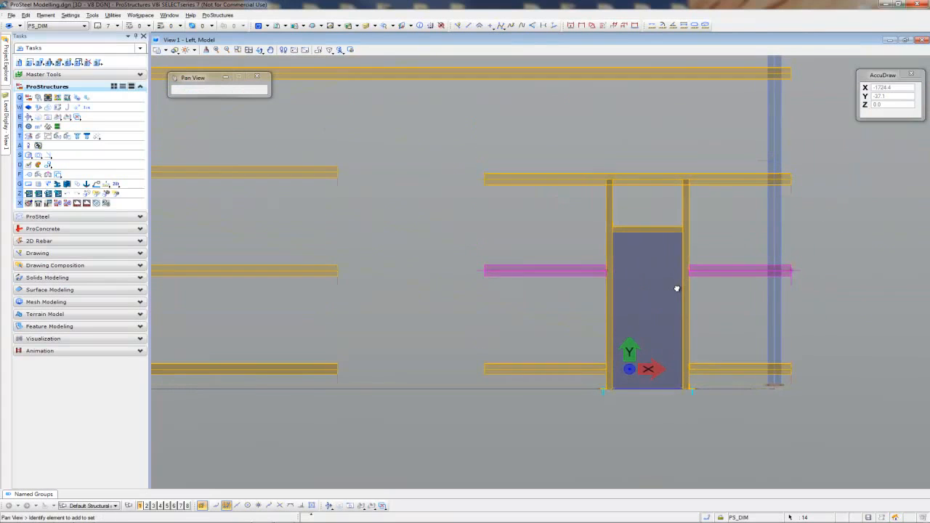
Shorten the purlin above the door by pulling its corner-side end back about 860 mm, clear of the corner column.
middle_drag(655, 256, 642, 299)
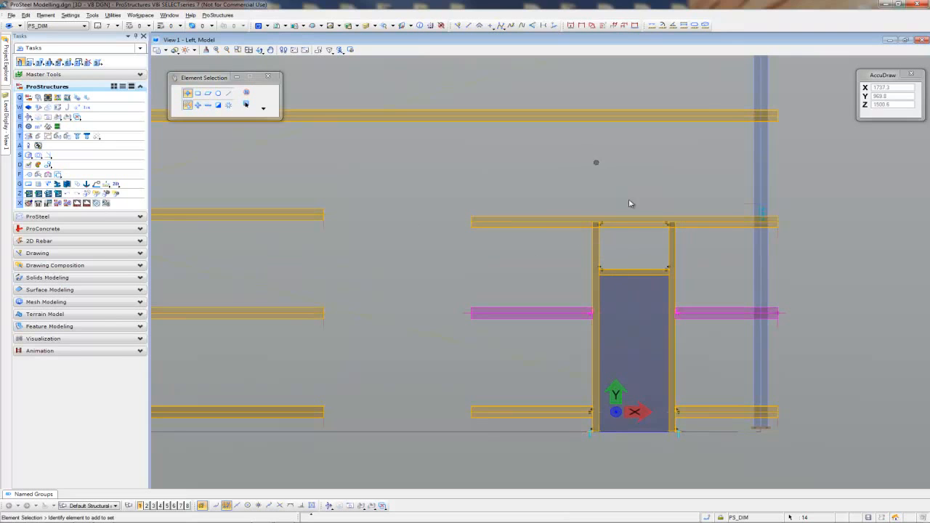
click(726, 223)
drag(778, 224, 705, 245)
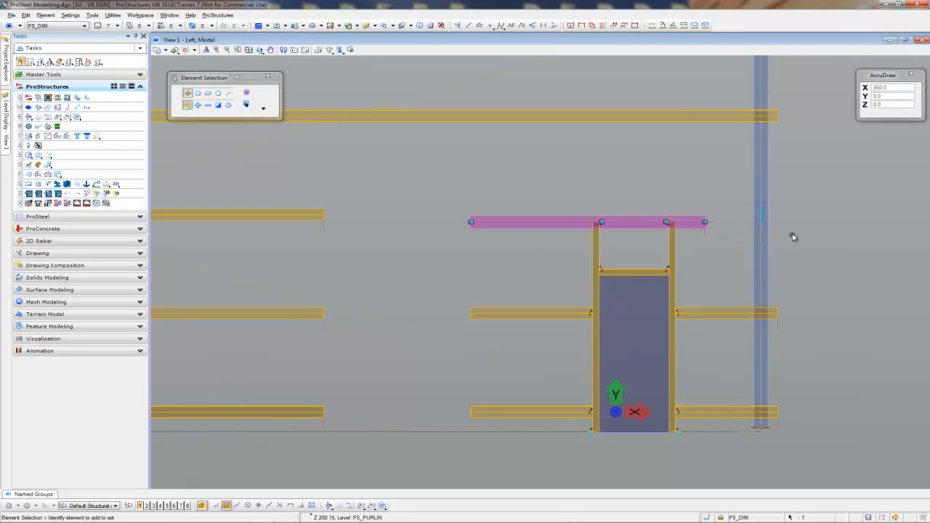
click(730, 258)
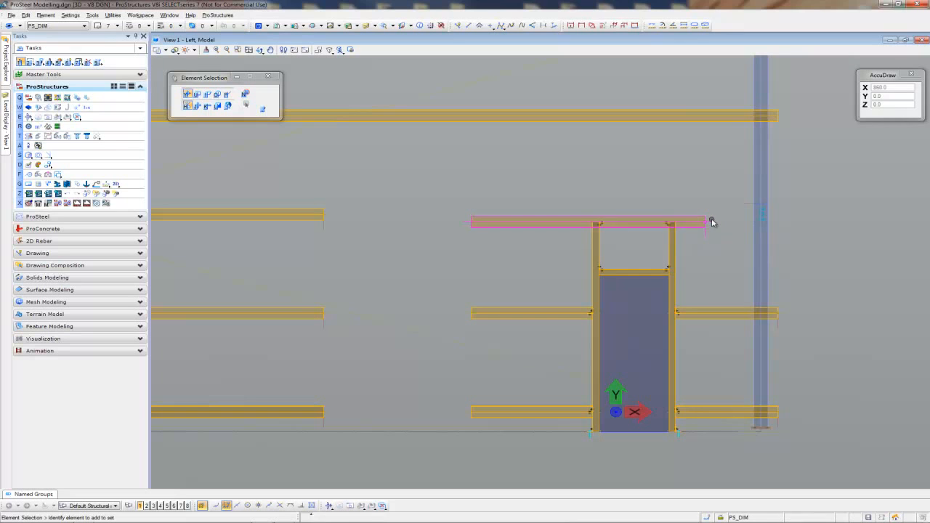
Stretch the purlin above the door and the tops of the door posts vertically to align with the top edge of the wall's third purlin.
key(3)
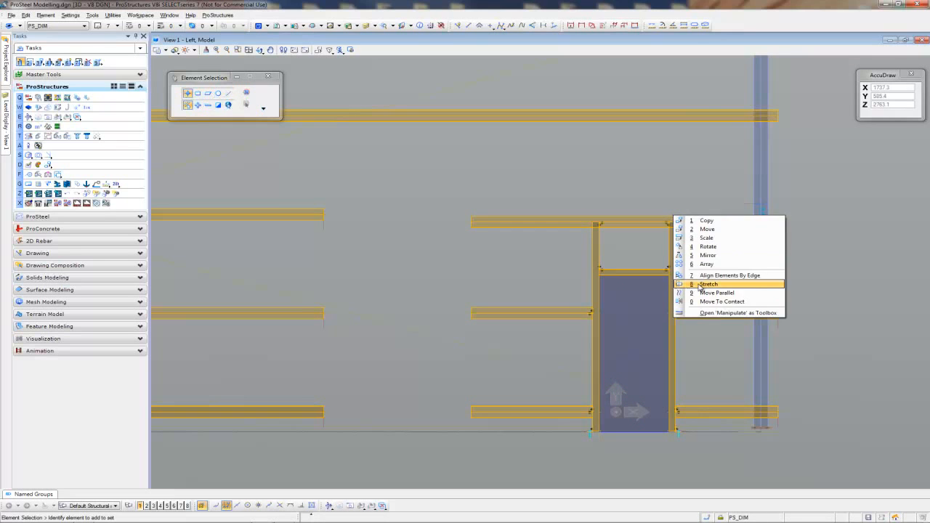
click(701, 284)
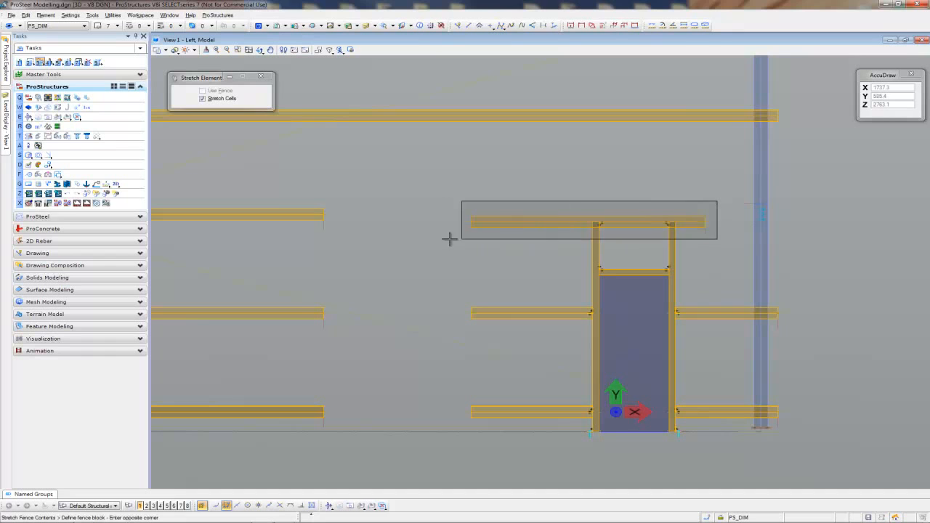
click(395, 244)
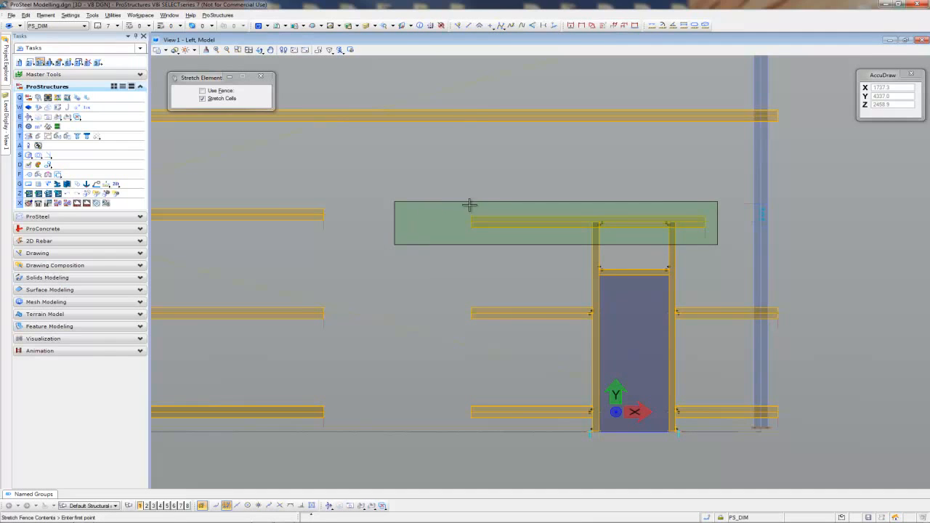
scroll(471, 211, up, 10)
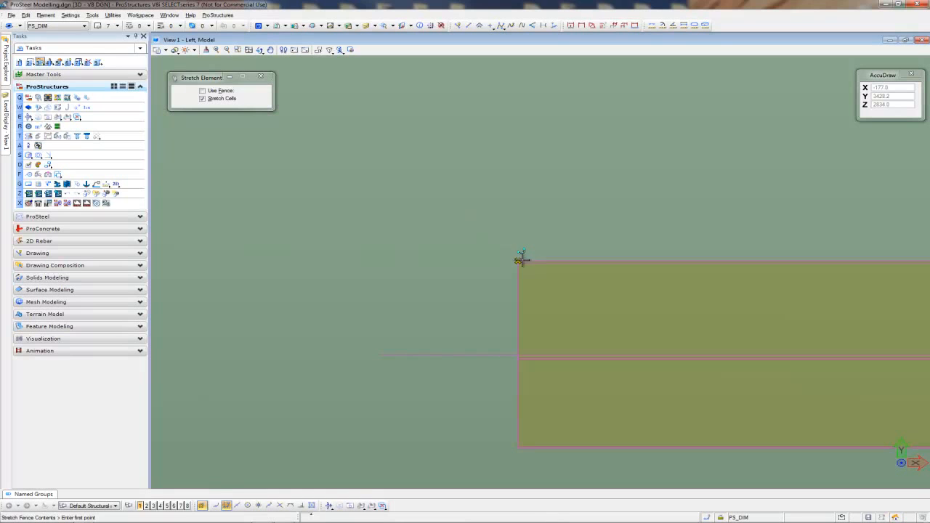
click(519, 260)
scroll(518, 259, down, 5)
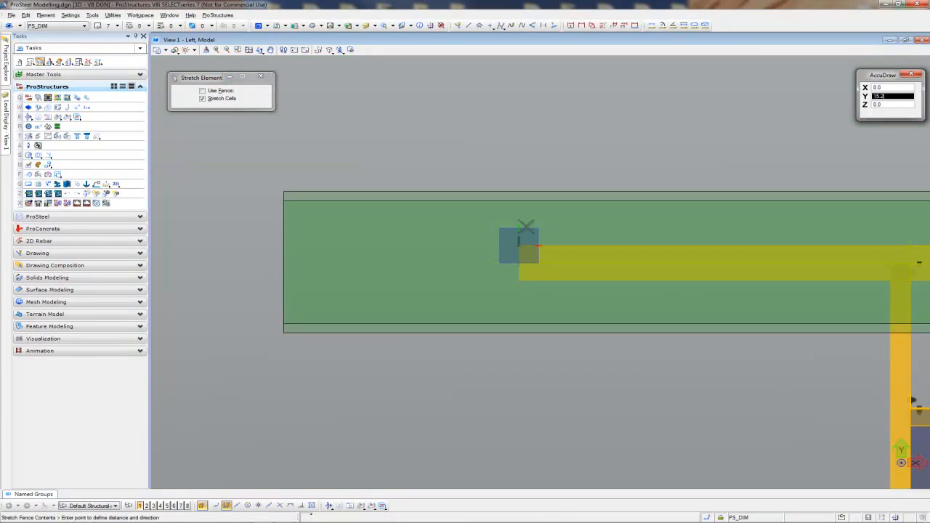
scroll(528, 215, down, 4)
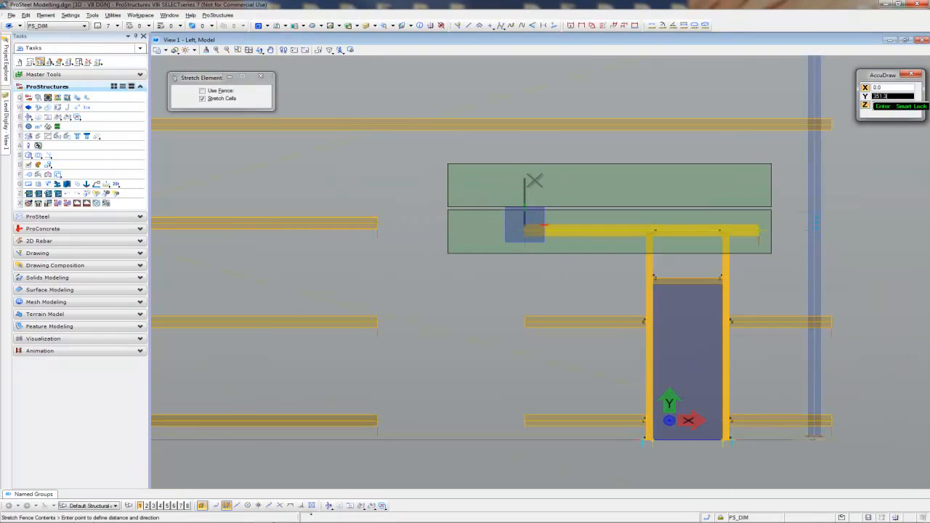
scroll(429, 241, up, 6)
scroll(432, 240, up, 5)
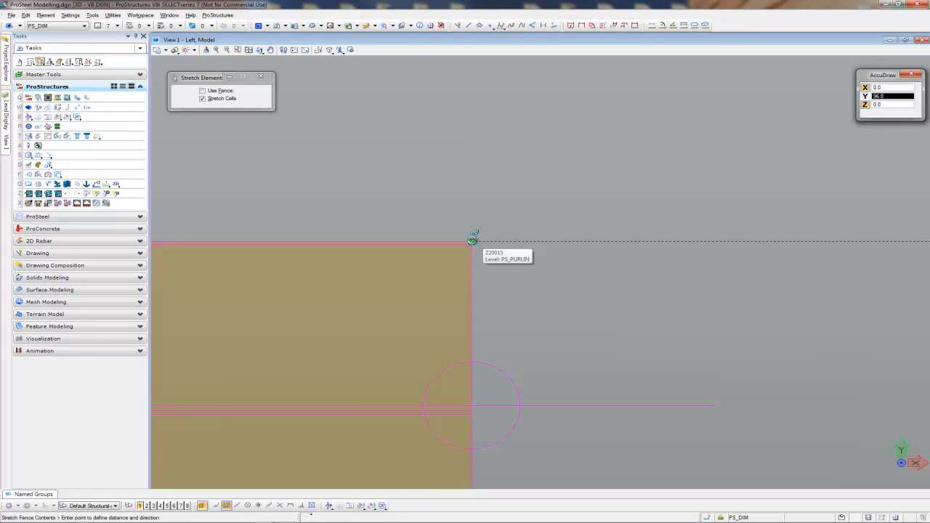
click(473, 240)
scroll(473, 241, down, 5)
middle_drag(678, 292, 658, 290)
middle_drag(670, 304, 438, 295)
key(Escape)
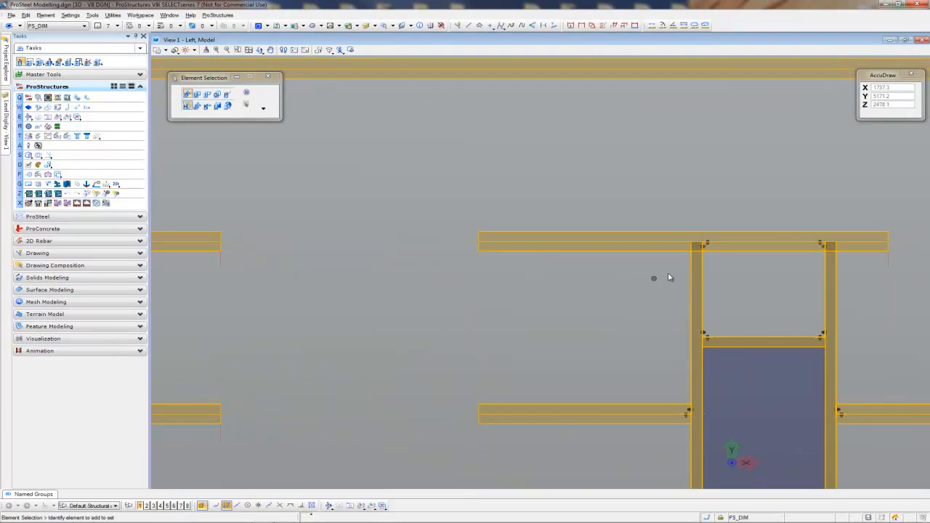
scroll(772, 266, down, 5)
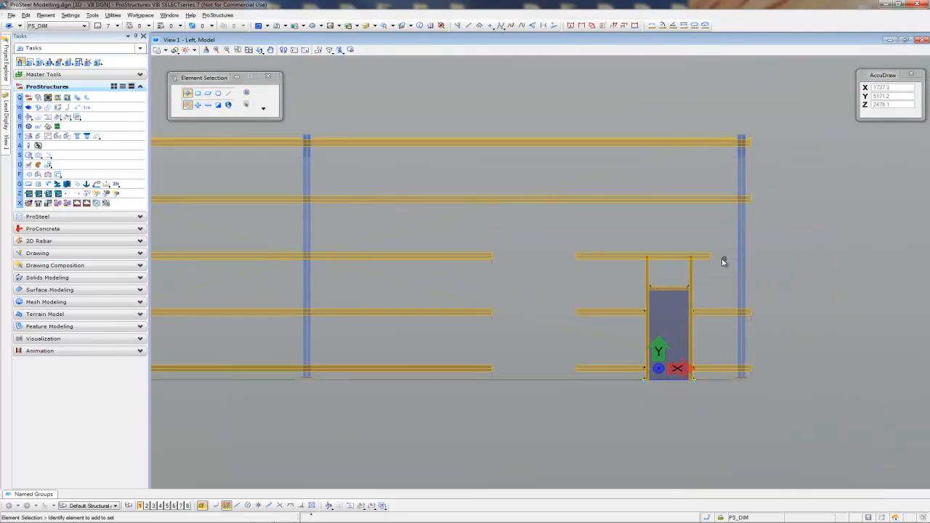
Extend the corner-side end of the purlin above the door past the corner column, flush with the end of the full-length purlin above it.
click(713, 269)
click(710, 256)
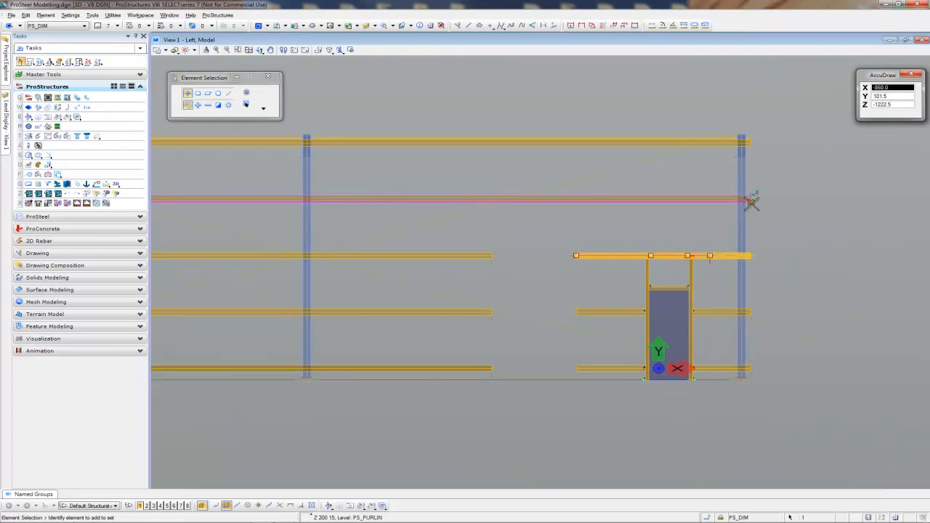
click(751, 199)
scroll(595, 304, down, 1)
click(595, 306)
Connect the third-row wall purlin to the purlin above the door into one member, with the type check off.
scroll(598, 322, up, 2)
middle_drag(558, 339, 602, 332)
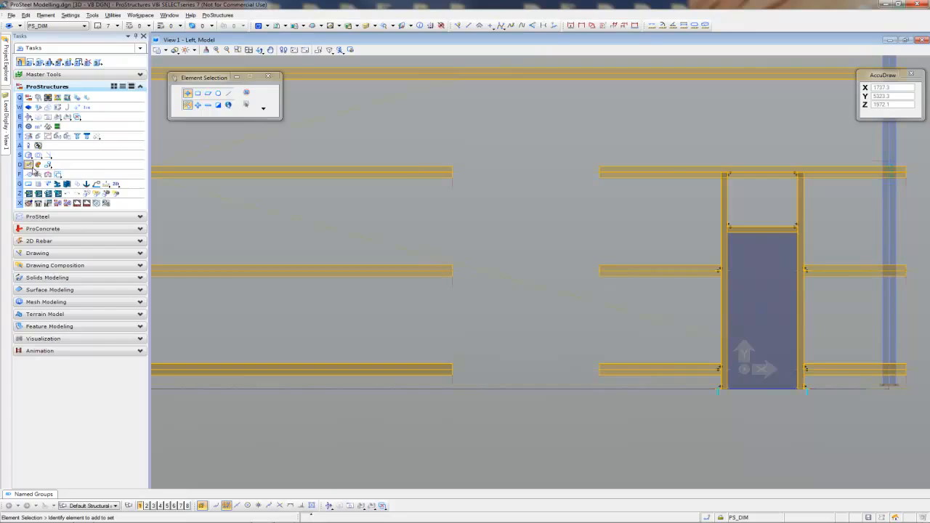
click(57, 174)
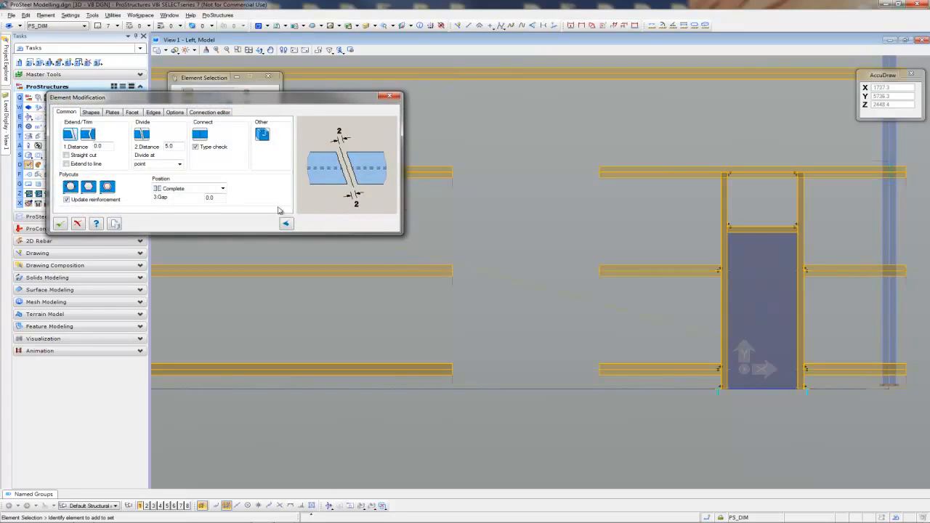
click(201, 135)
click(446, 171)
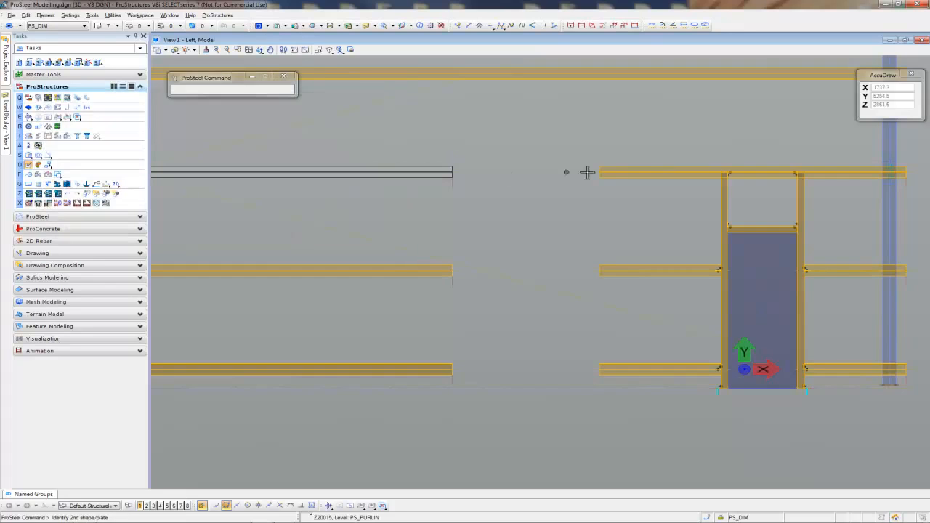
click(627, 172)
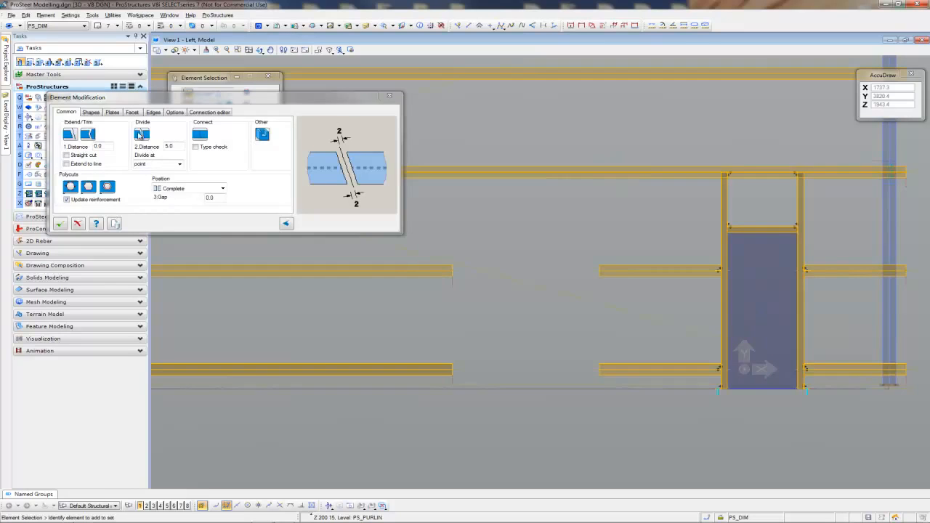
Connect the wall's middle and bottom shortened purlins to the matching door-frame purlins, closing the gaps in both rows.
click(194, 137)
click(421, 267)
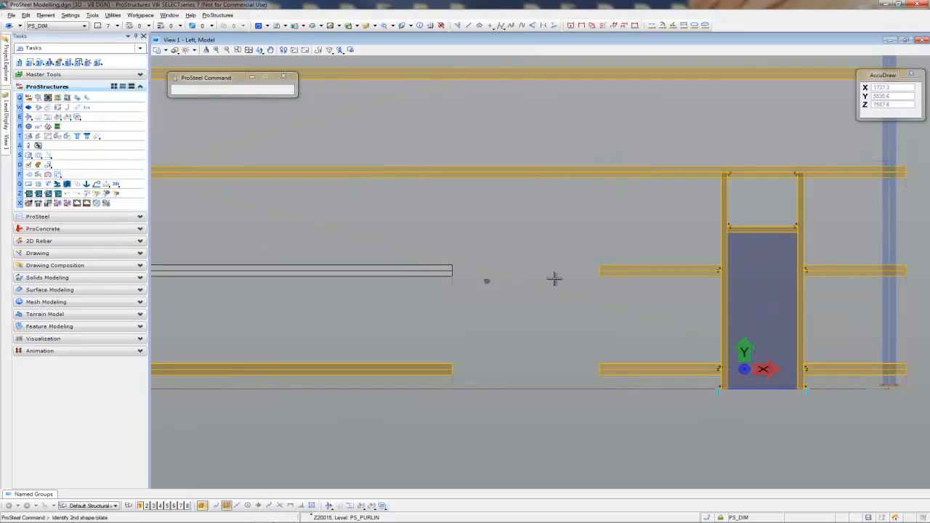
click(623, 270)
click(204, 146)
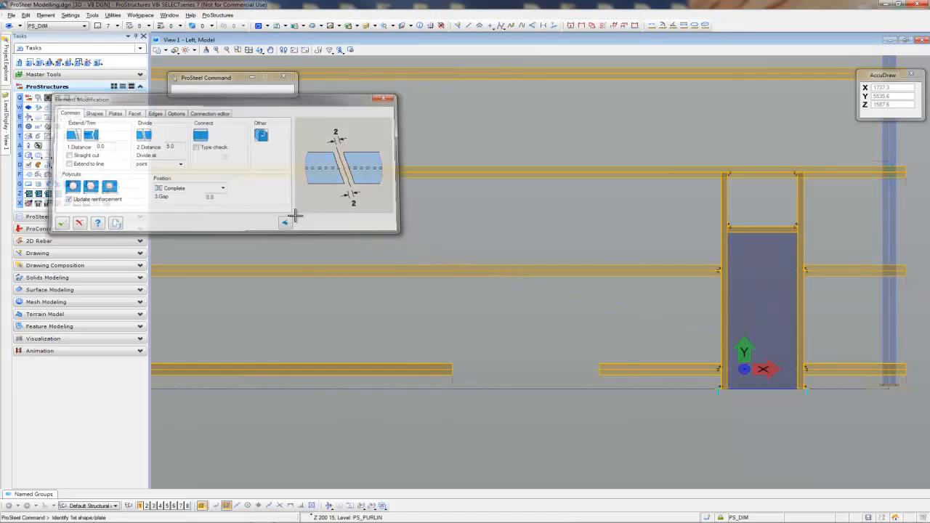
click(443, 364)
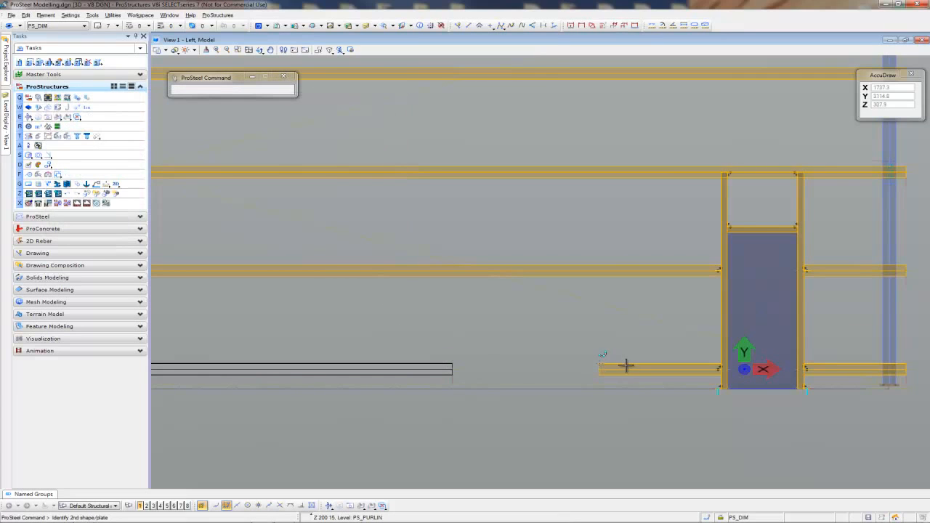
click(625, 367)
click(59, 227)
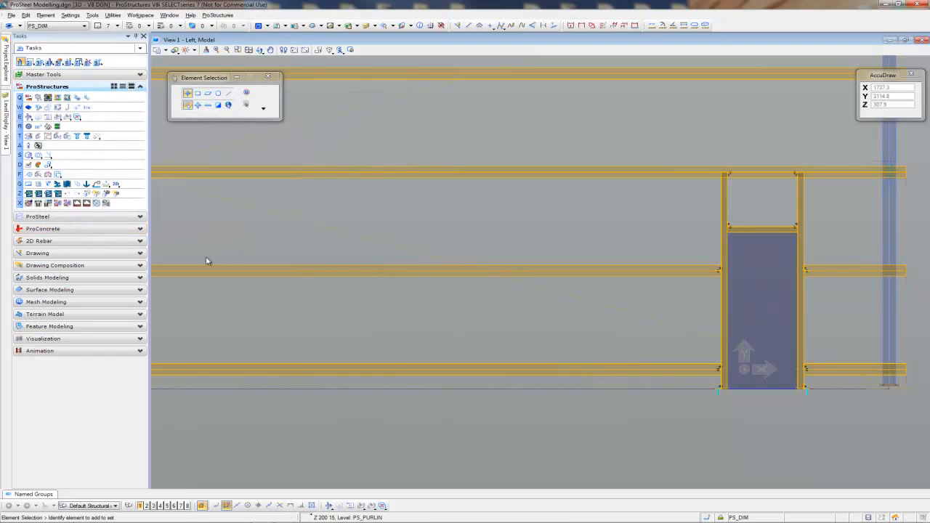
In the 3D view, change the topmost side-wall purlin opposite the door wall to shape class AS_C_PURLINS, size C20019.
click(329, 505)
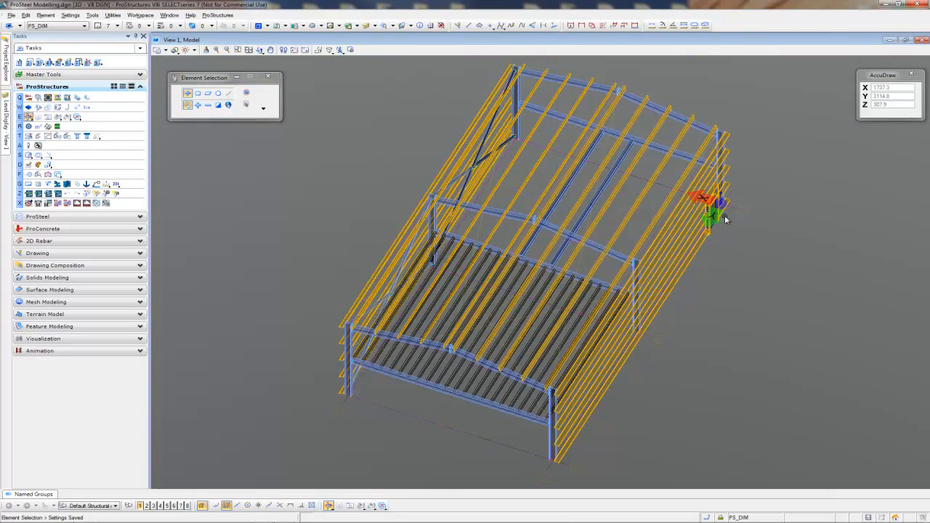
scroll(726, 218, up, 5)
middle_drag(739, 262, 400, 388)
scroll(665, 370, down, 3)
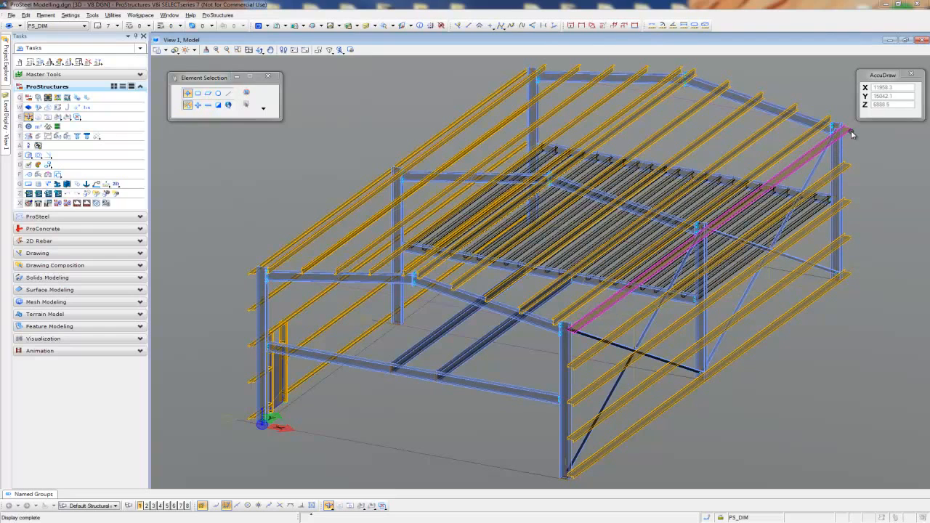
scroll(852, 137, up, 5)
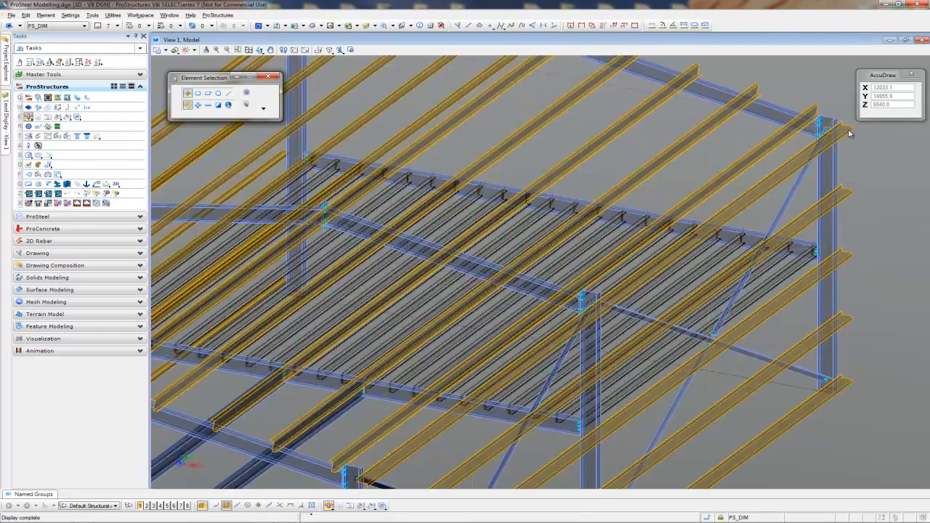
right_click(848, 157)
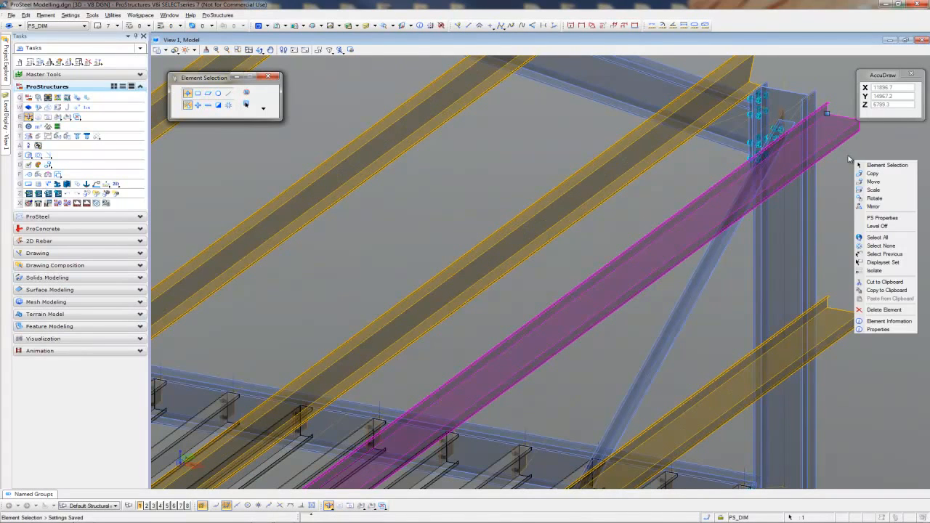
click(886, 218)
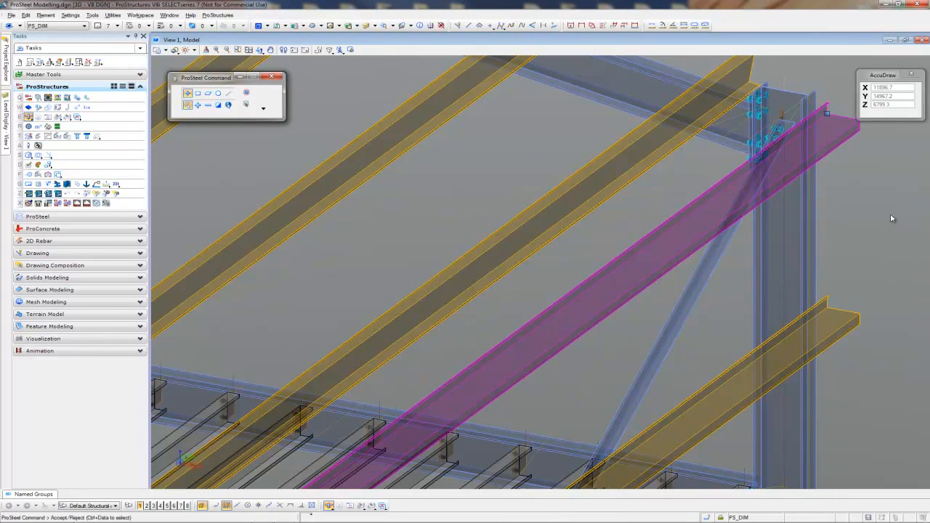
click(199, 117)
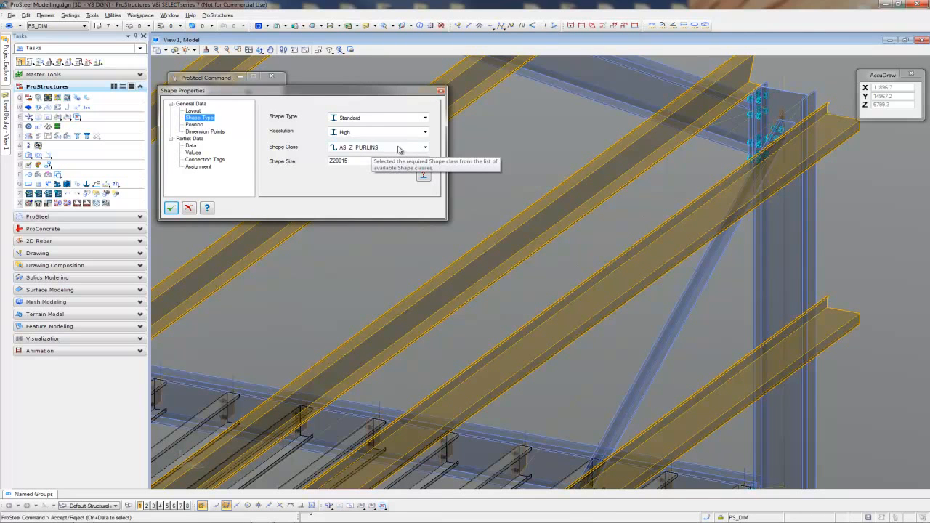
click(398, 147)
click(372, 170)
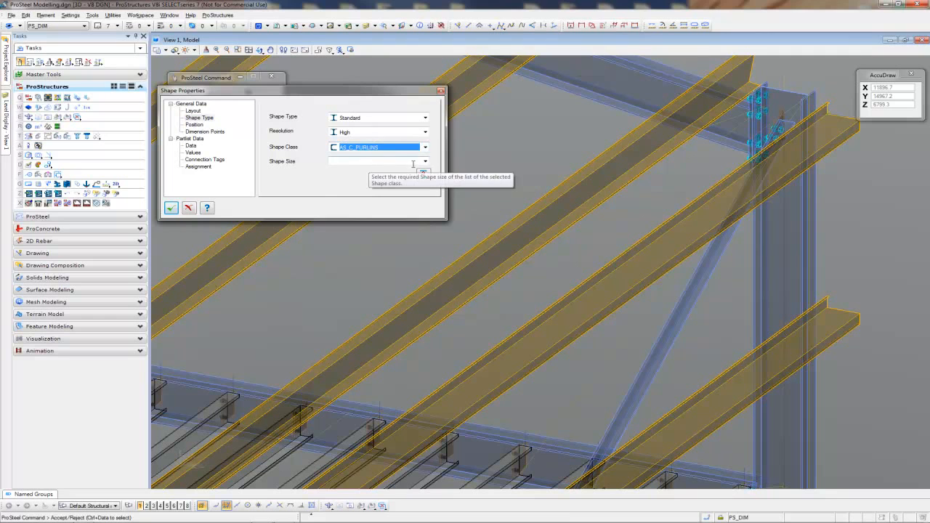
click(426, 161)
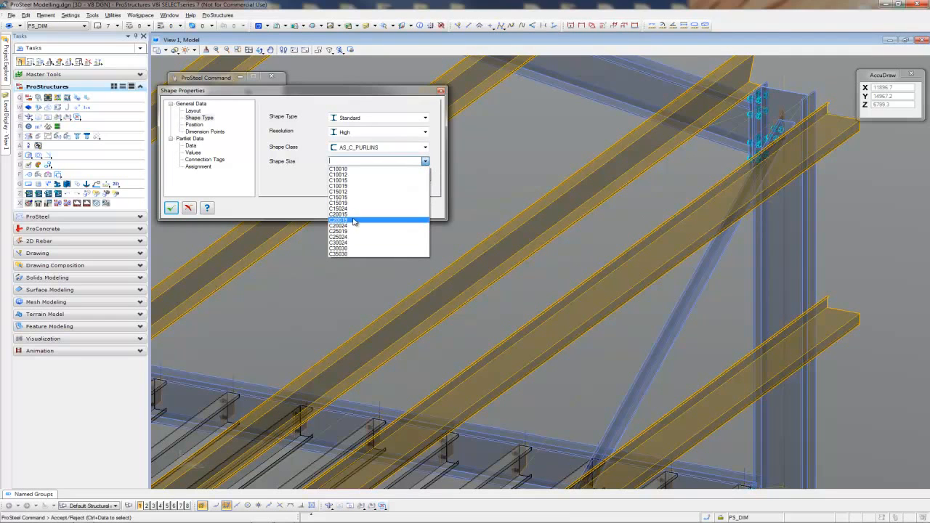
click(350, 220)
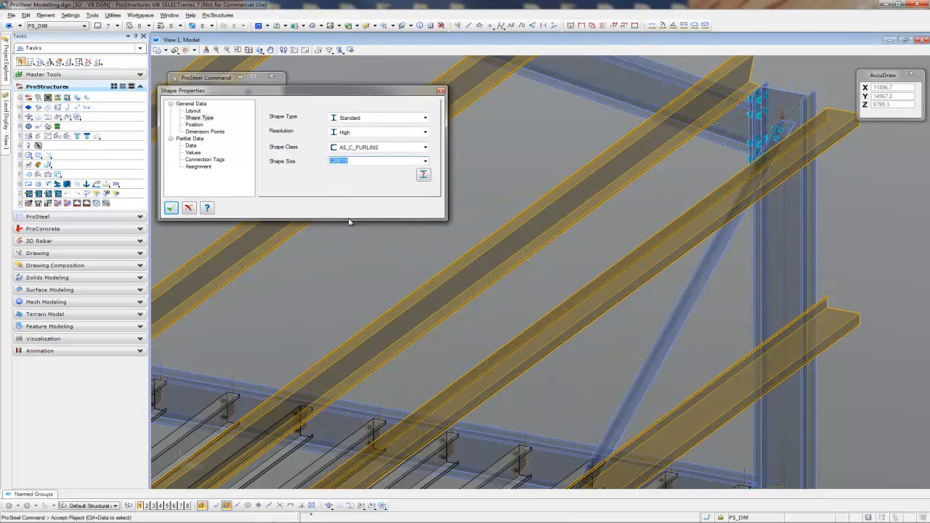
Rotate the C-section eave purlin by +90° and flip its direction, then apply the shape properties.
middle_click(687, 196)
middle_drag(812, 186, 739, 162)
scroll(732, 160, up, 3)
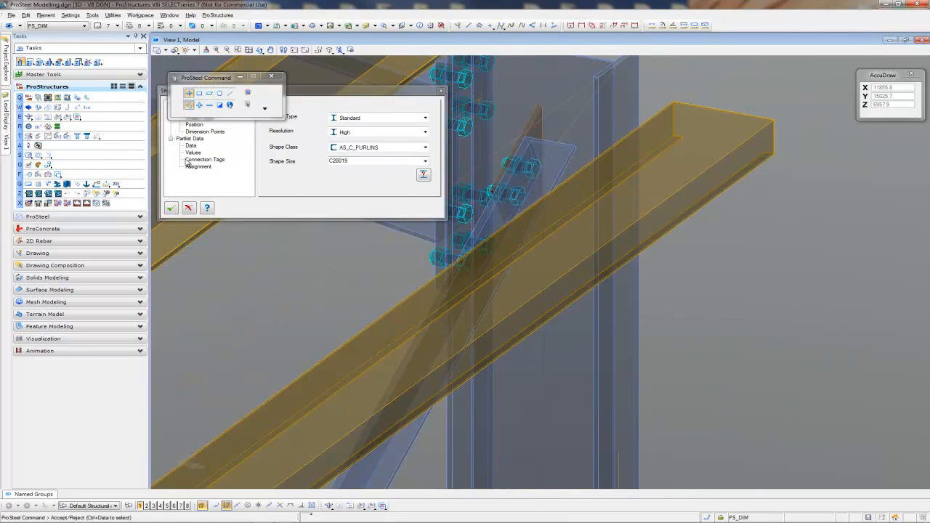
click(200, 126)
drag(396, 93, 399, 122)
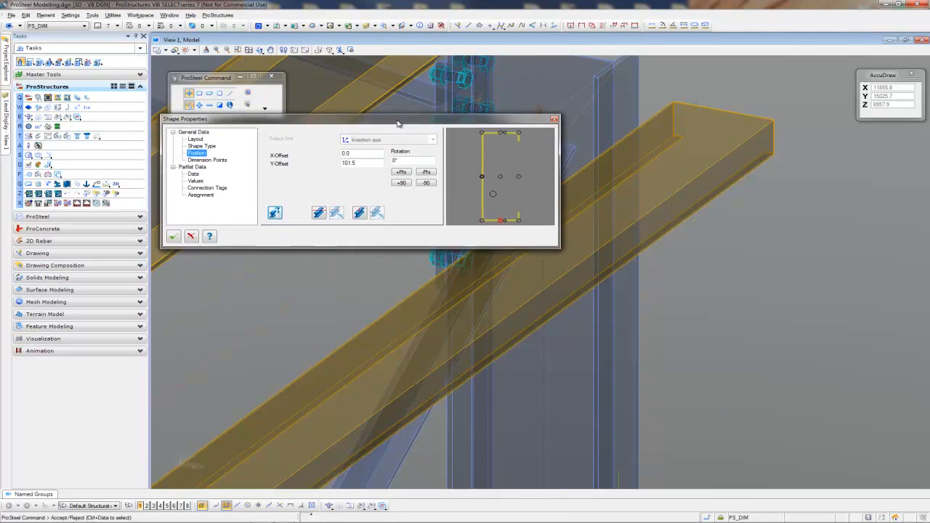
click(401, 184)
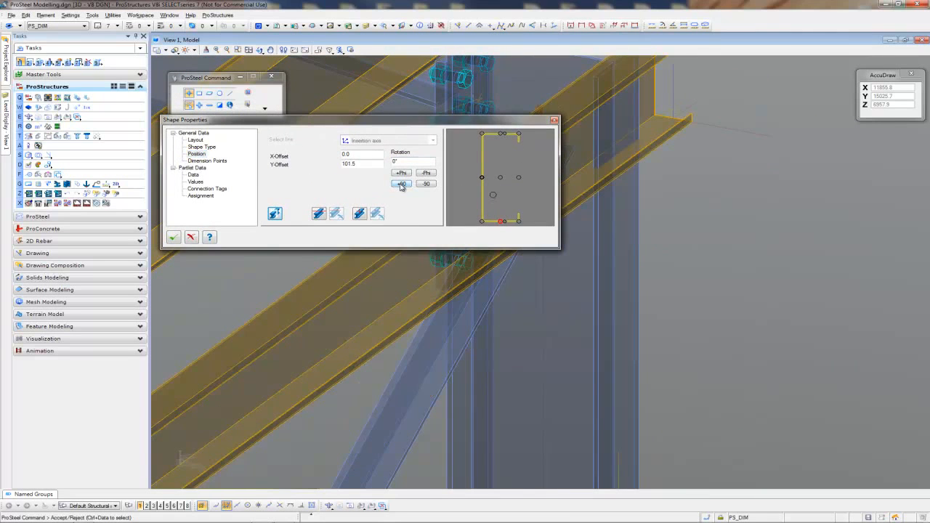
click(275, 214)
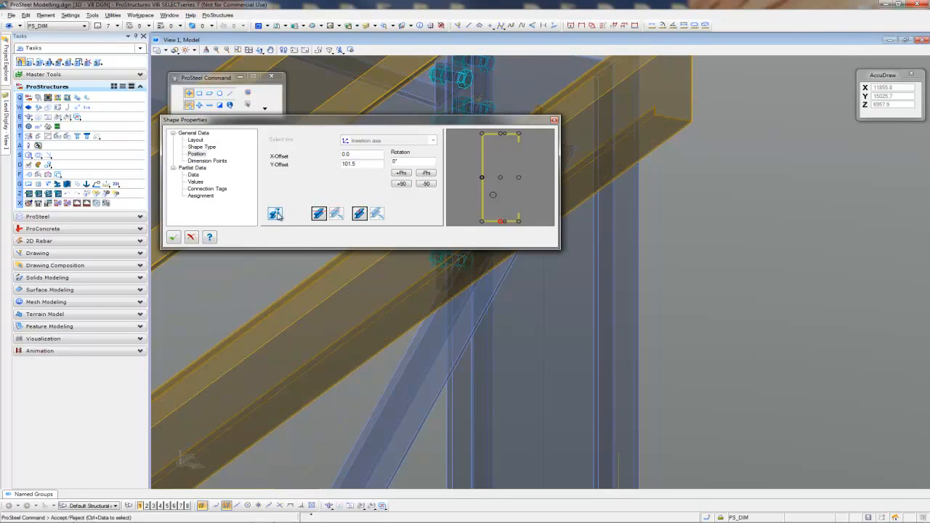
click(174, 238)
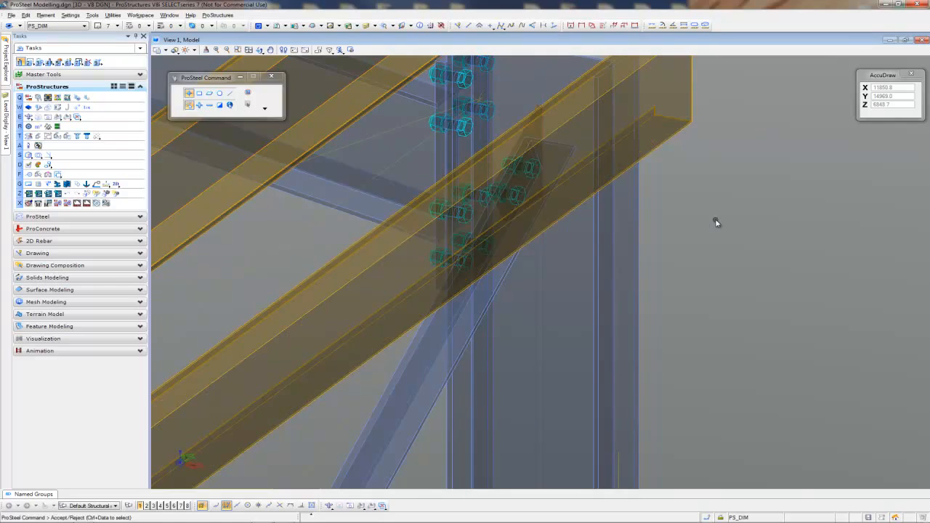
Draw a vertical construction line about 1580 mm long upward from the outer end corner of the side-wall purlin below the eave purlin.
scroll(708, 277, down, 6)
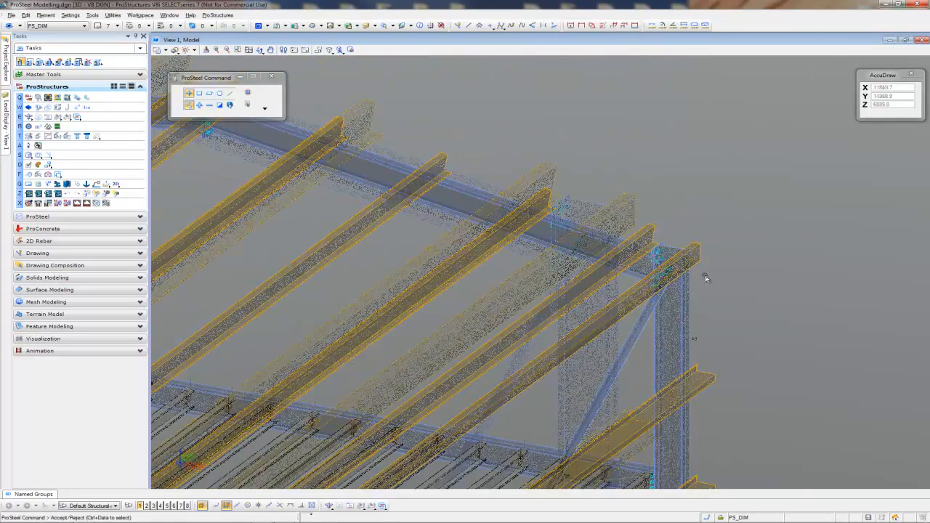
scroll(705, 278, up, 6)
scroll(665, 344, up, 1)
middle_drag(616, 334, 654, 382)
scroll(654, 381, down, 1)
middle_drag(662, 334, 641, 350)
scroll(660, 349, down, 1)
scroll(657, 362, up, 1)
click(458, 27)
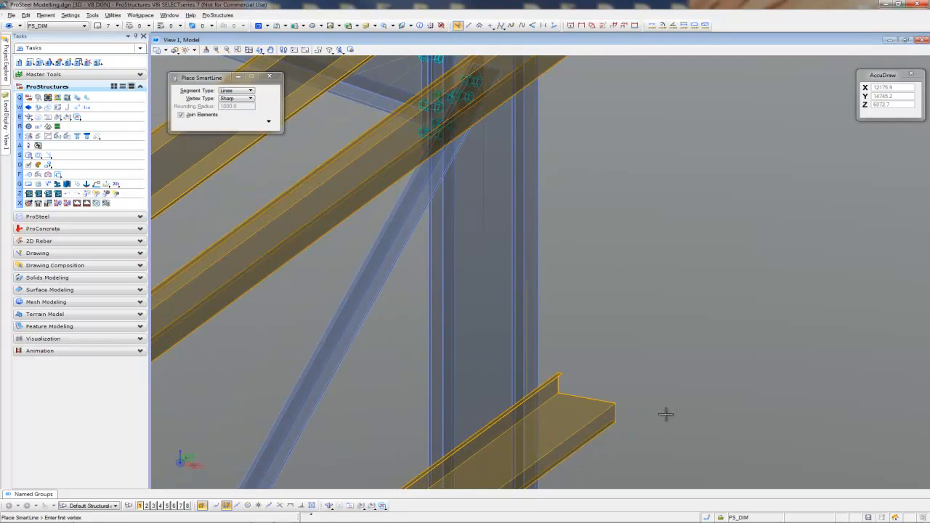
scroll(666, 414, up, 5)
click(583, 351)
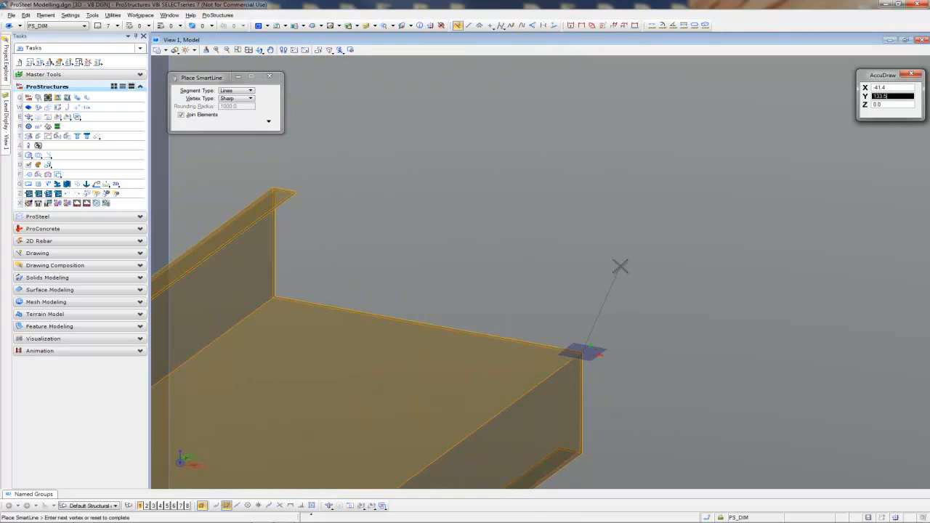
scroll(617, 269, down, 3)
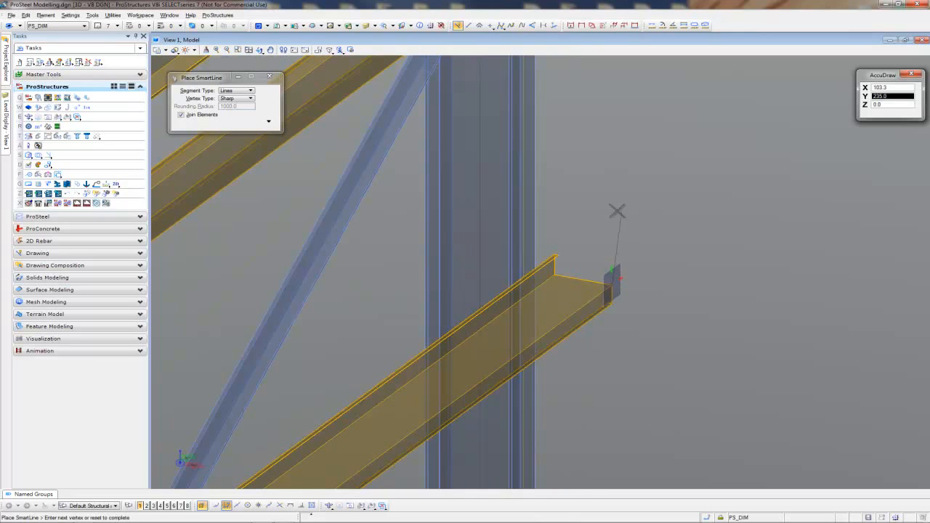
scroll(617, 191, down, 3)
middle_drag(617, 191, 605, 299)
scroll(605, 240, up, 2)
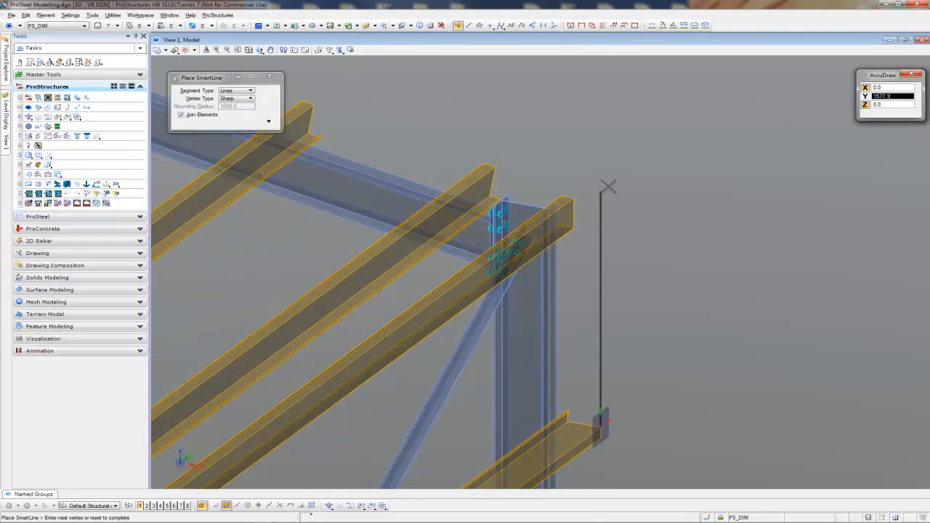
right_click(634, 202)
Draw a sloping construction line across the top end corners of the two roof purlins nearest the eave.
middle_drag(581, 203, 693, 279)
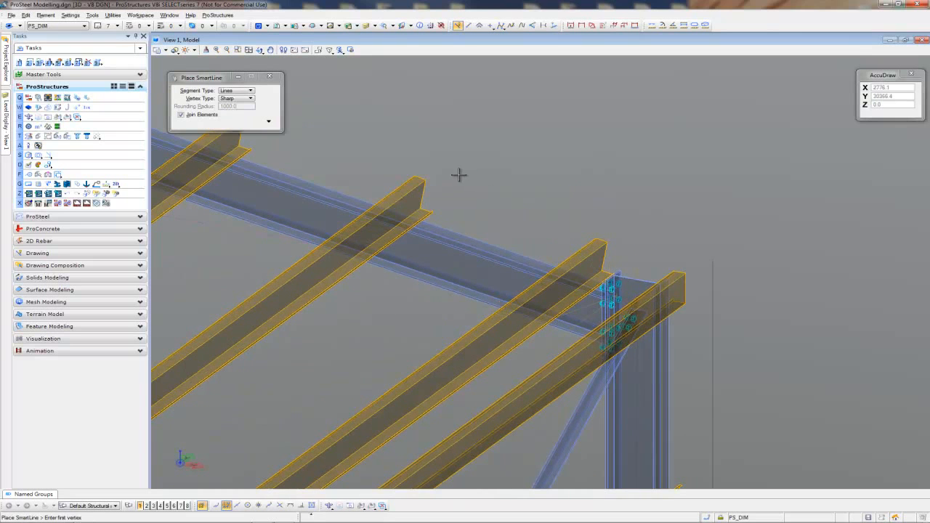
scroll(425, 182, up, 2)
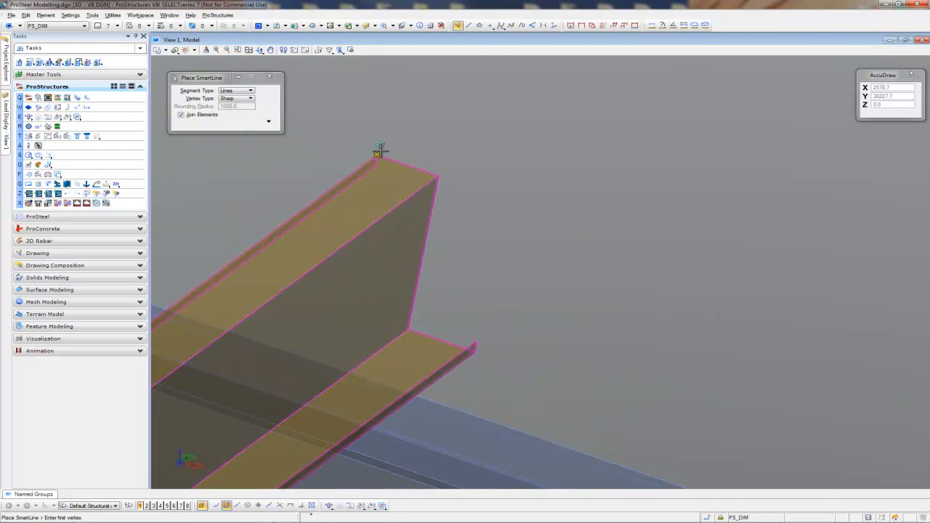
click(379, 149)
scroll(500, 197, down, 2)
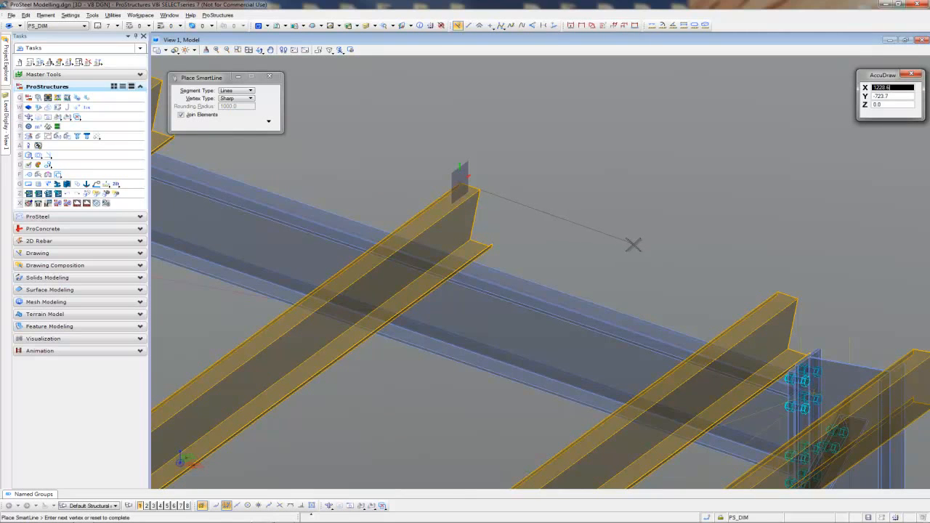
key(f)
middle_drag(800, 299, 633, 256)
scroll(657, 262, up, 4)
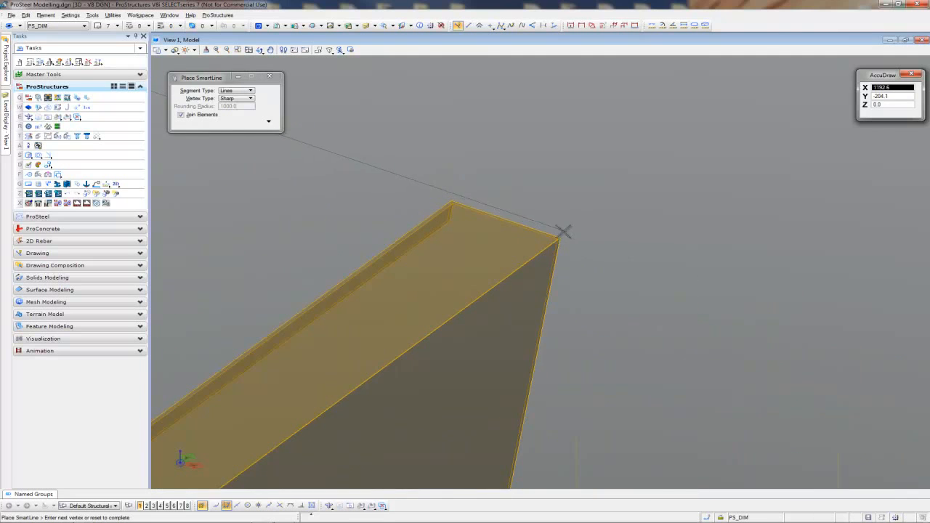
click(561, 236)
right_click(664, 239)
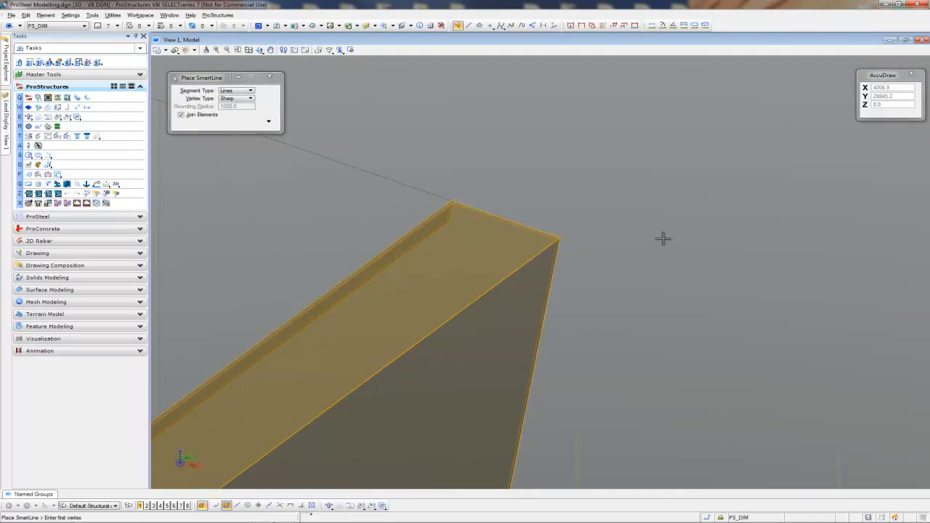
Trim the sloping and vertical construction lines to their intersection beyond the outer end of the eave purlin.
scroll(661, 237, down, 3)
key(Escape)
middle_drag(689, 240, 584, 257)
key(7)
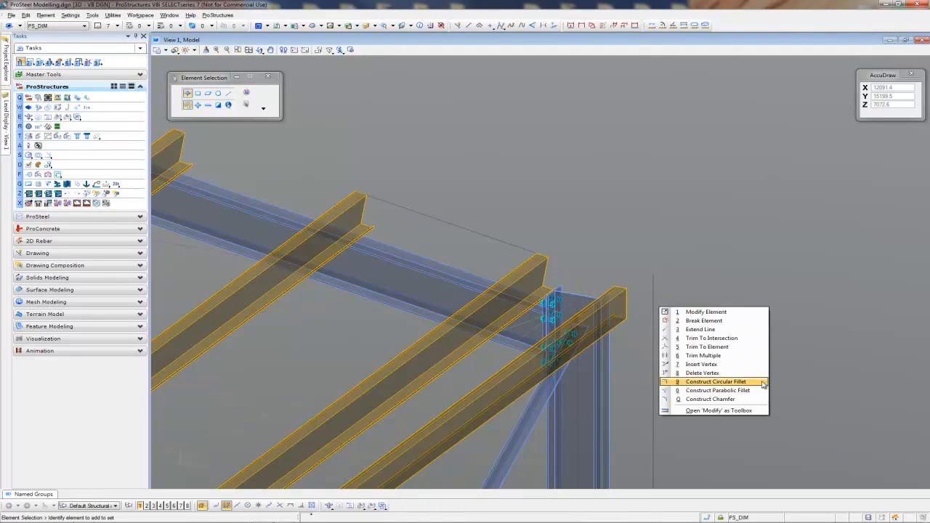
click(709, 339)
click(520, 248)
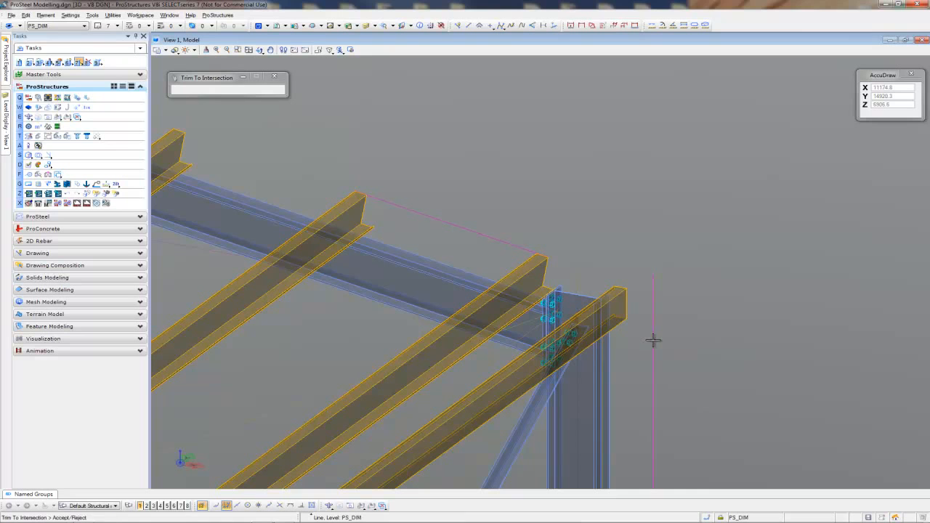
key(Escape)
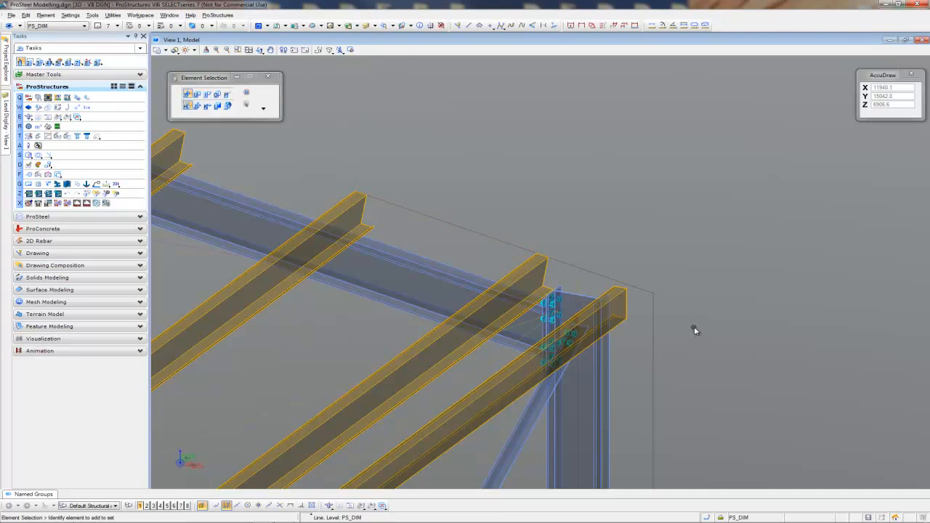
scroll(691, 331, down, 5)
scroll(720, 333, down, 4)
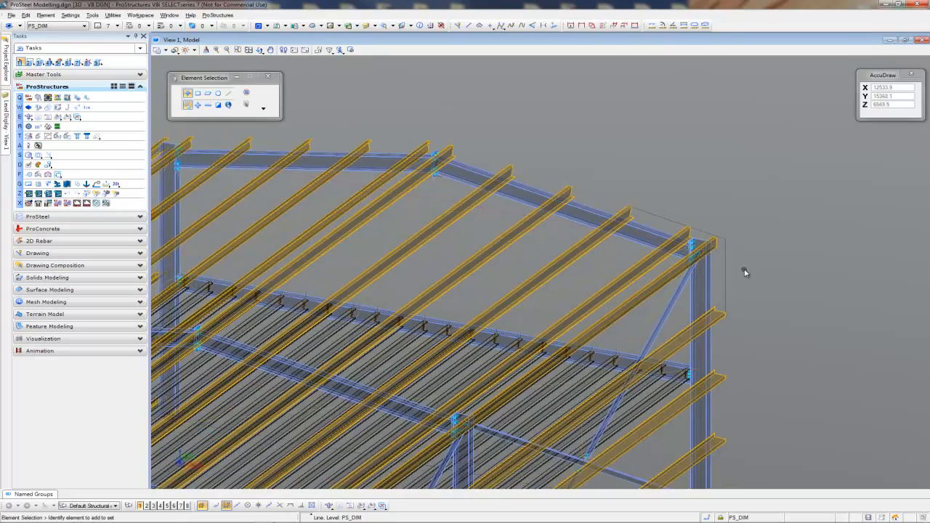
Move the C-section eave purlin from its outer top end corner to the intersection of the two construction lines.
scroll(737, 260, up, 8)
scroll(608, 309, up, 5)
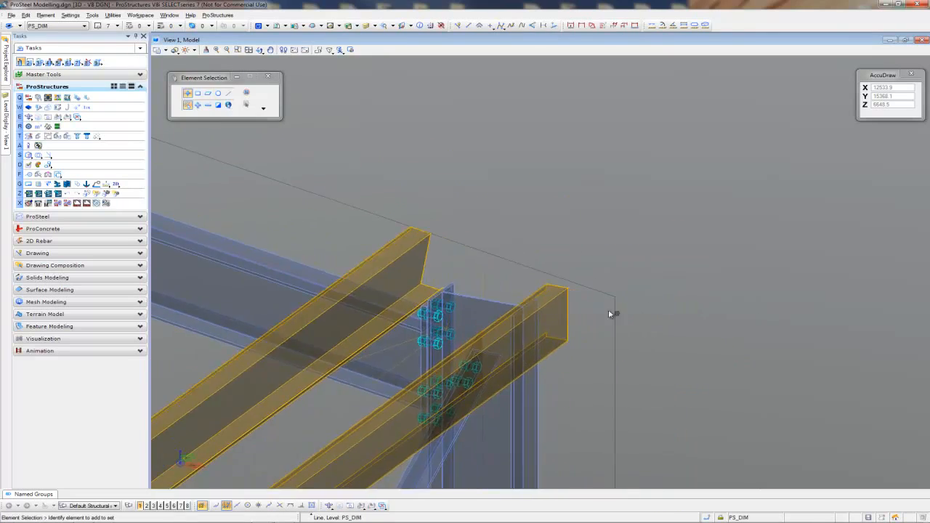
click(476, 248)
right_click(521, 243)
click(546, 261)
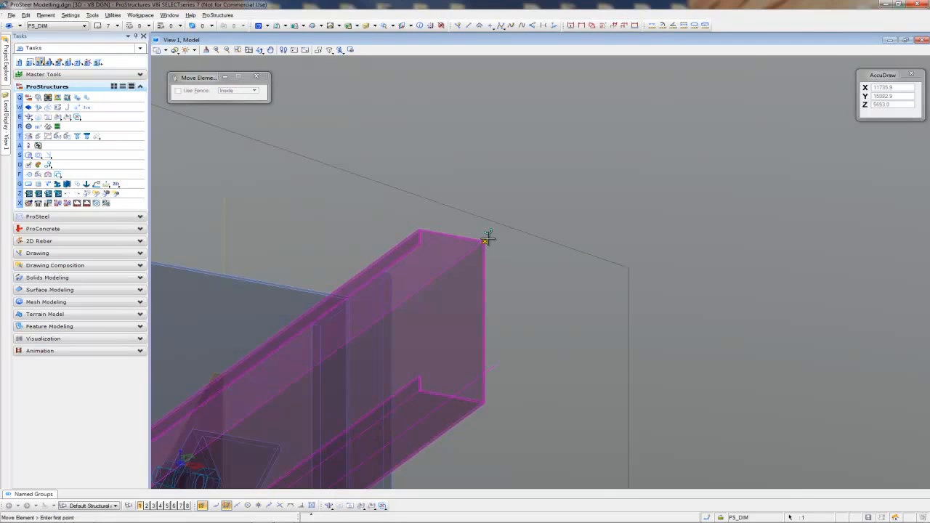
click(486, 239)
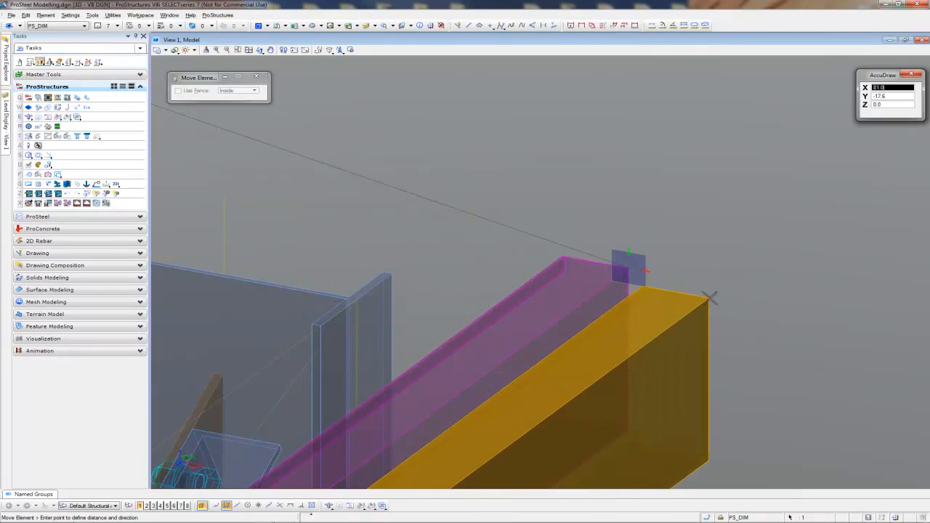
right_click(711, 298)
click(689, 295)
scroll(688, 296, down, 6)
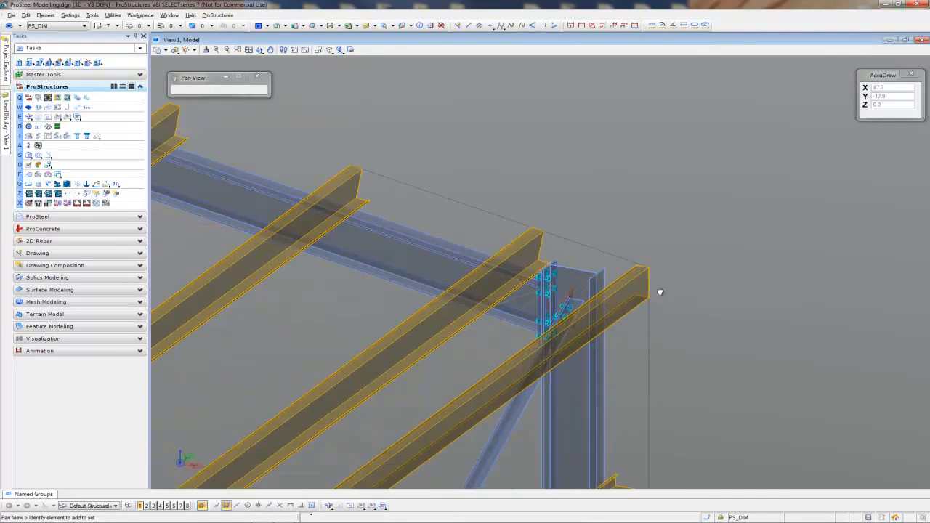